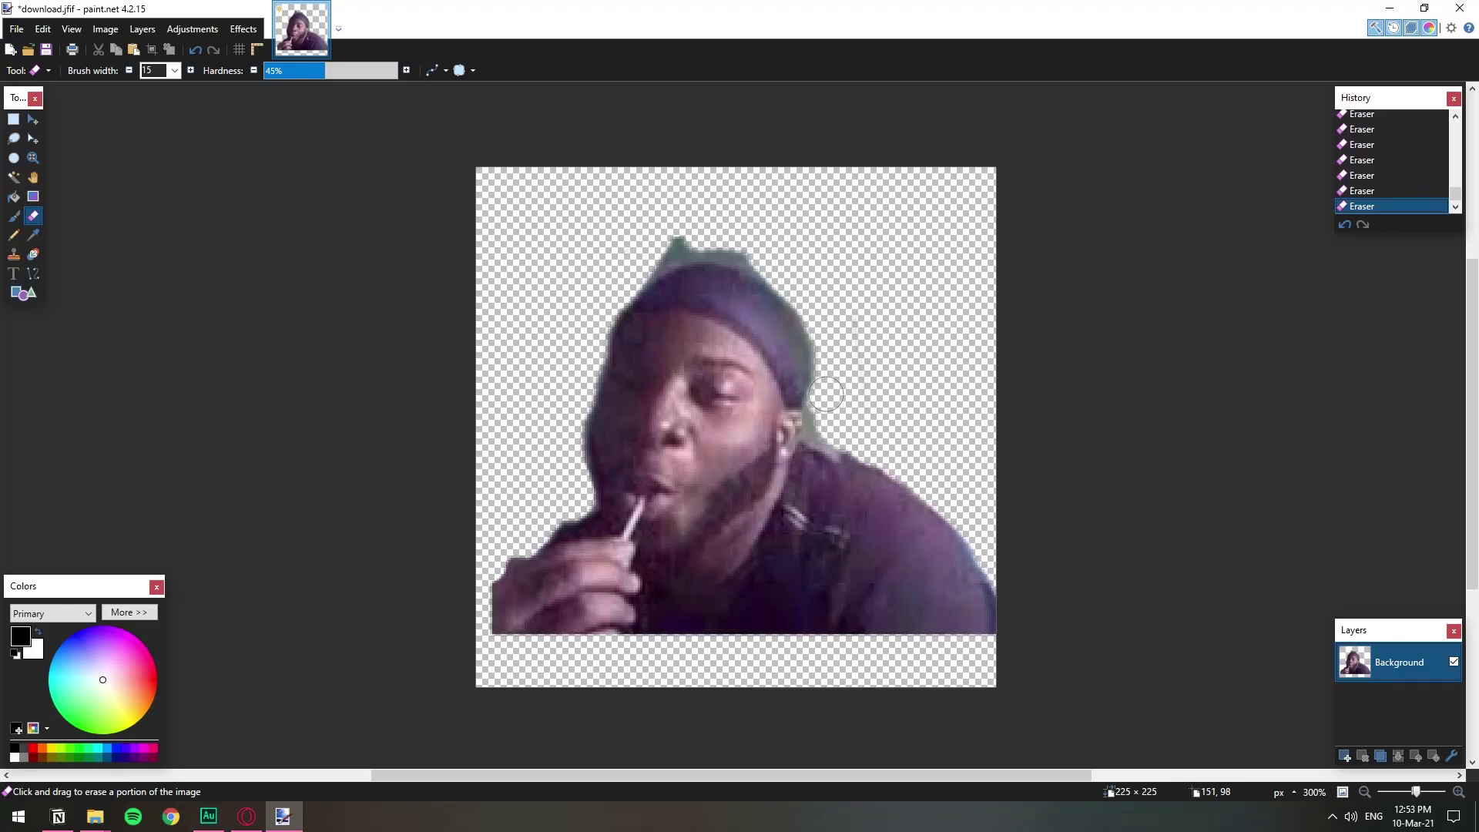
- Erase the green tuft and fringe along the cap's top and right edge, then set eraser width 11
mouse_move(650, 254)
left_mouse_down()
mouse_move(687, 244)
mouse_move(756, 256)
mouse_move(825, 351)
mouse_move(820, 411)
left_mouse_up()
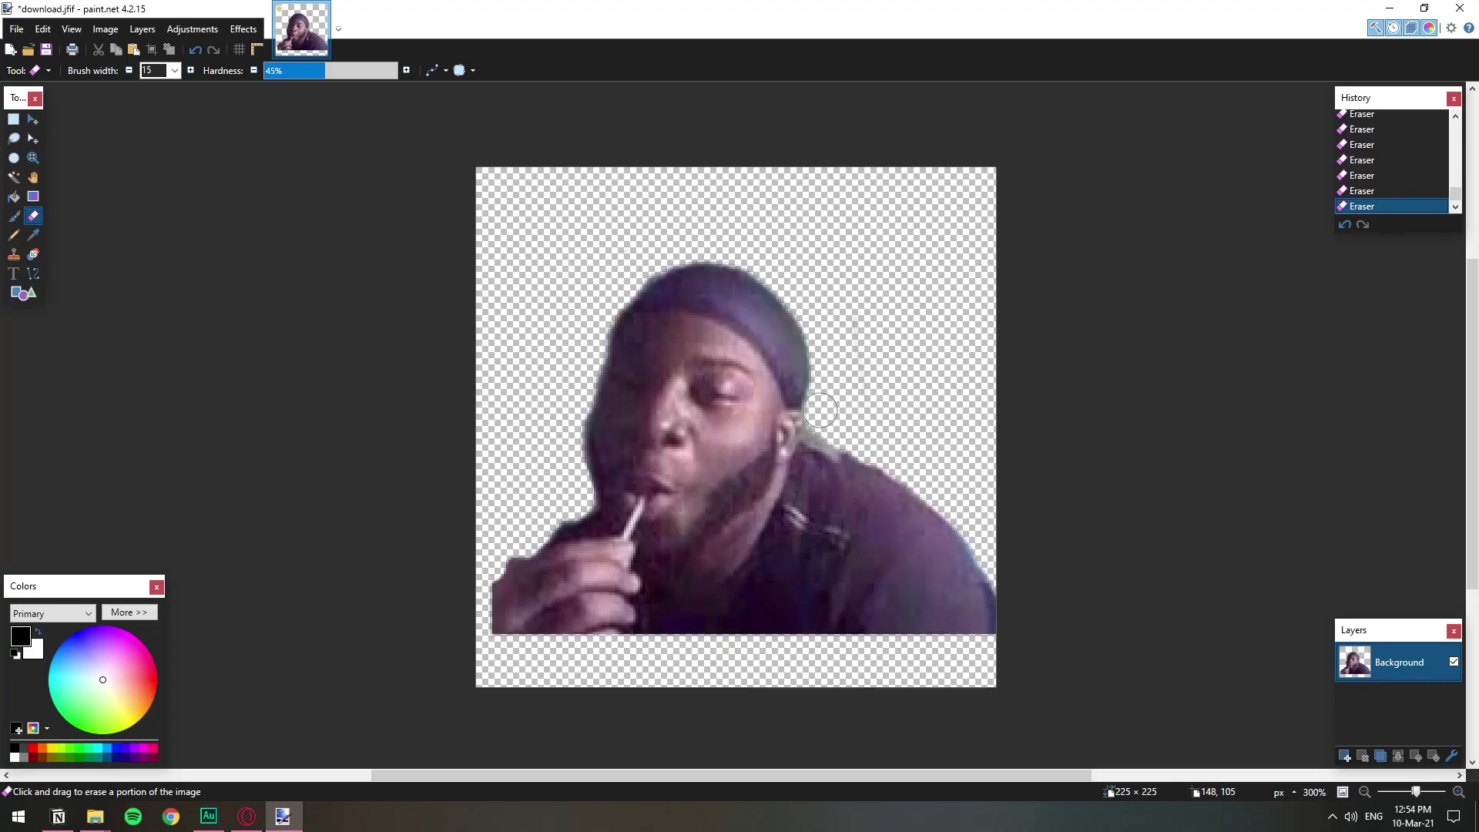
key("bracketleft")
key("bracketleft")
key("bracketleft")
key("bracketleft")
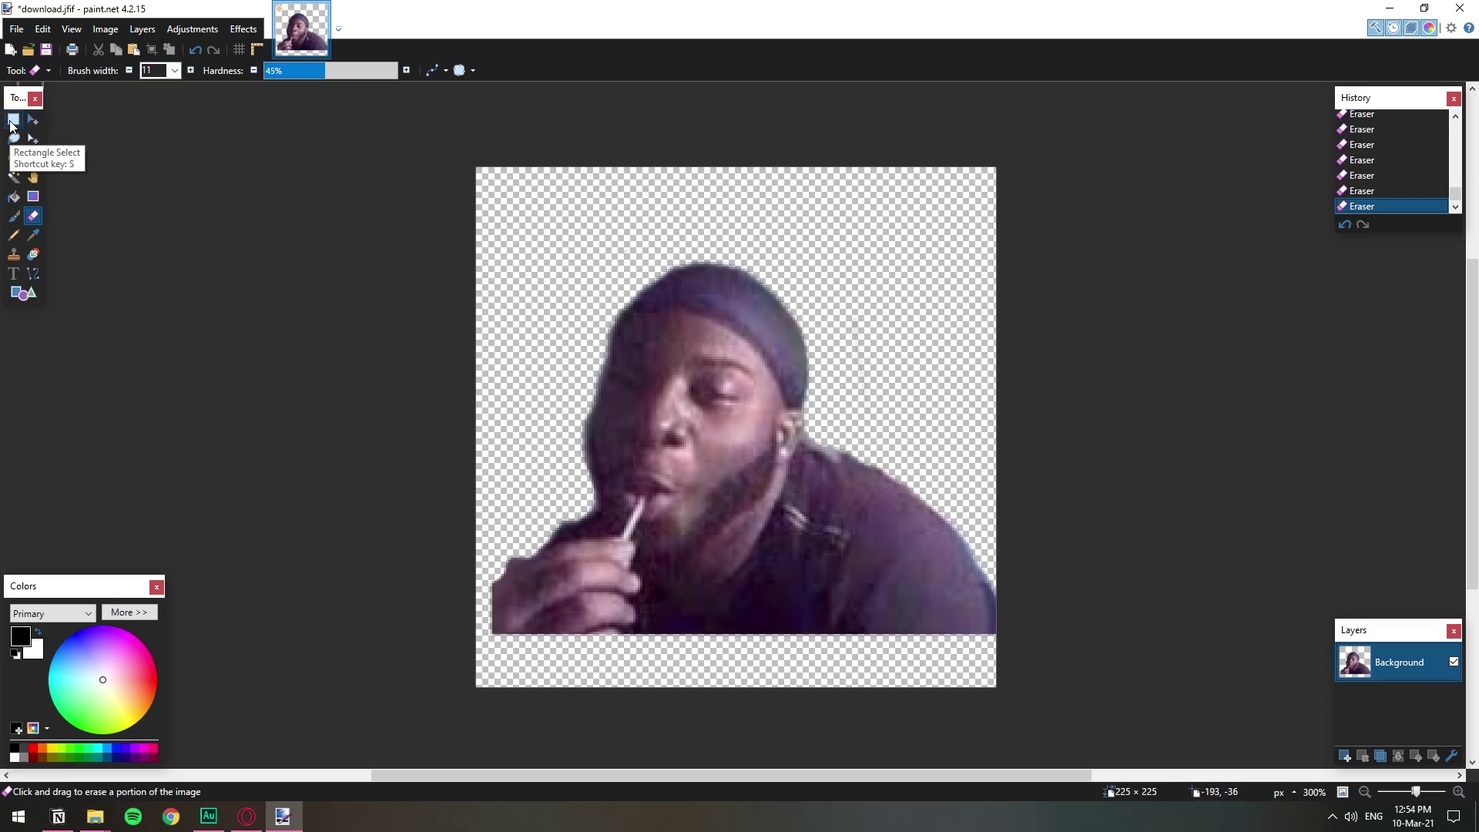
left_click(143, 29)
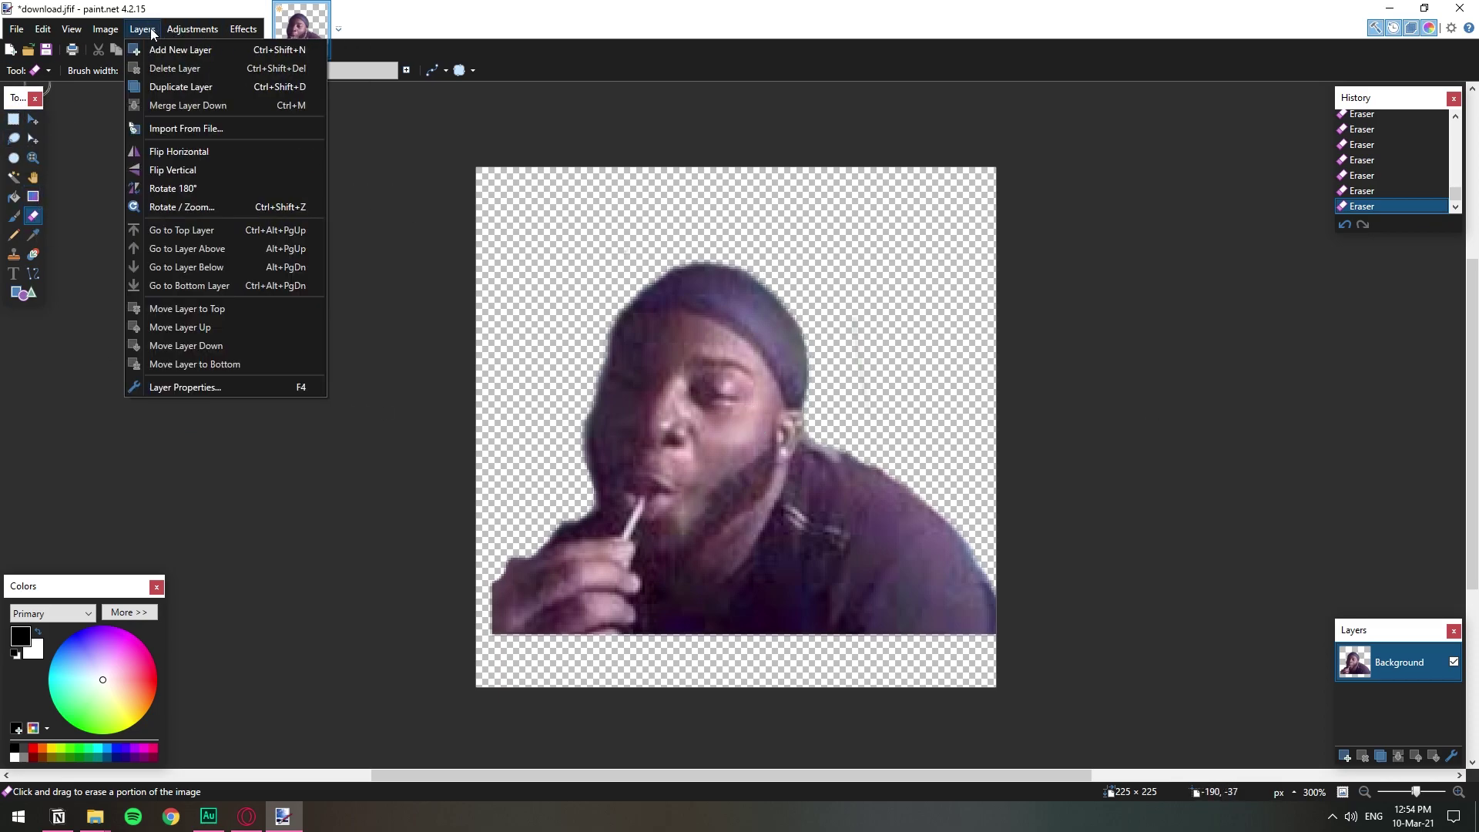
mouse_move(110, 31)
left_click(110, 31)
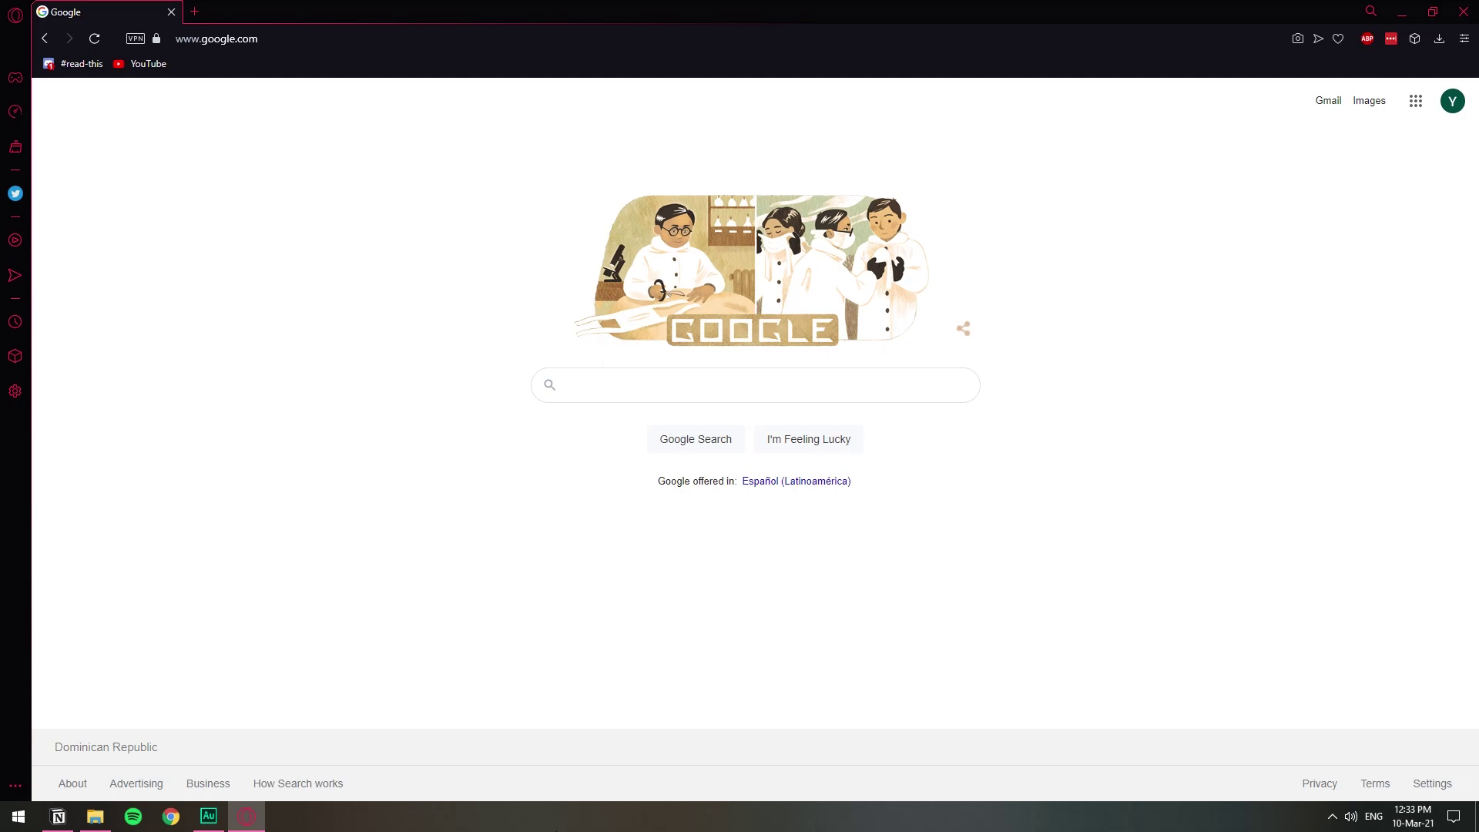
- Search Google for 'paint .net' and download the paint.net 4.2.15 installer zip from dotPDN
type("paint .net")
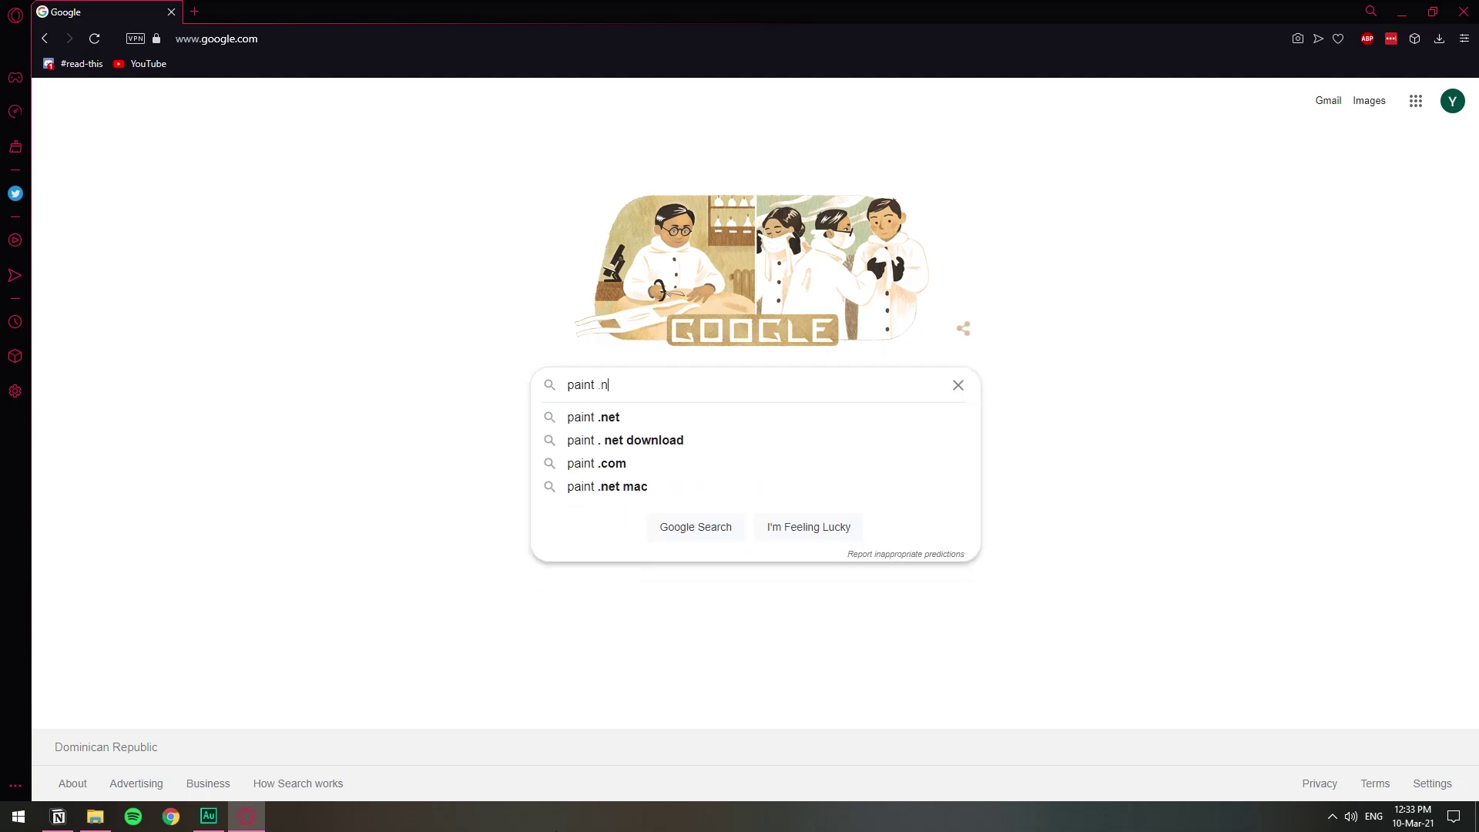
key("Return")
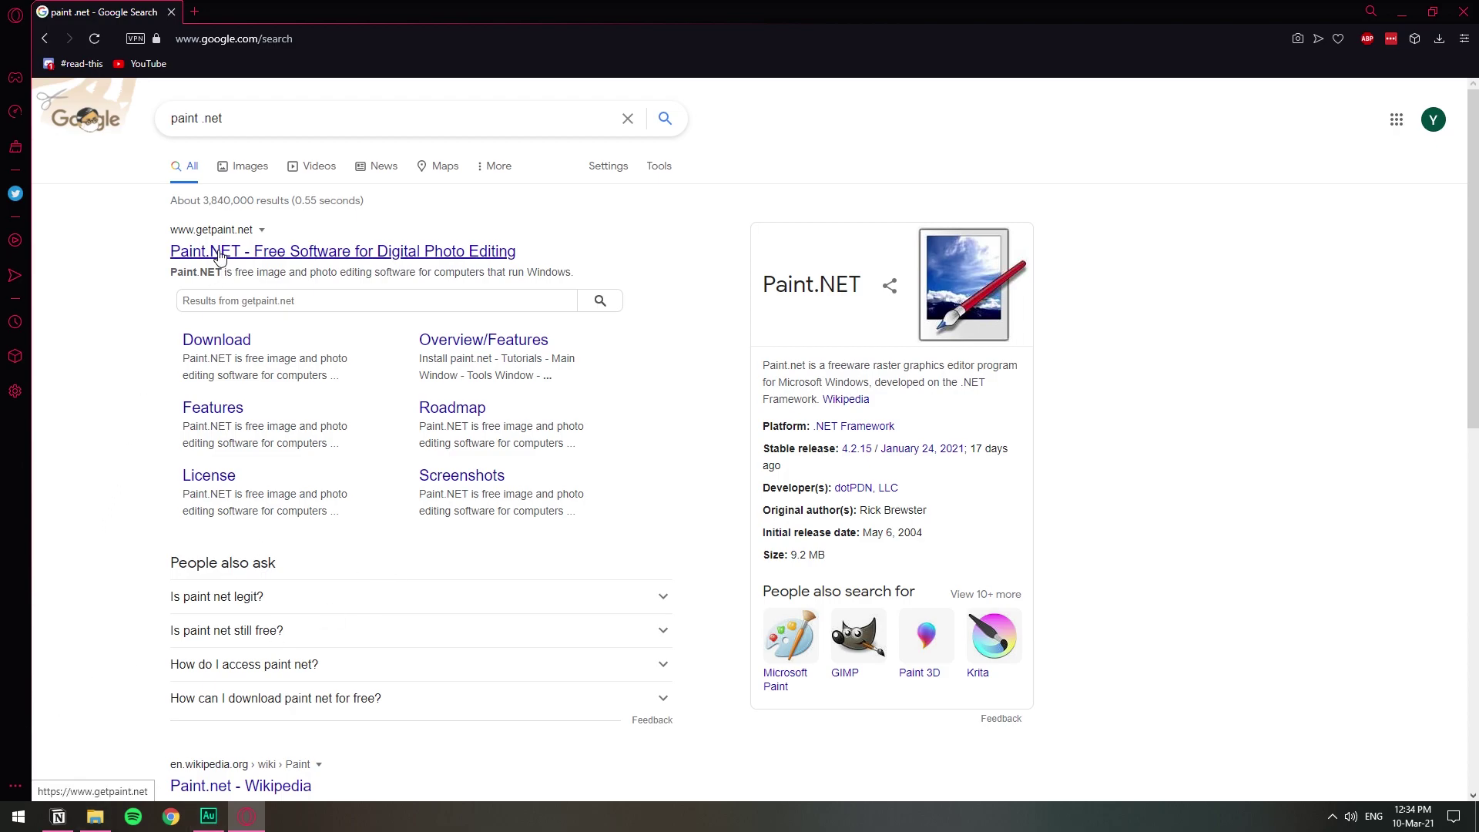
left_click(219, 253)
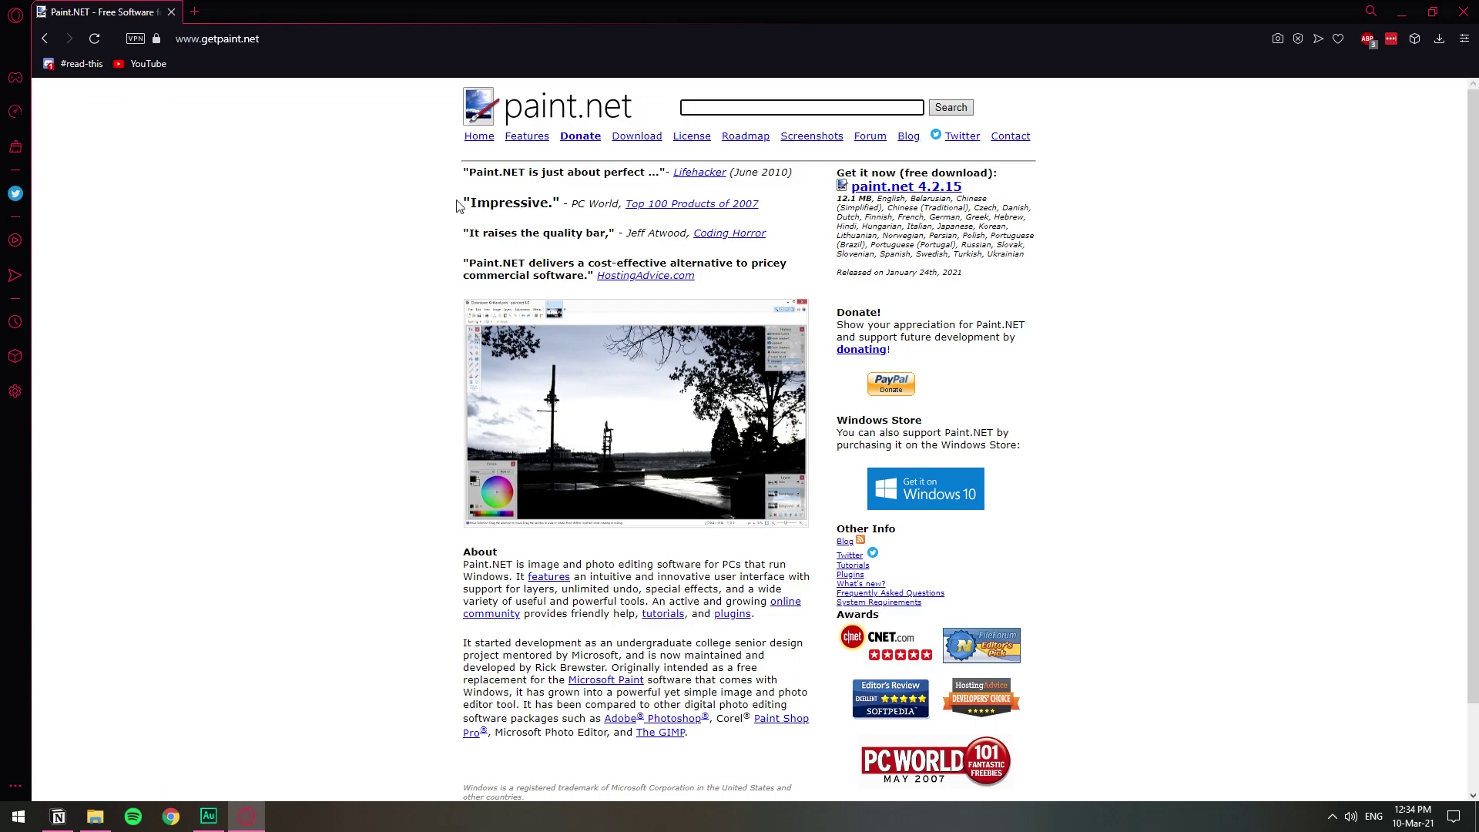
left_click(642, 137)
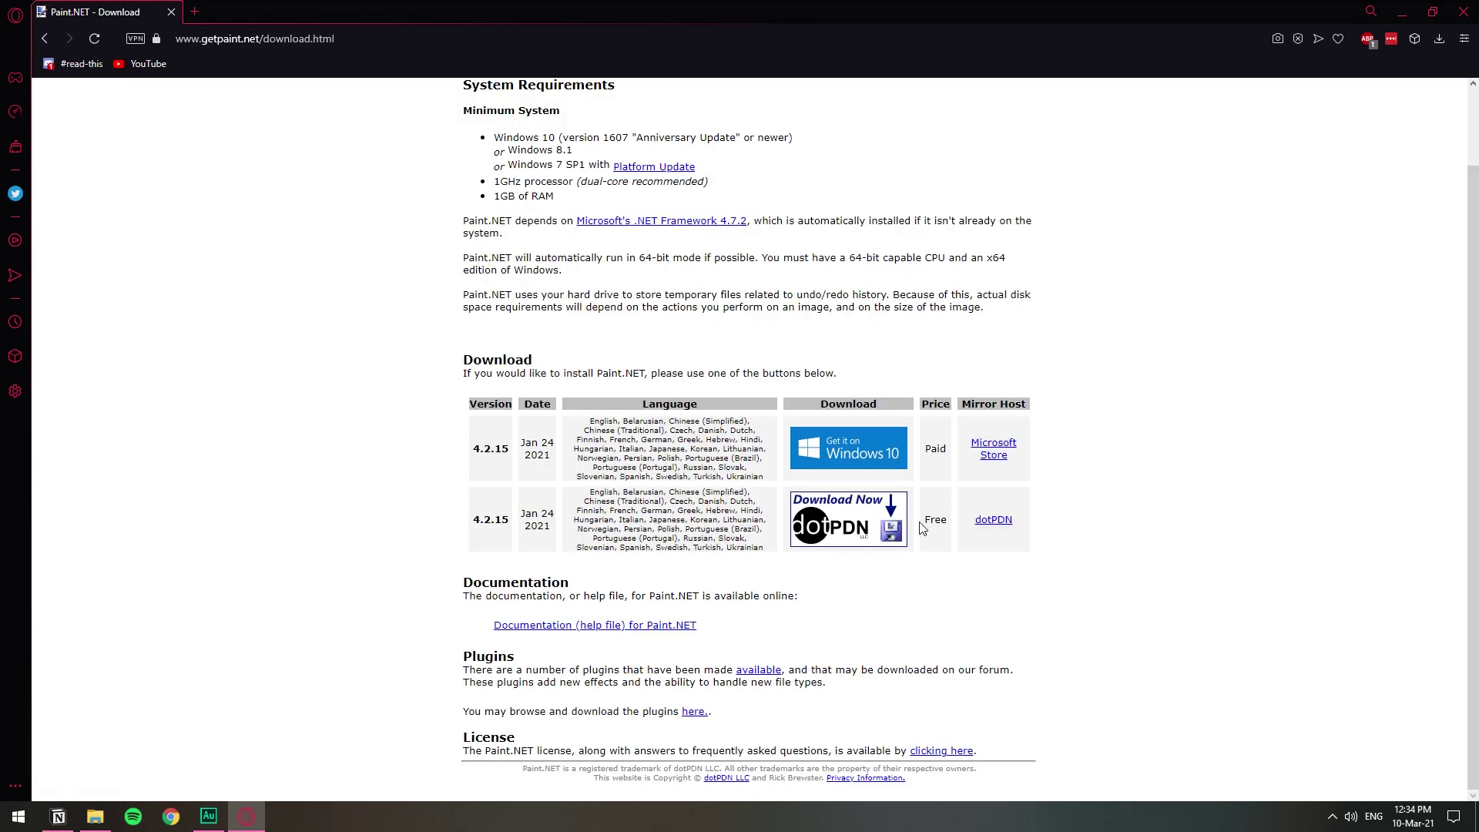
left_click(836, 522)
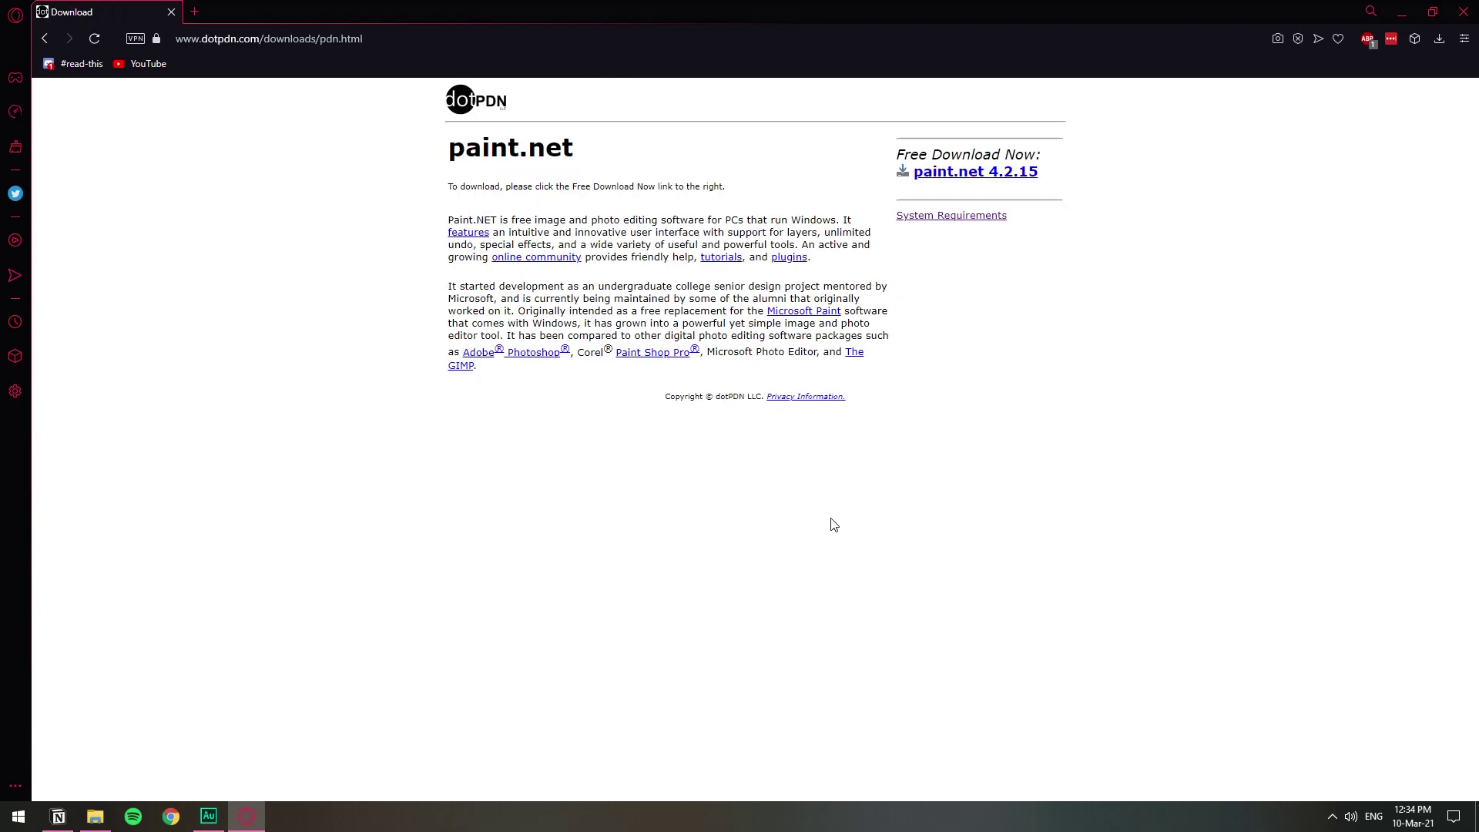
left_click(1002, 173)
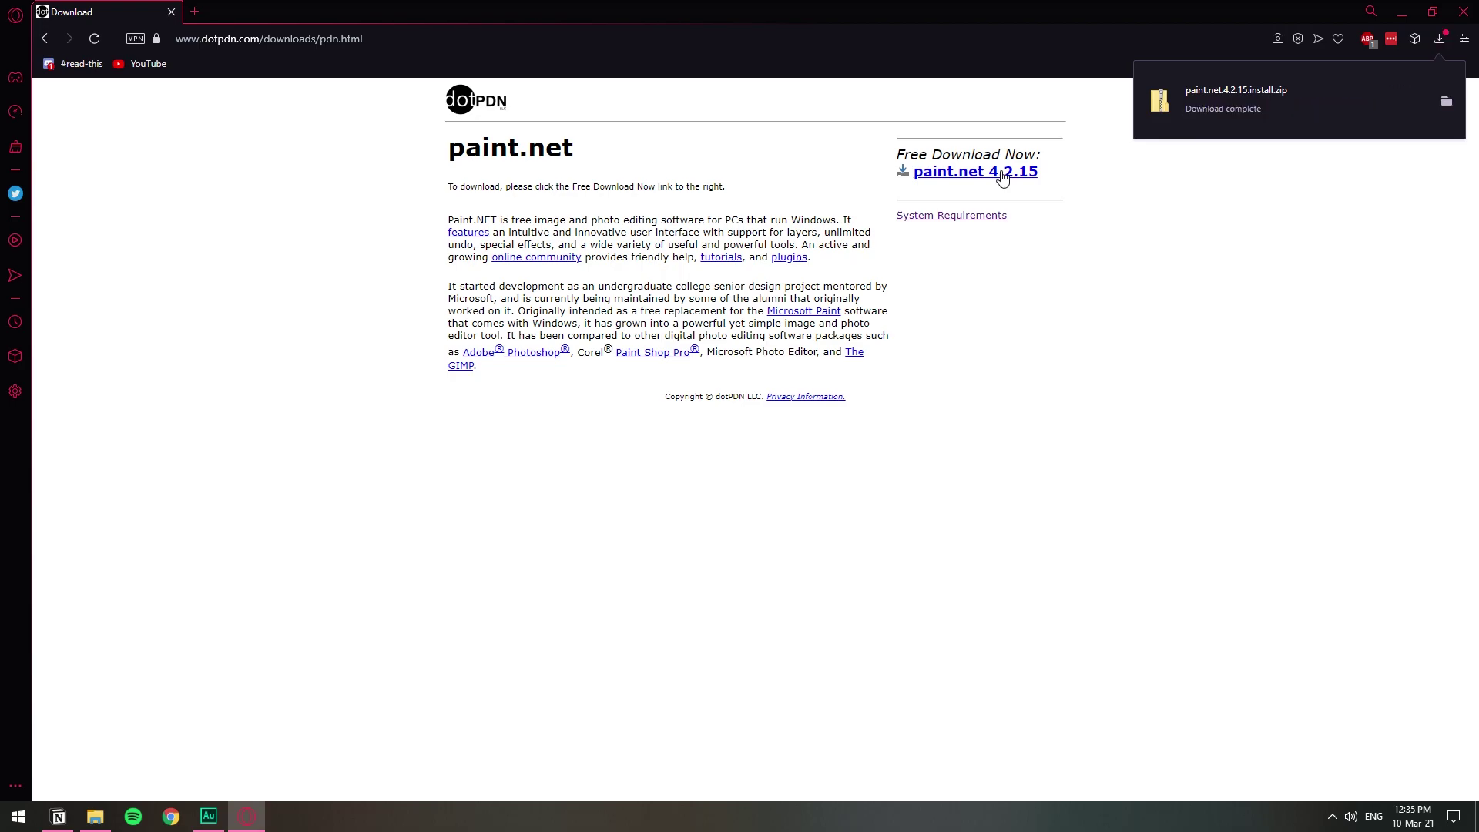
- Extract the downloaded paint.net 4.2.15 installer zip into the Downloads folder
left_click(1445, 105)
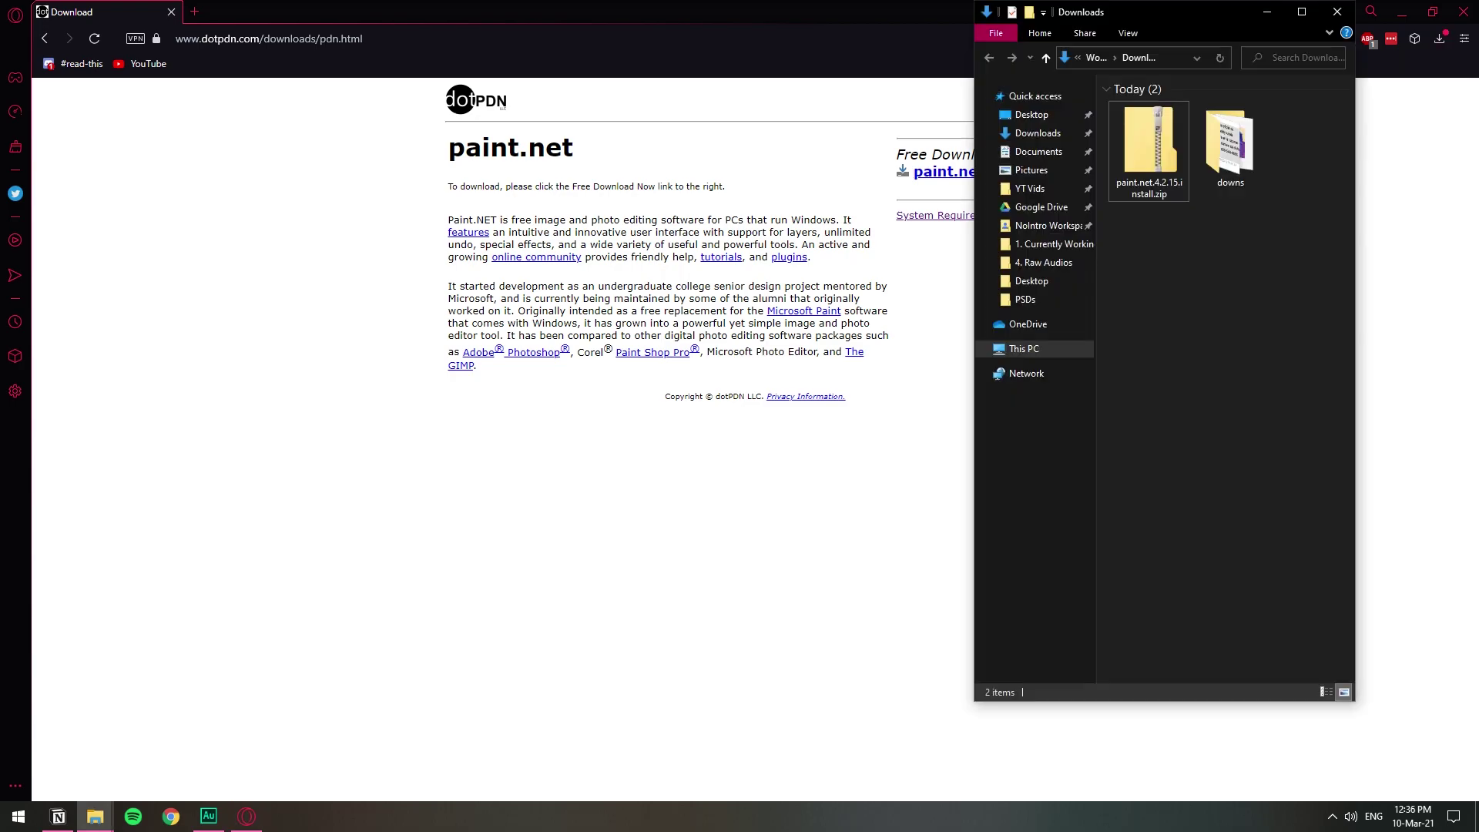
left_click(1151, 171)
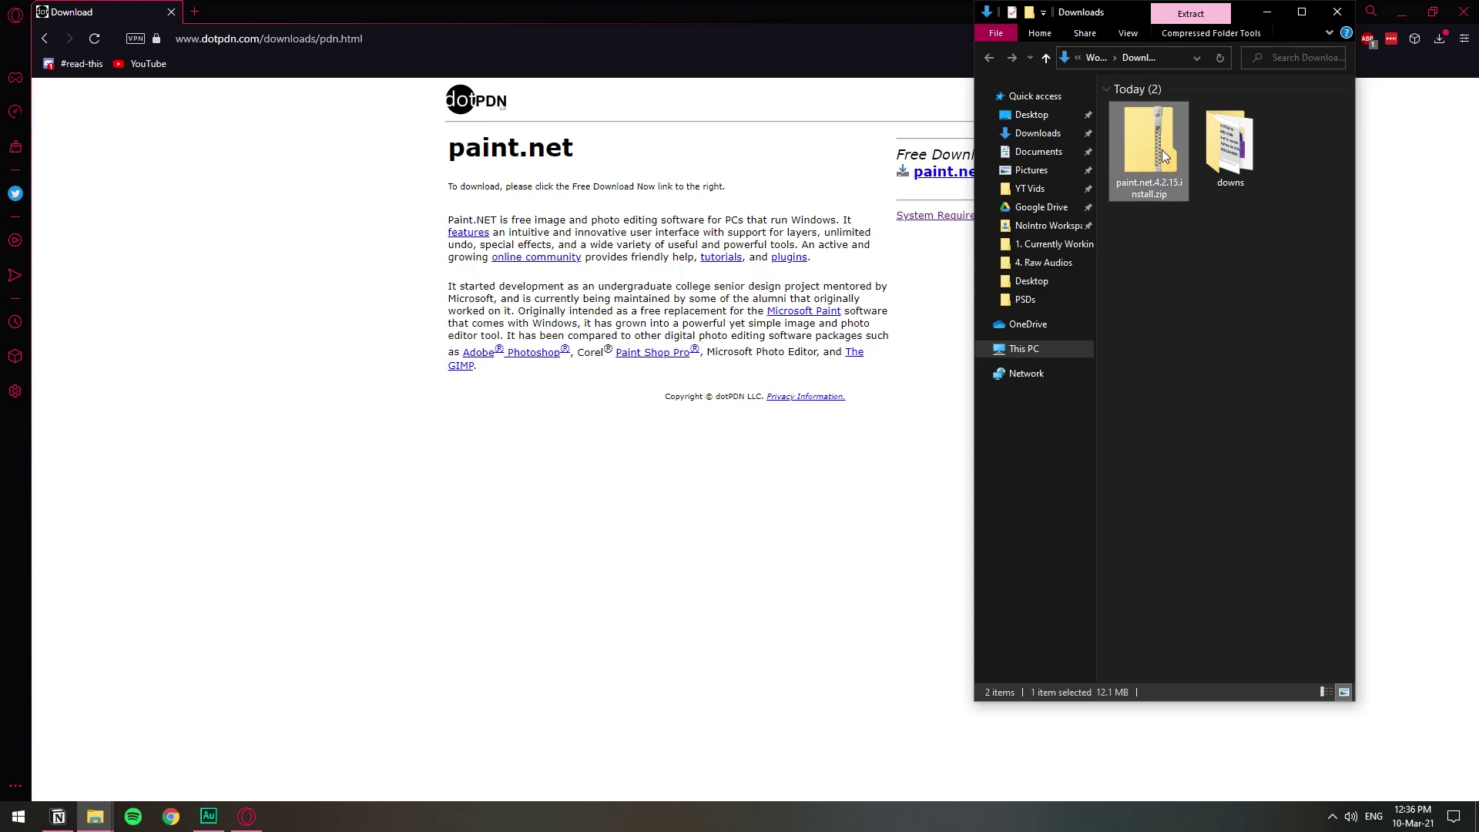
right_click(1160, 149)
left_click(1201, 235)
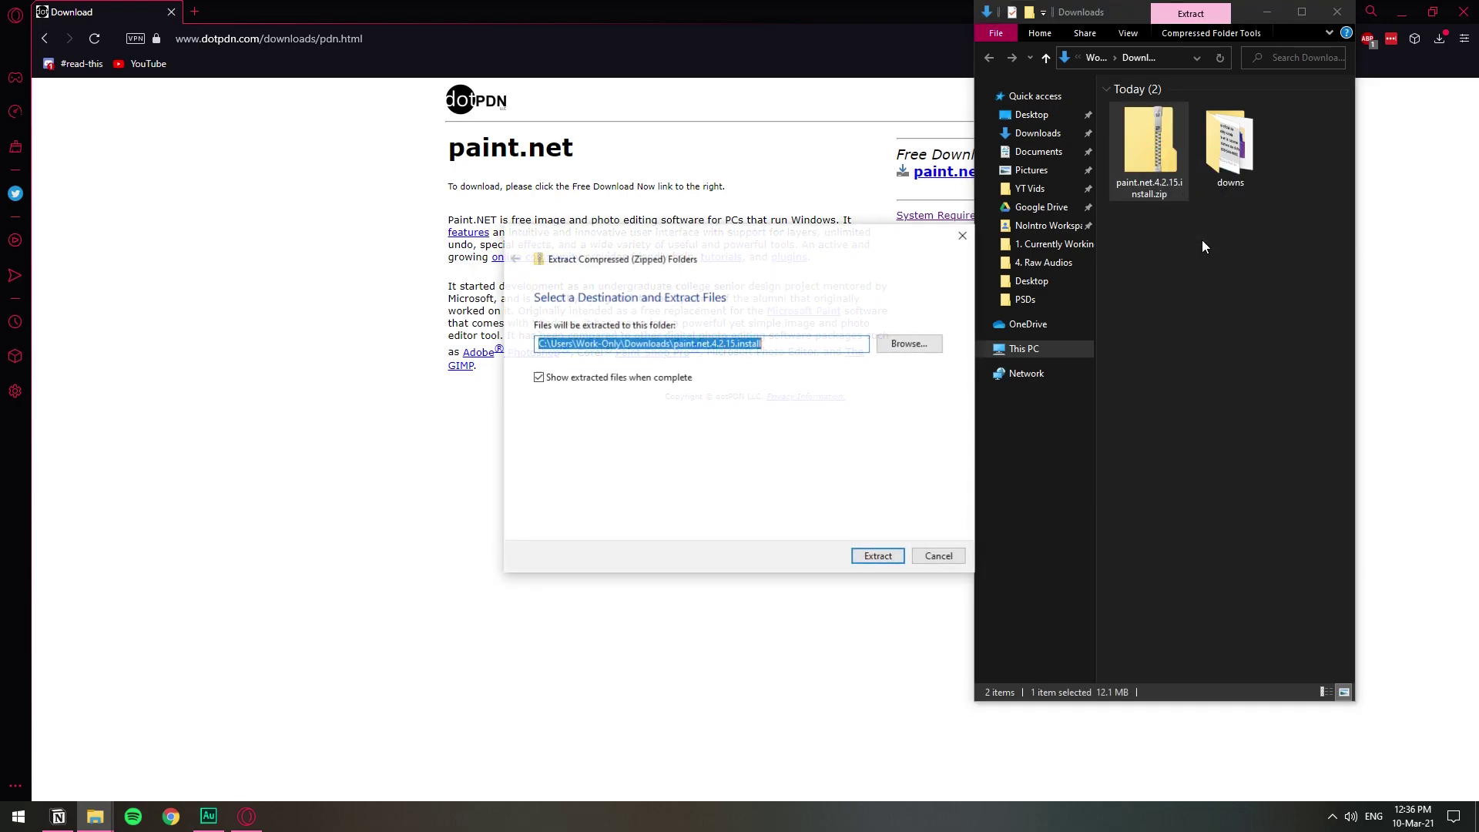
left_click(878, 556)
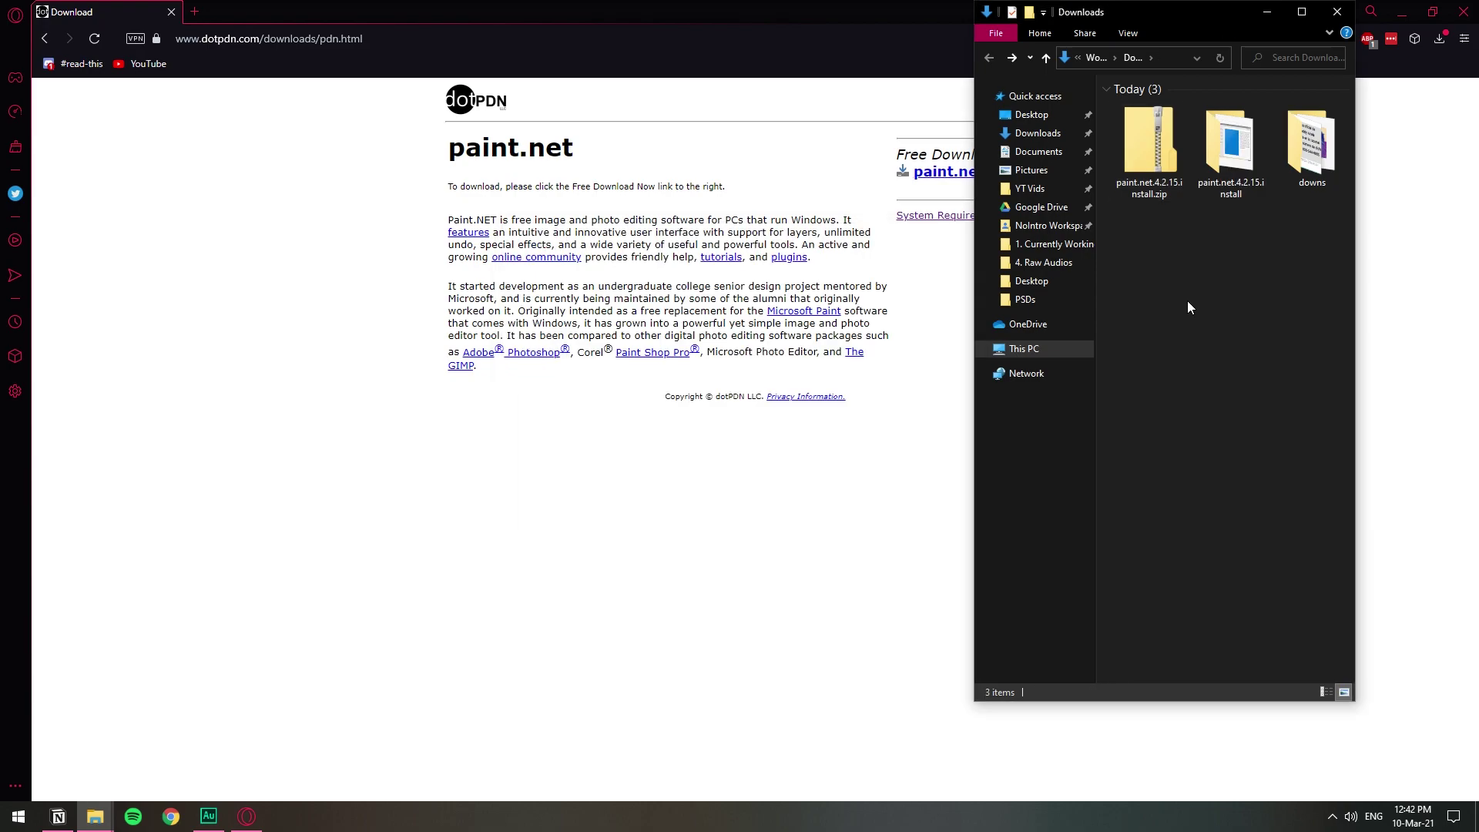
- Run the extracted paint.net installer and view its detailed progress log
double_click(1230, 147)
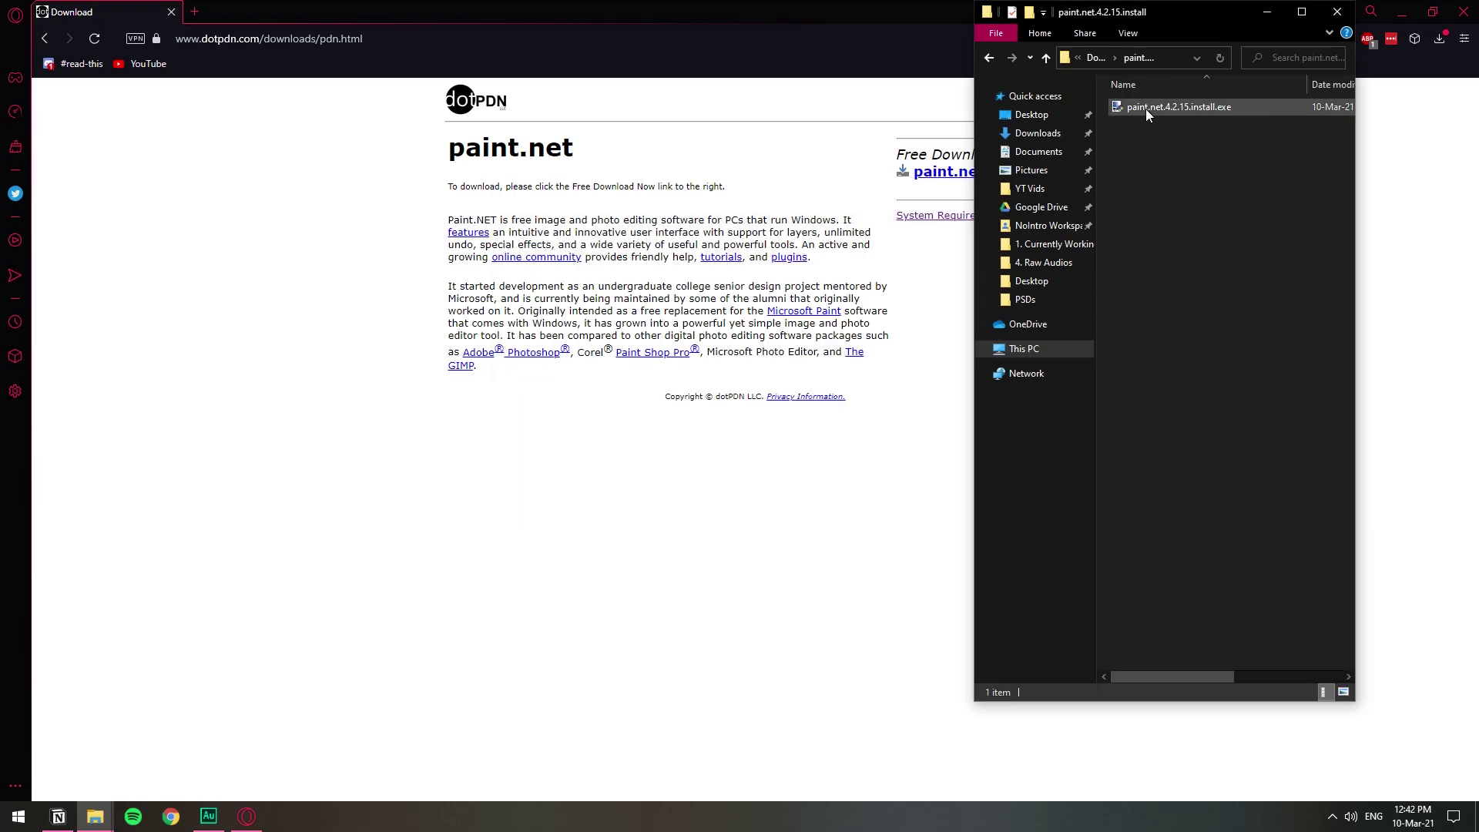
double_click(1143, 108)
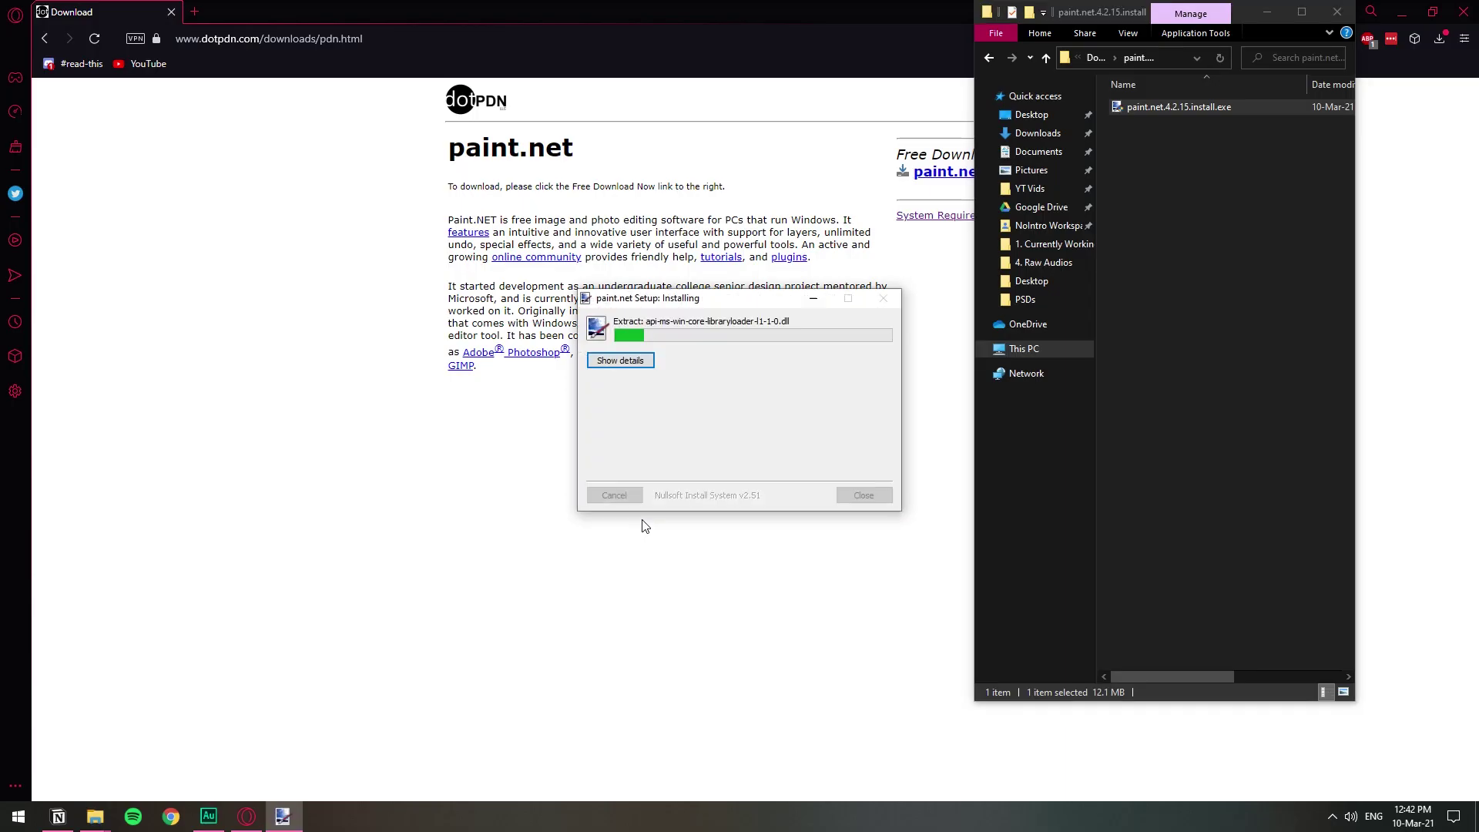
left_click(621, 360)
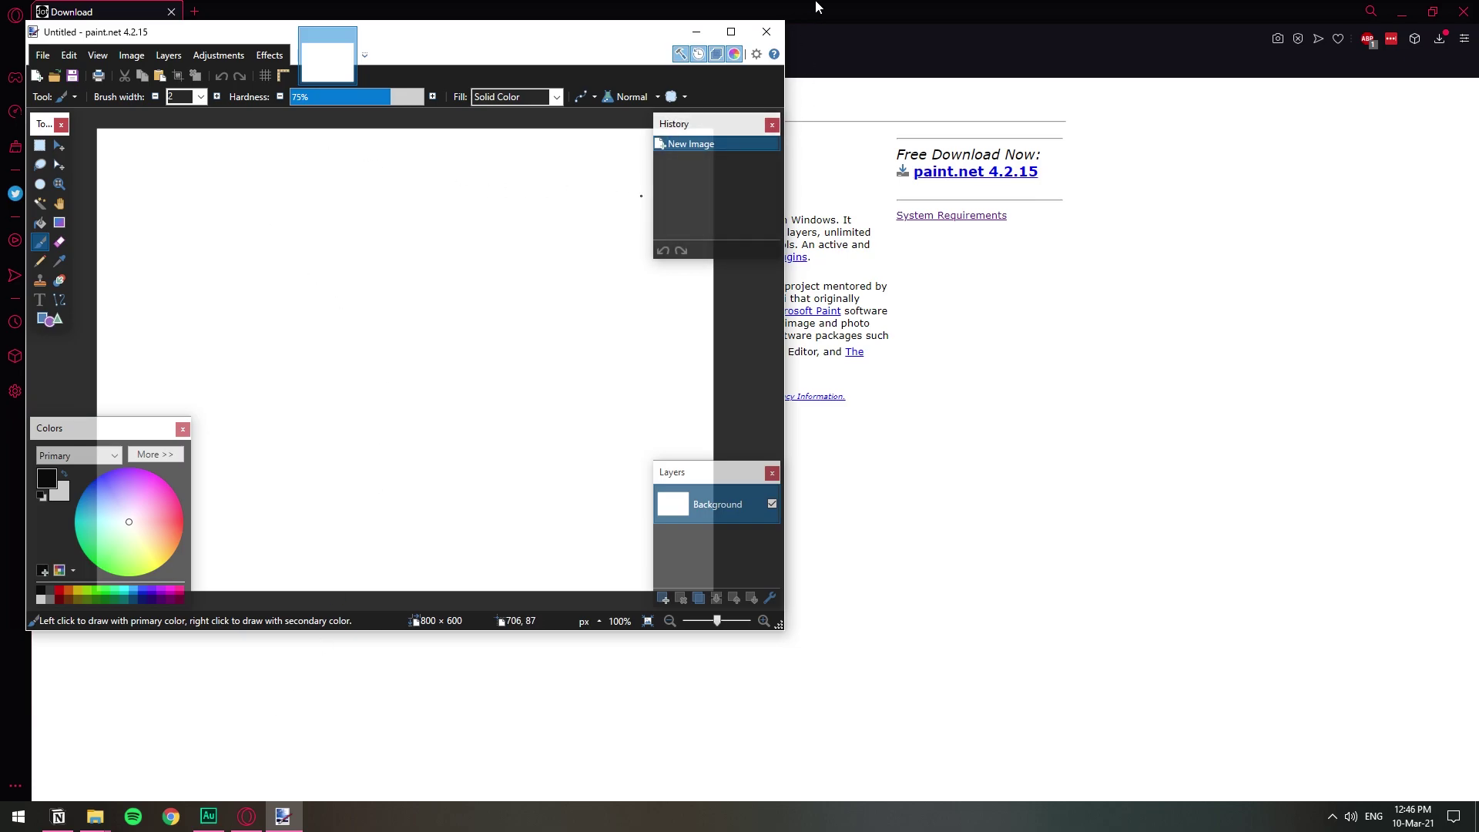
- Search Google Images for 'bruh' in a new browser tab
left_click(231, 19)
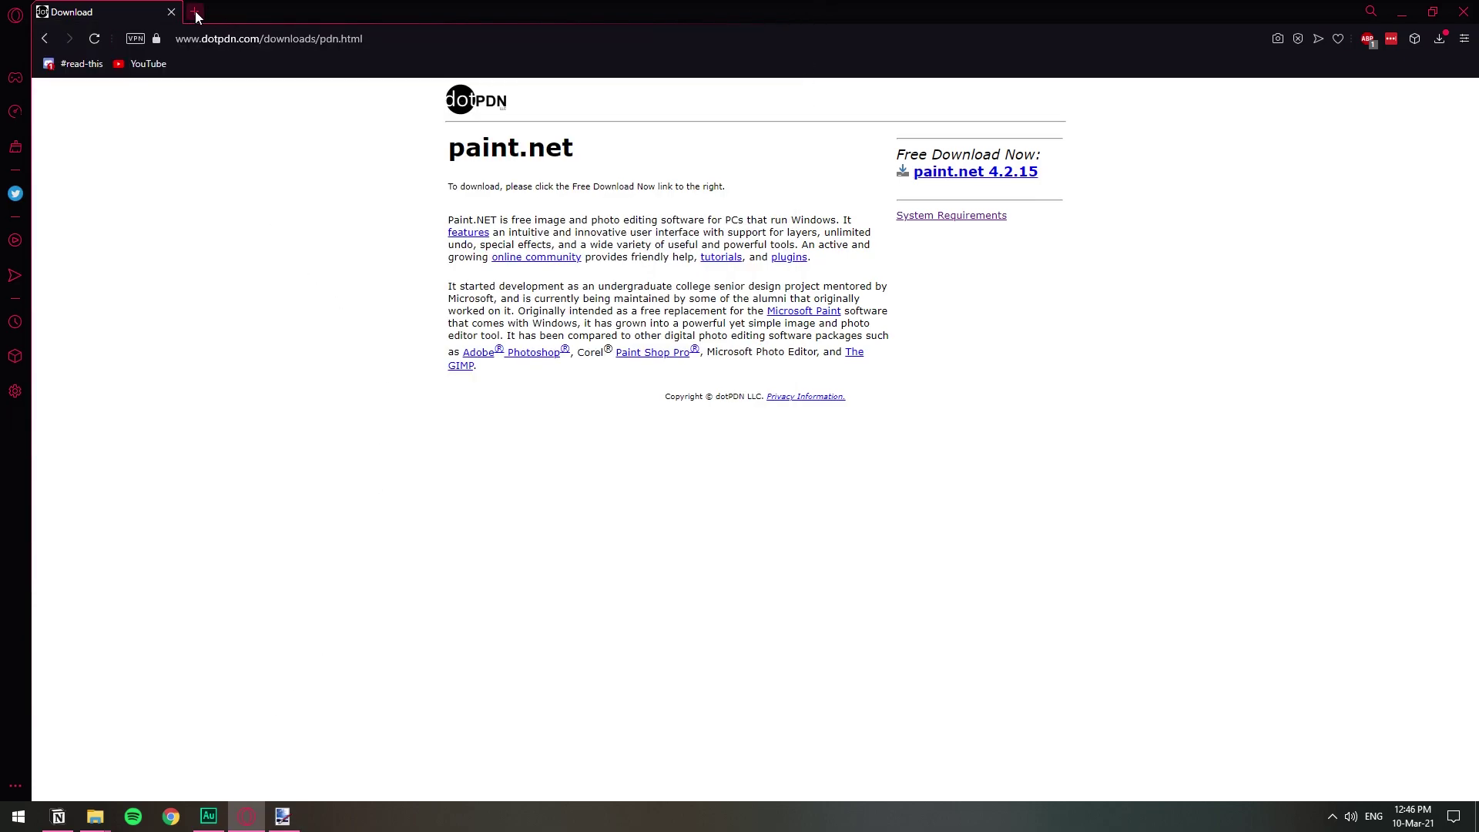
left_click(196, 12)
type("bruh")
key("Return")
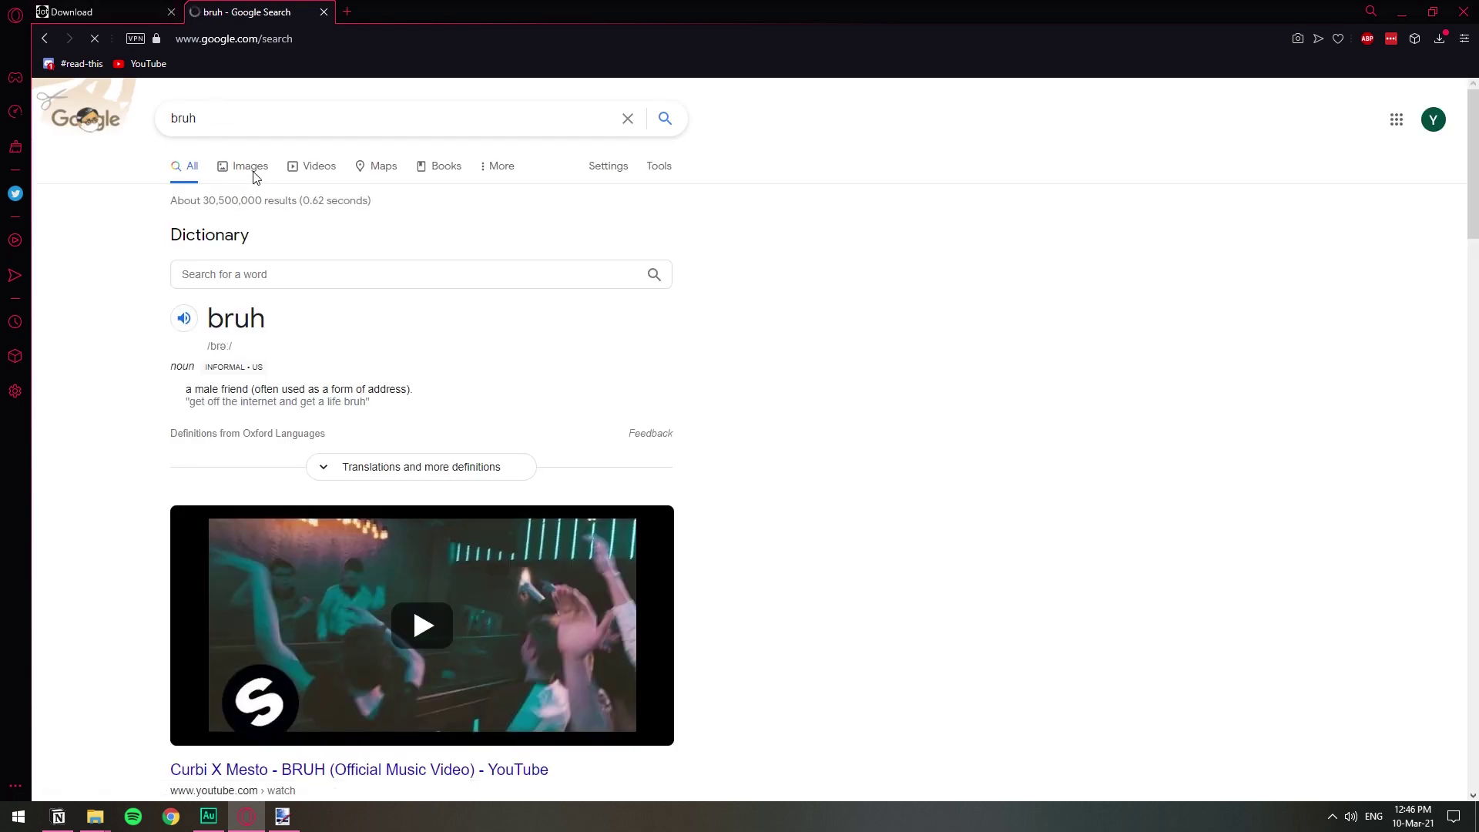
left_click(255, 174)
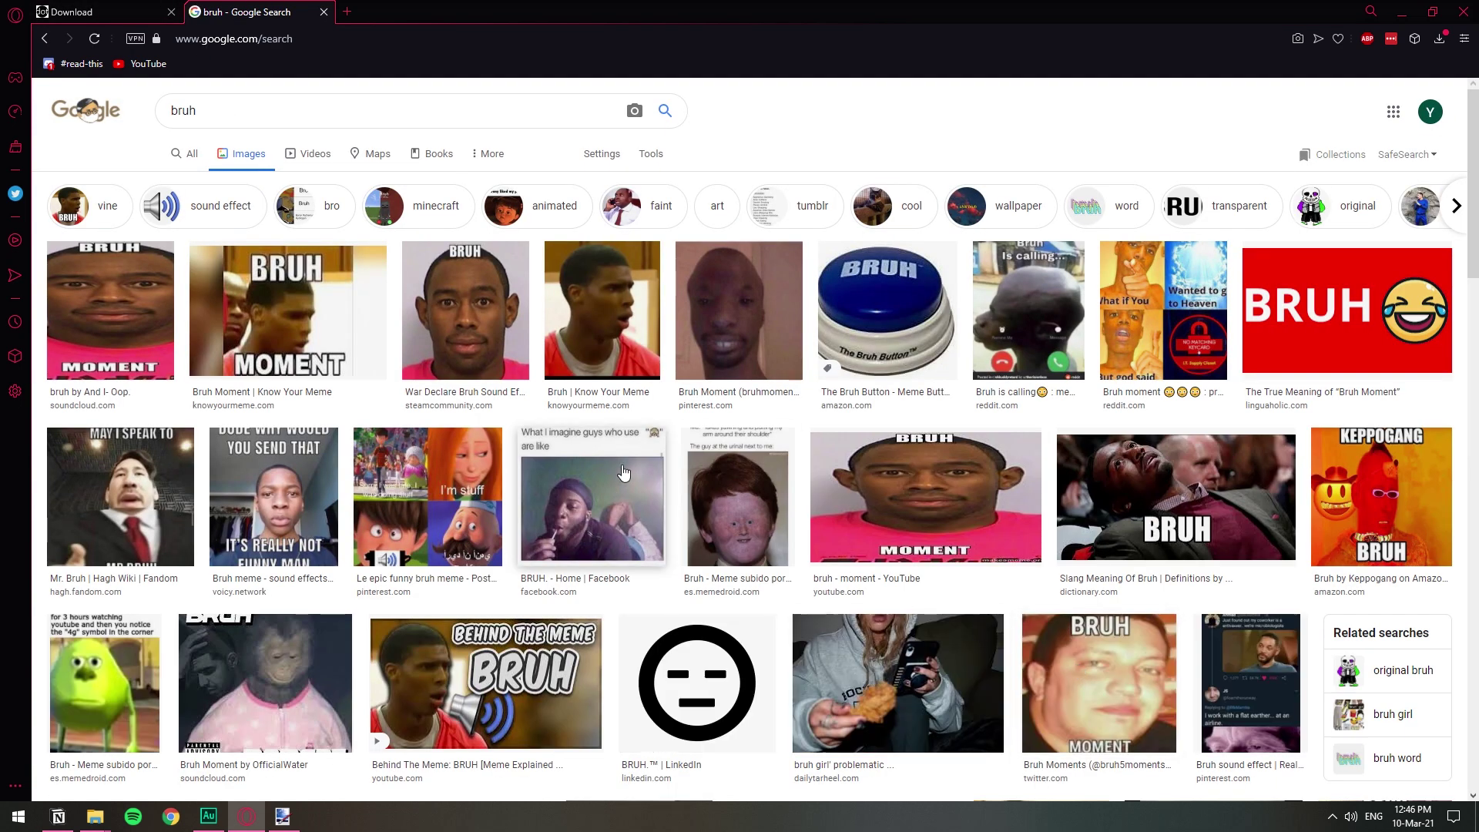
- Save the lollipop meme image to Downloads as download.jfif
left_click(620, 474)
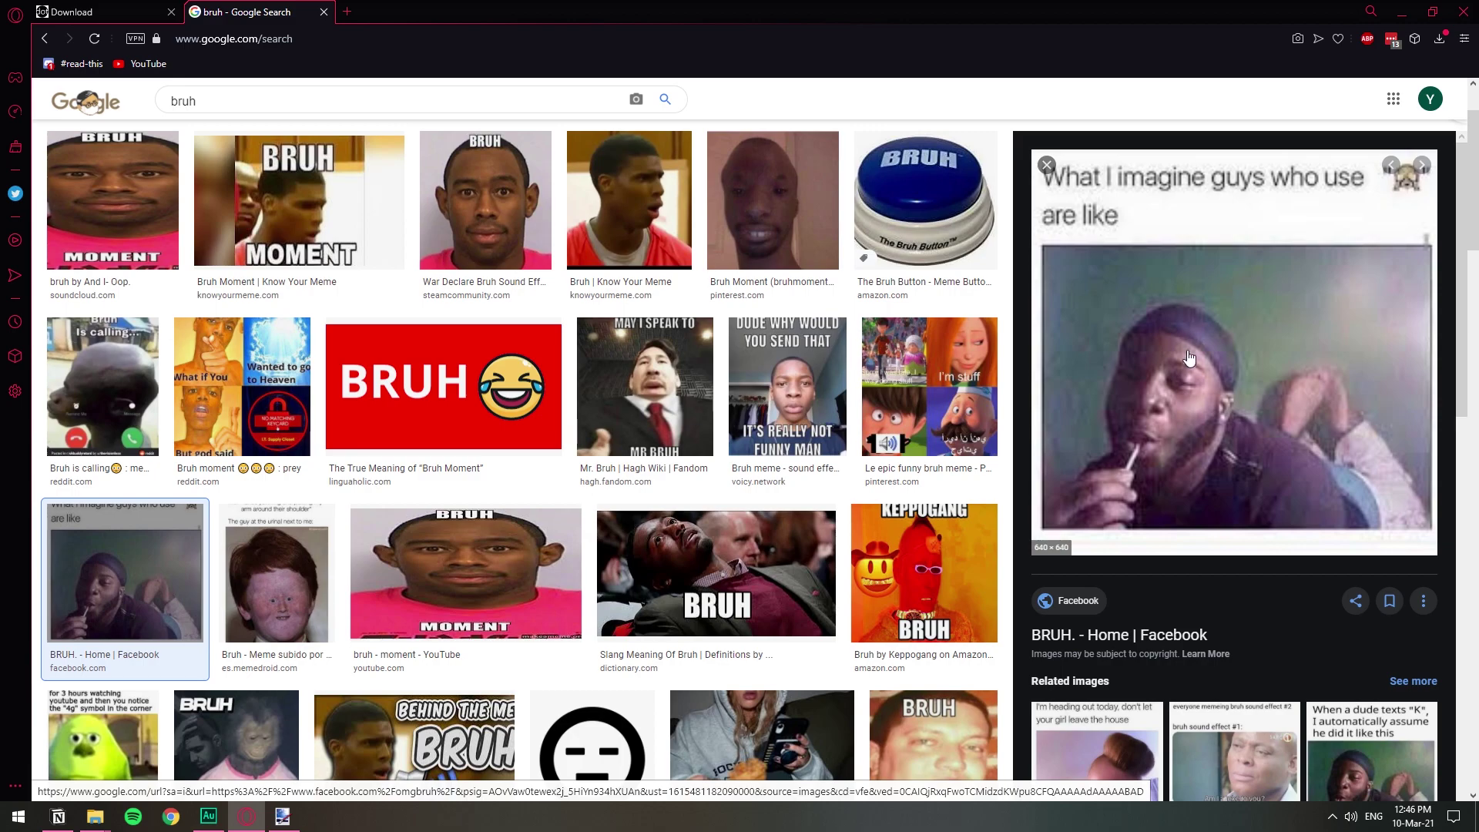
right_click(1185, 367)
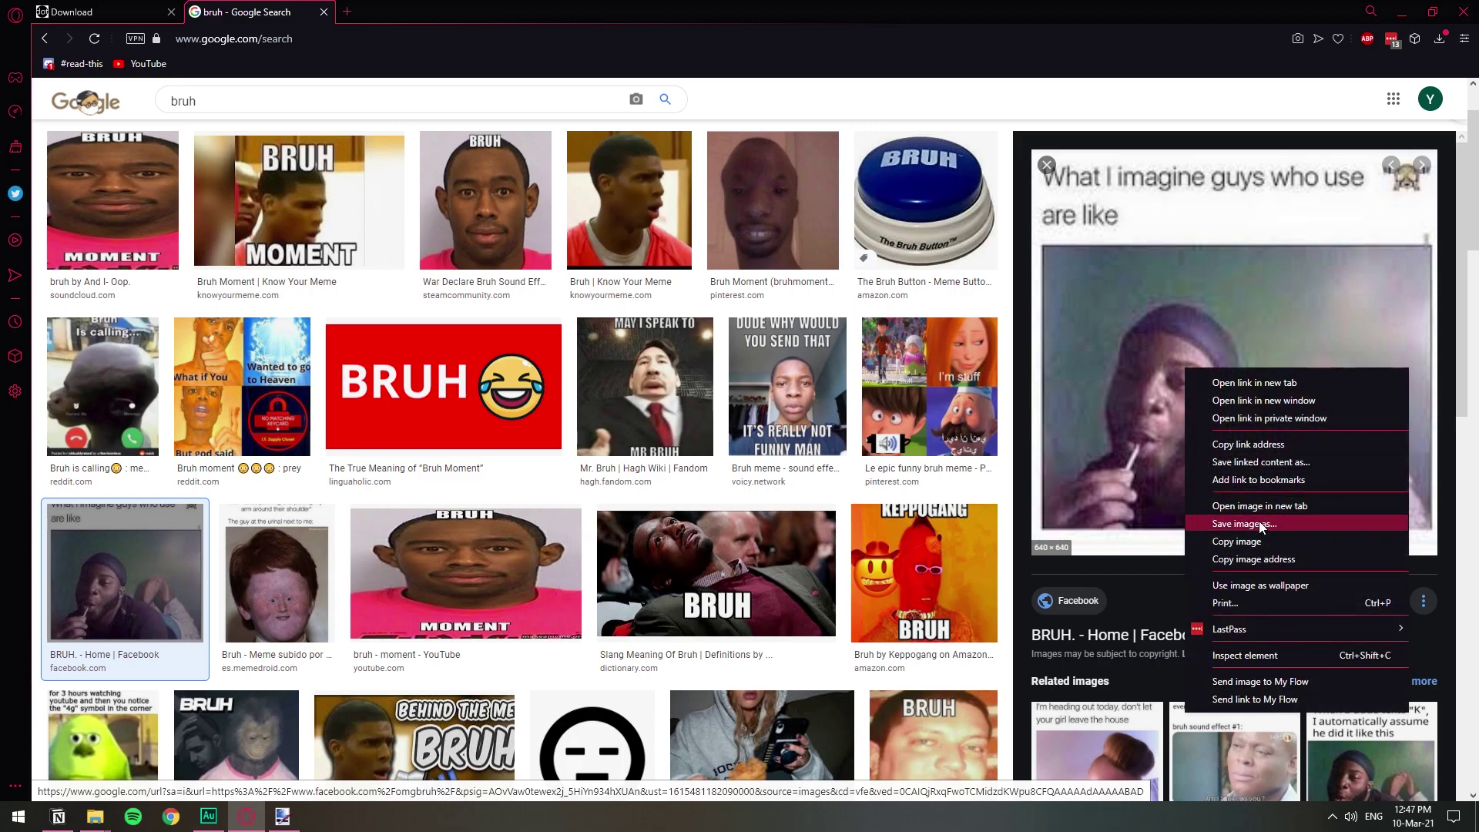
right_click(1167, 361)
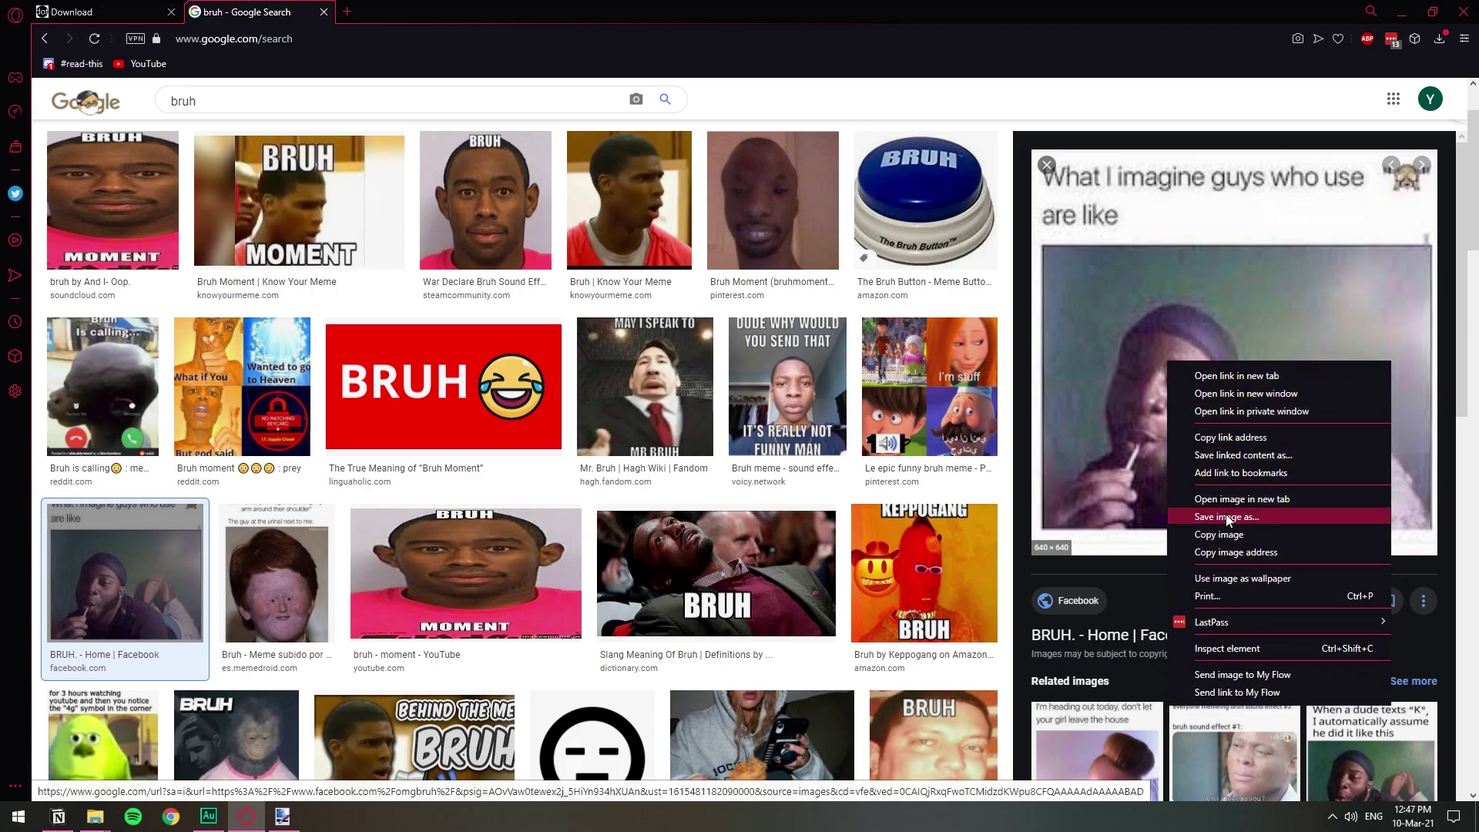
left_click(1228, 516)
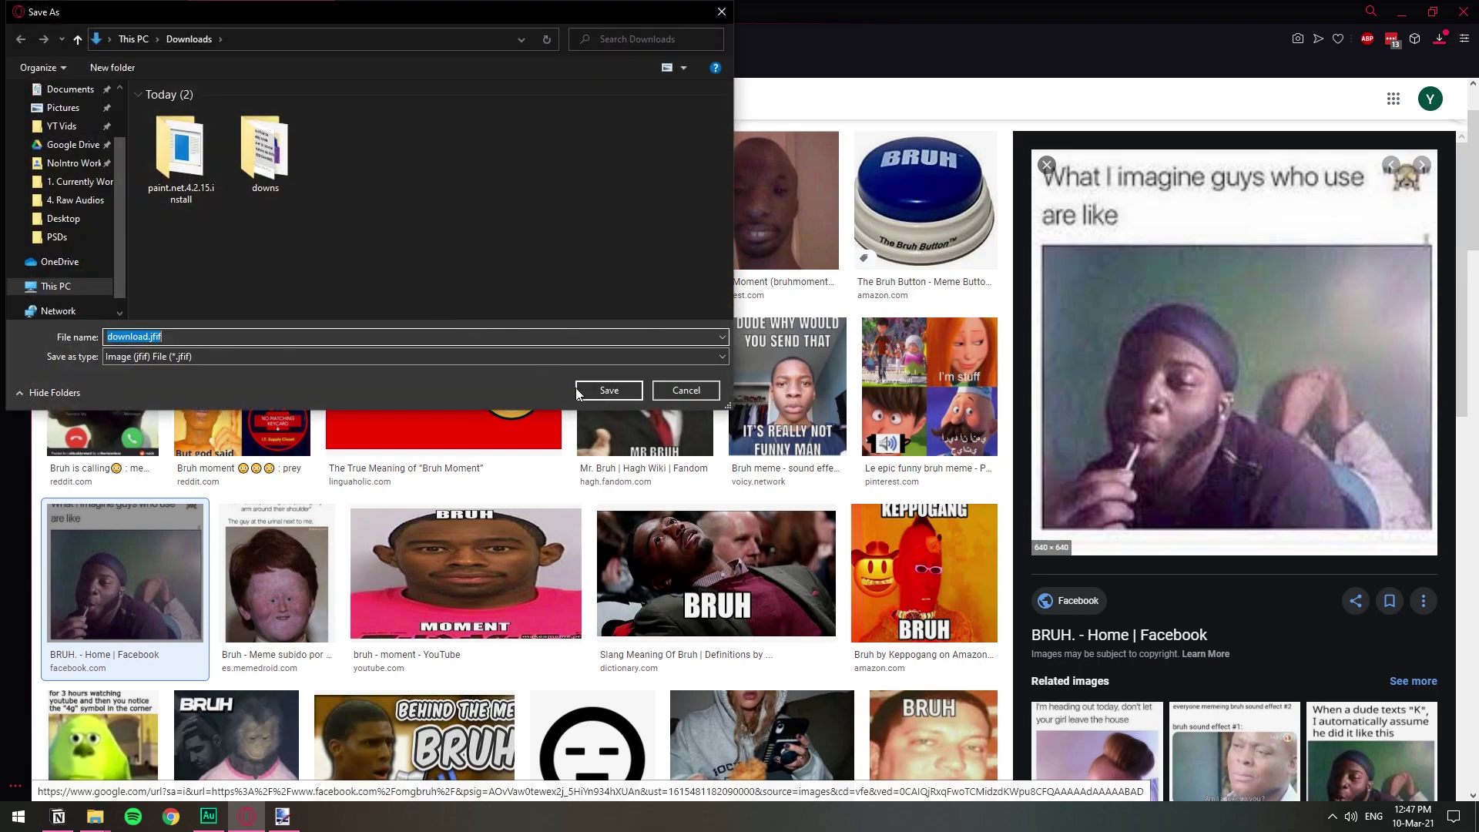
left_click(579, 391)
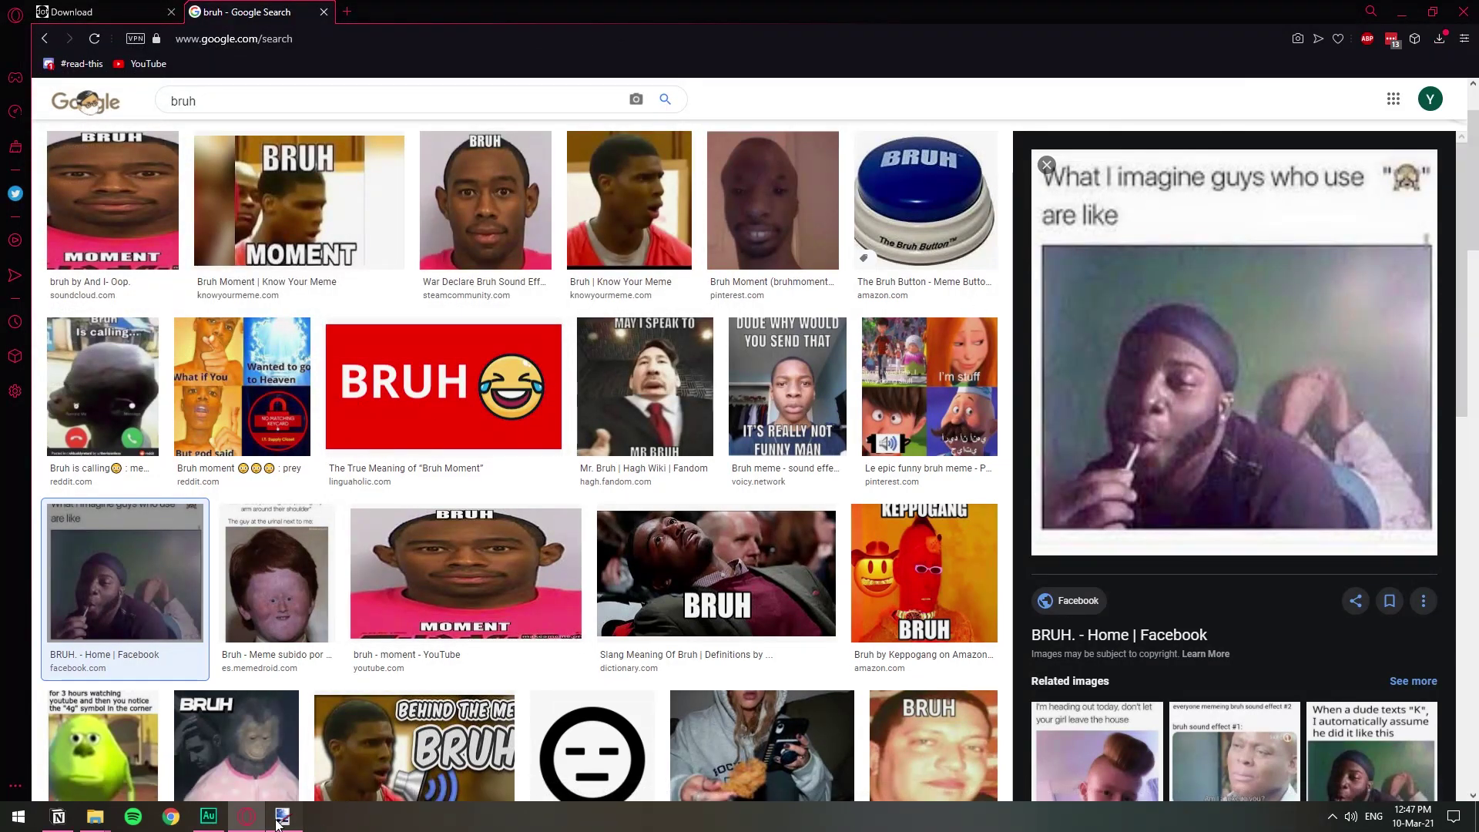
left_click(282, 818)
- Maximize paint.net and open download.jfif by dropping it from Downloads onto the canvas
double_click(734, 38)
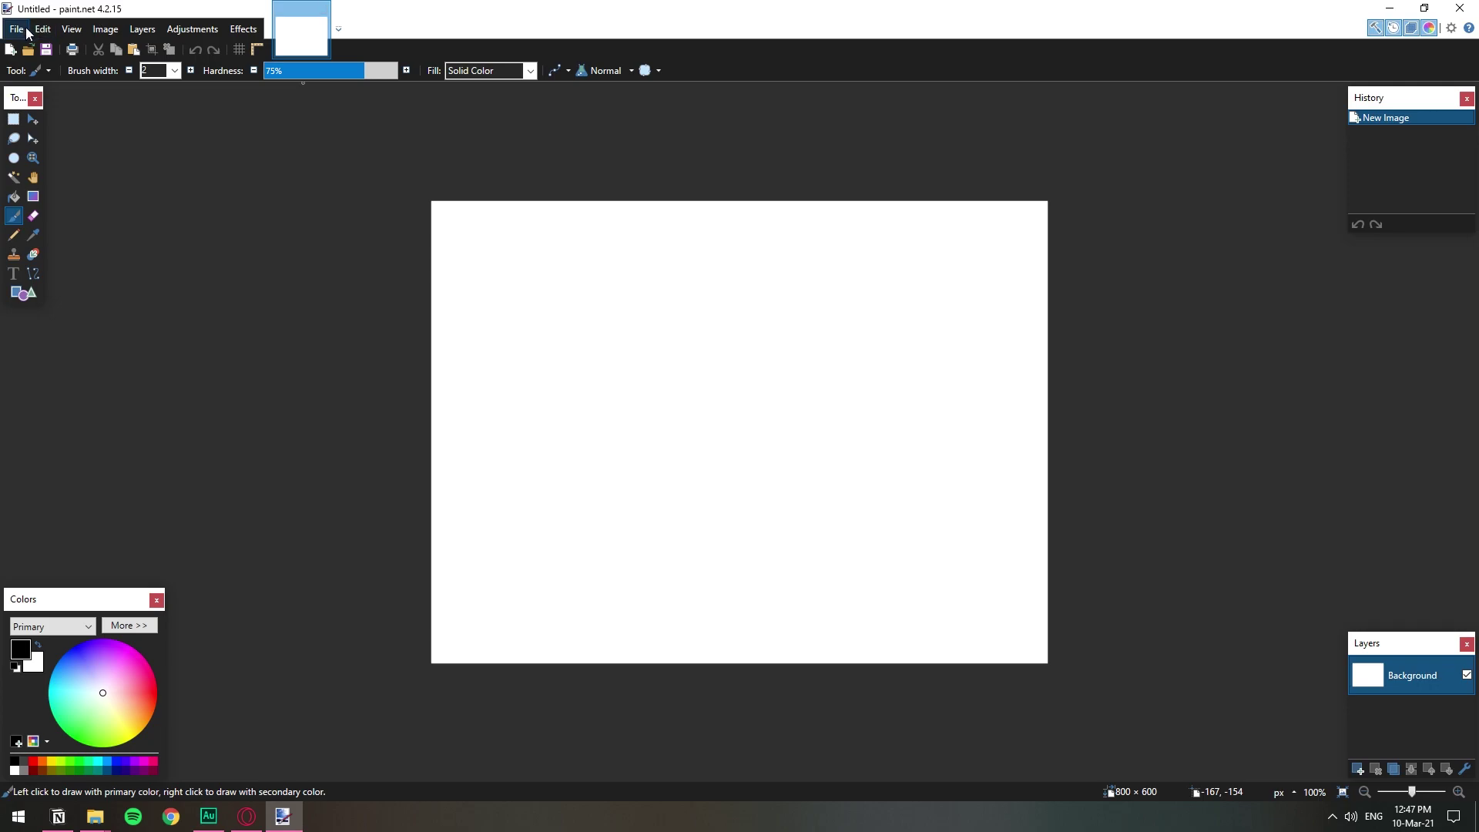
left_click(94, 817)
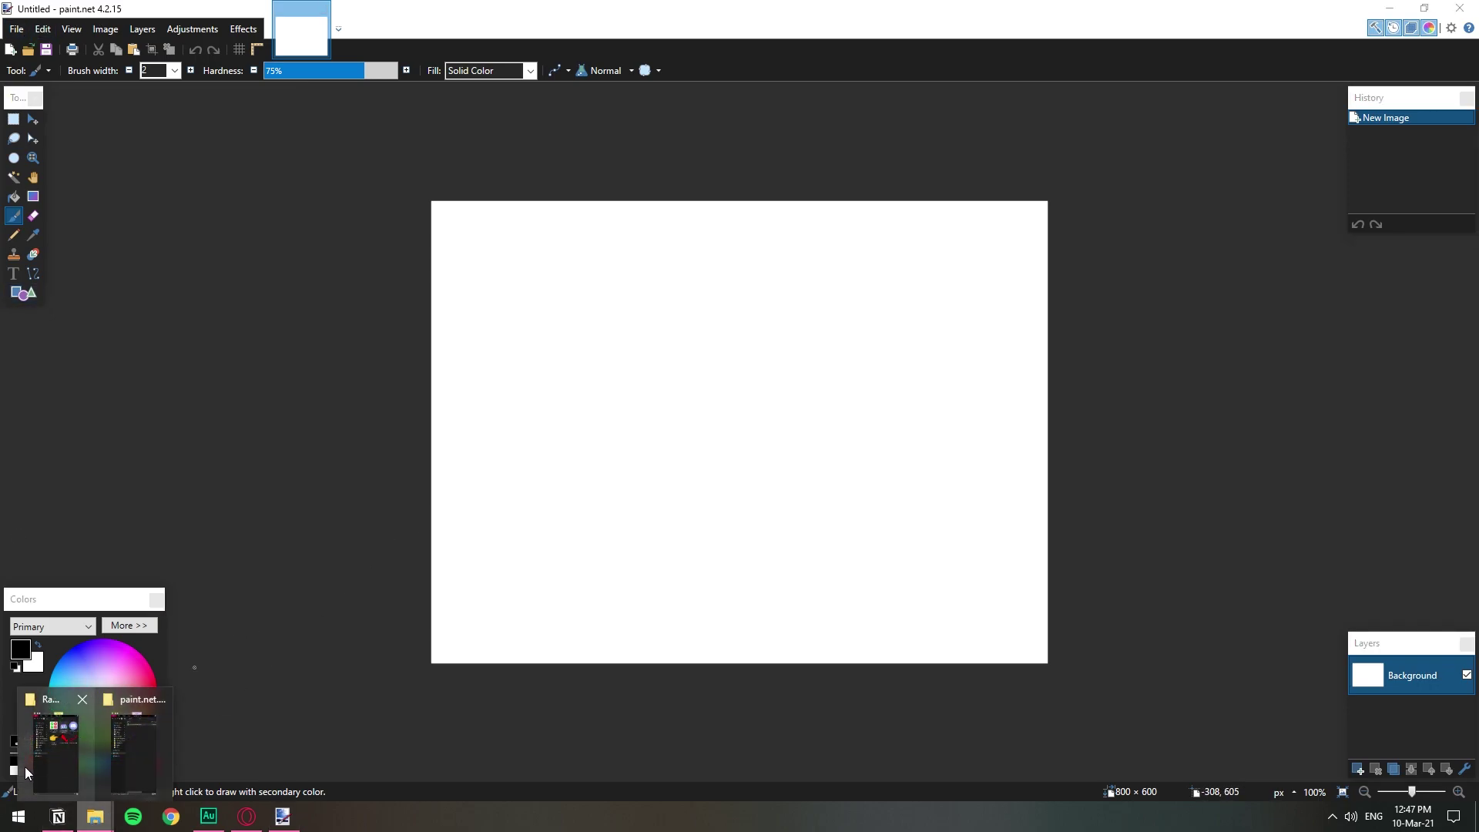
left_click(129, 757)
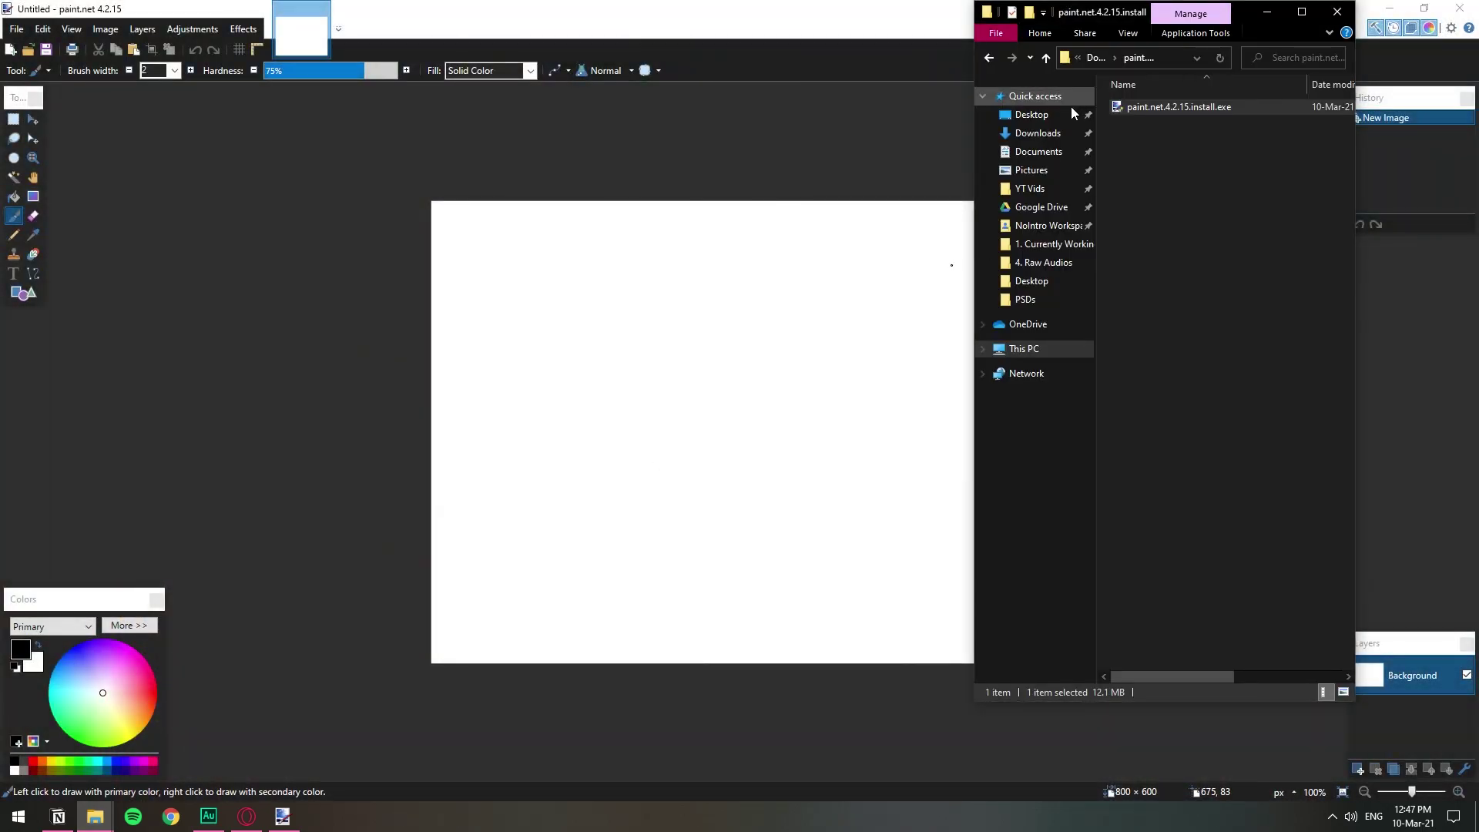
key("alt+Up")
left_click_drag(1148, 139, 785, 384)
left_click(710, 429)
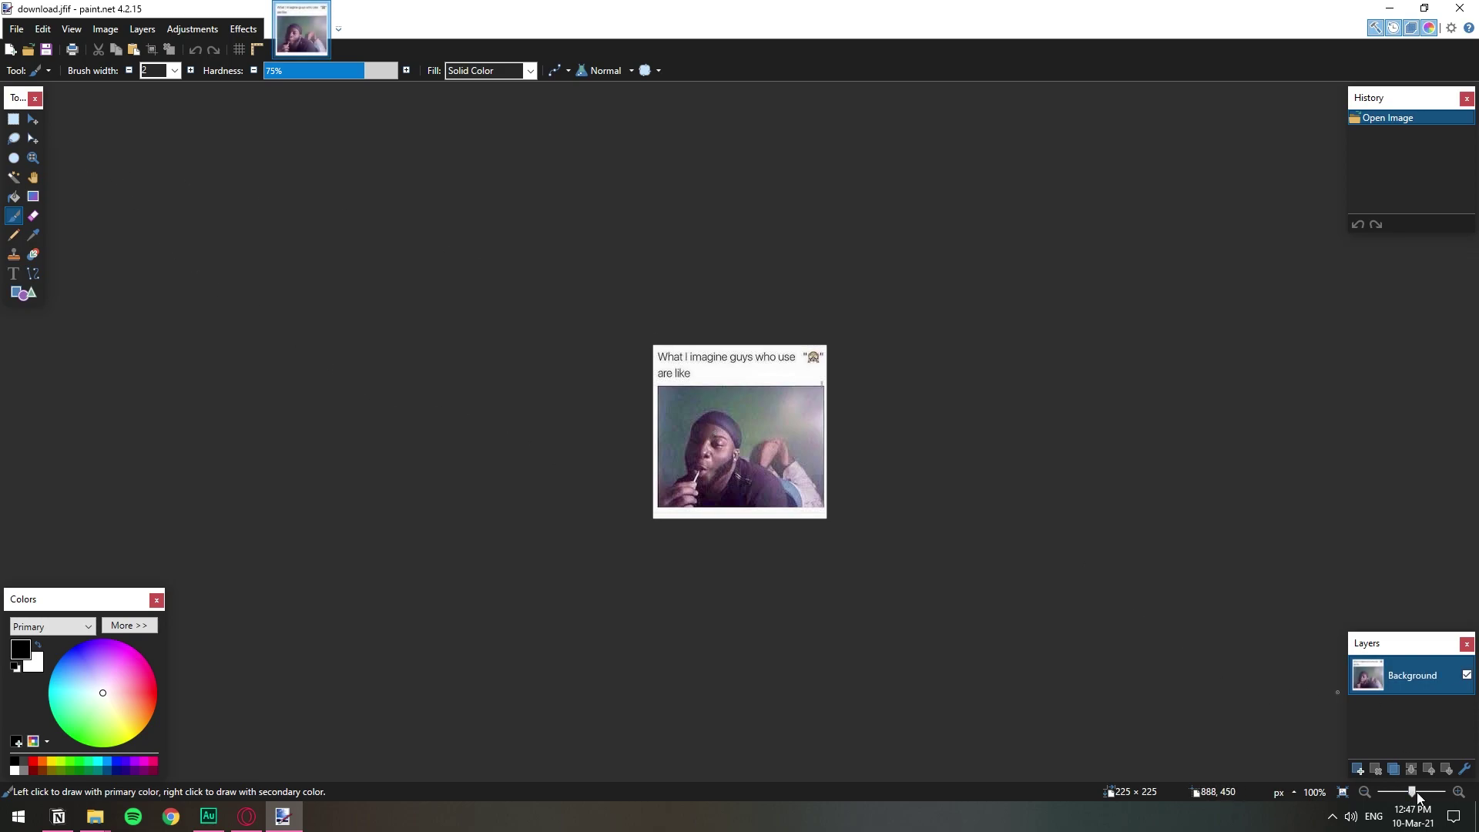
- At 300% zoom, erase a thin strip and a round patch near the top with a 13-wide eraser
left_click(1417, 793)
left_click(1366, 795)
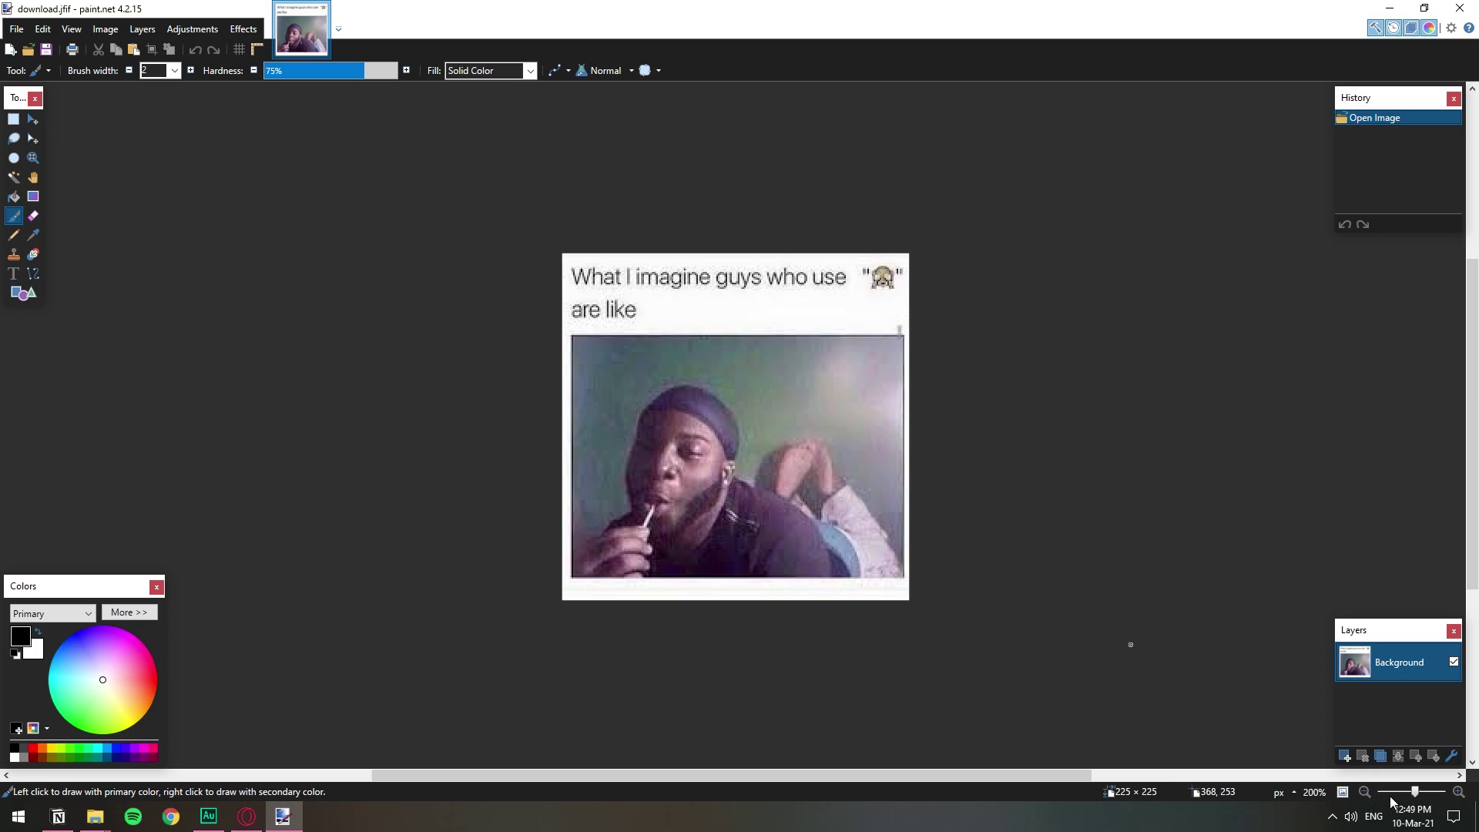
left_click(1456, 793)
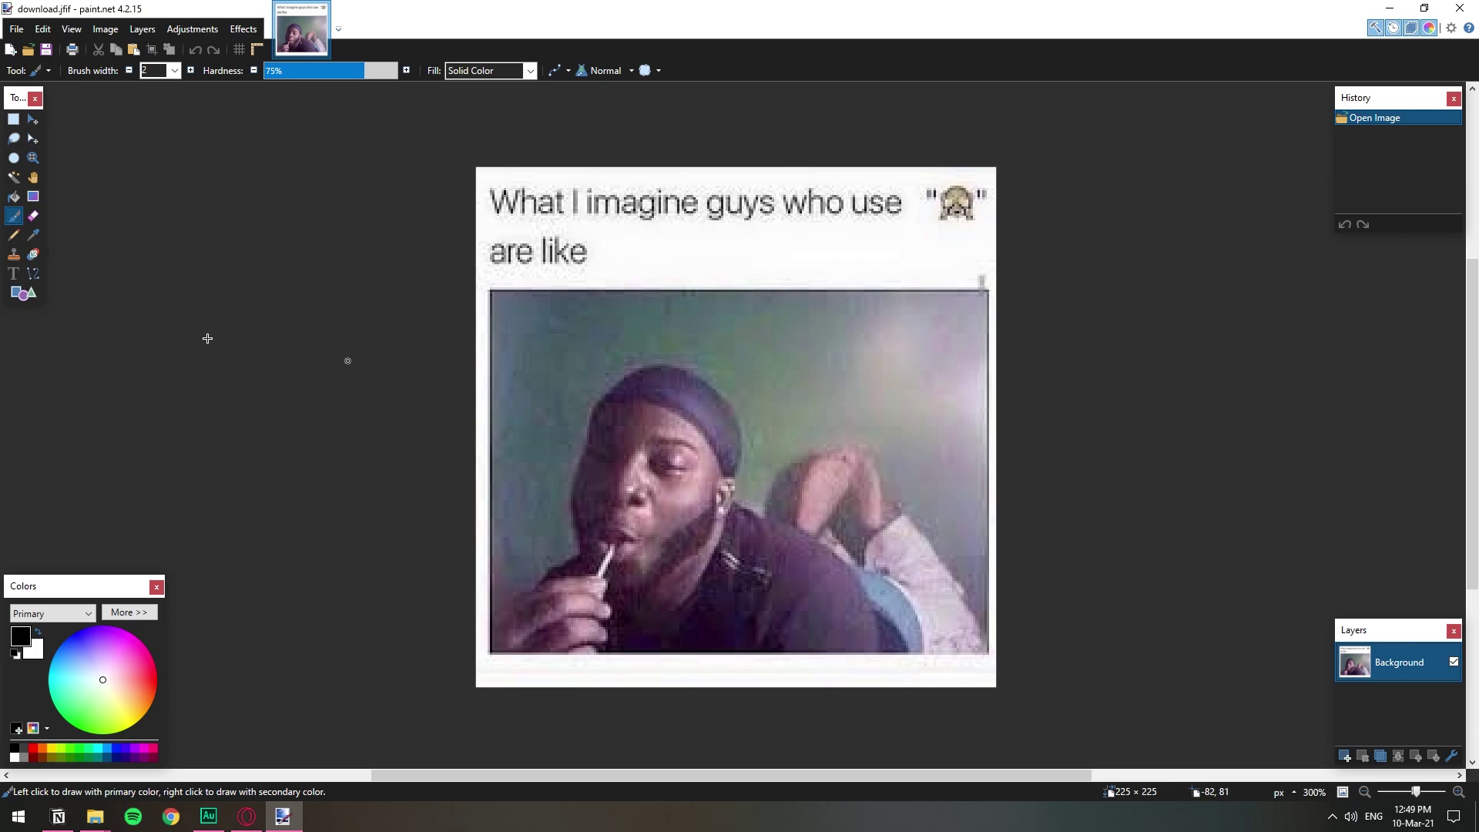
left_click(32, 216)
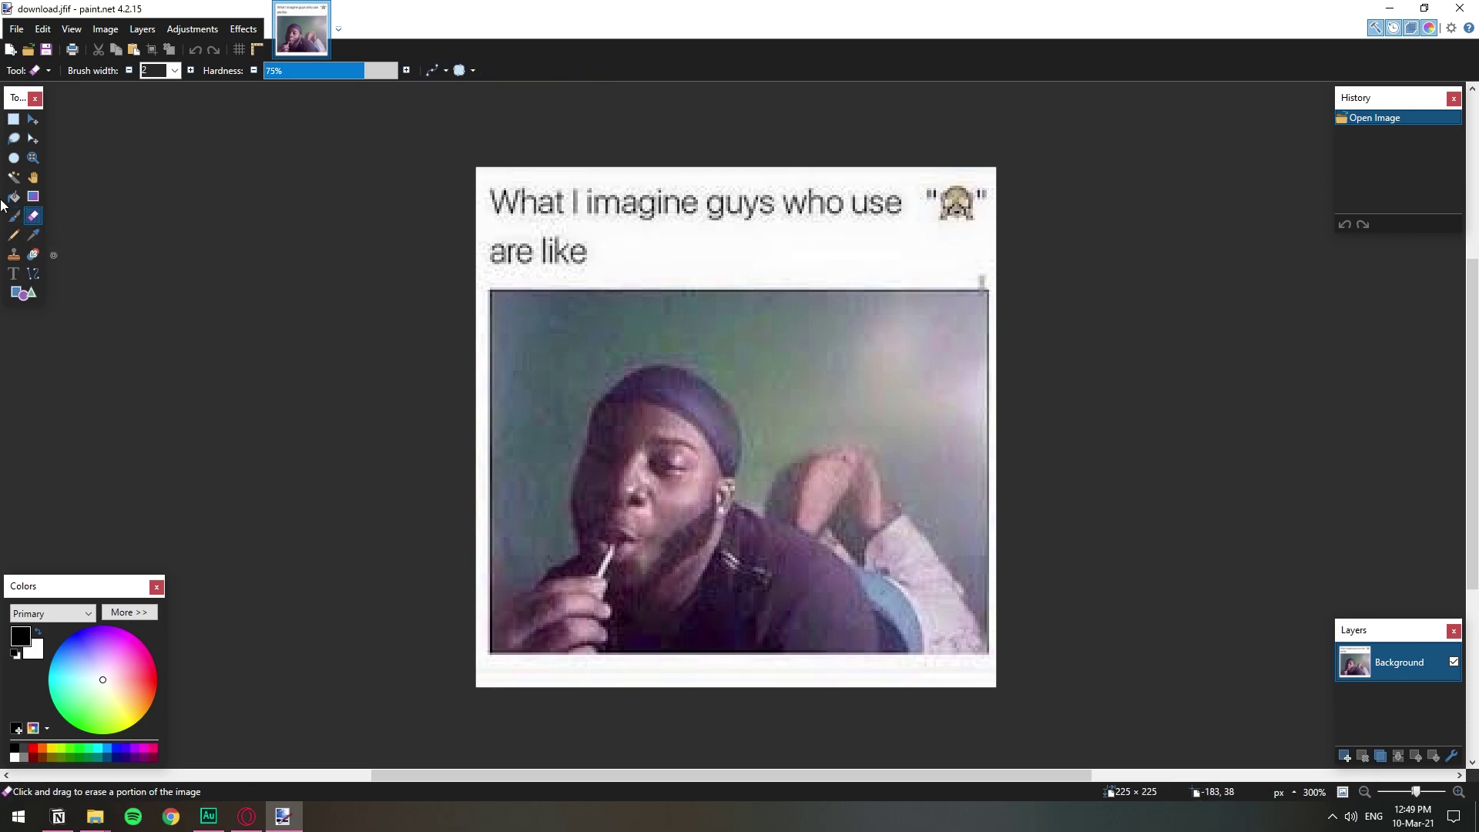
left_click_drag(651, 306, 759, 306)
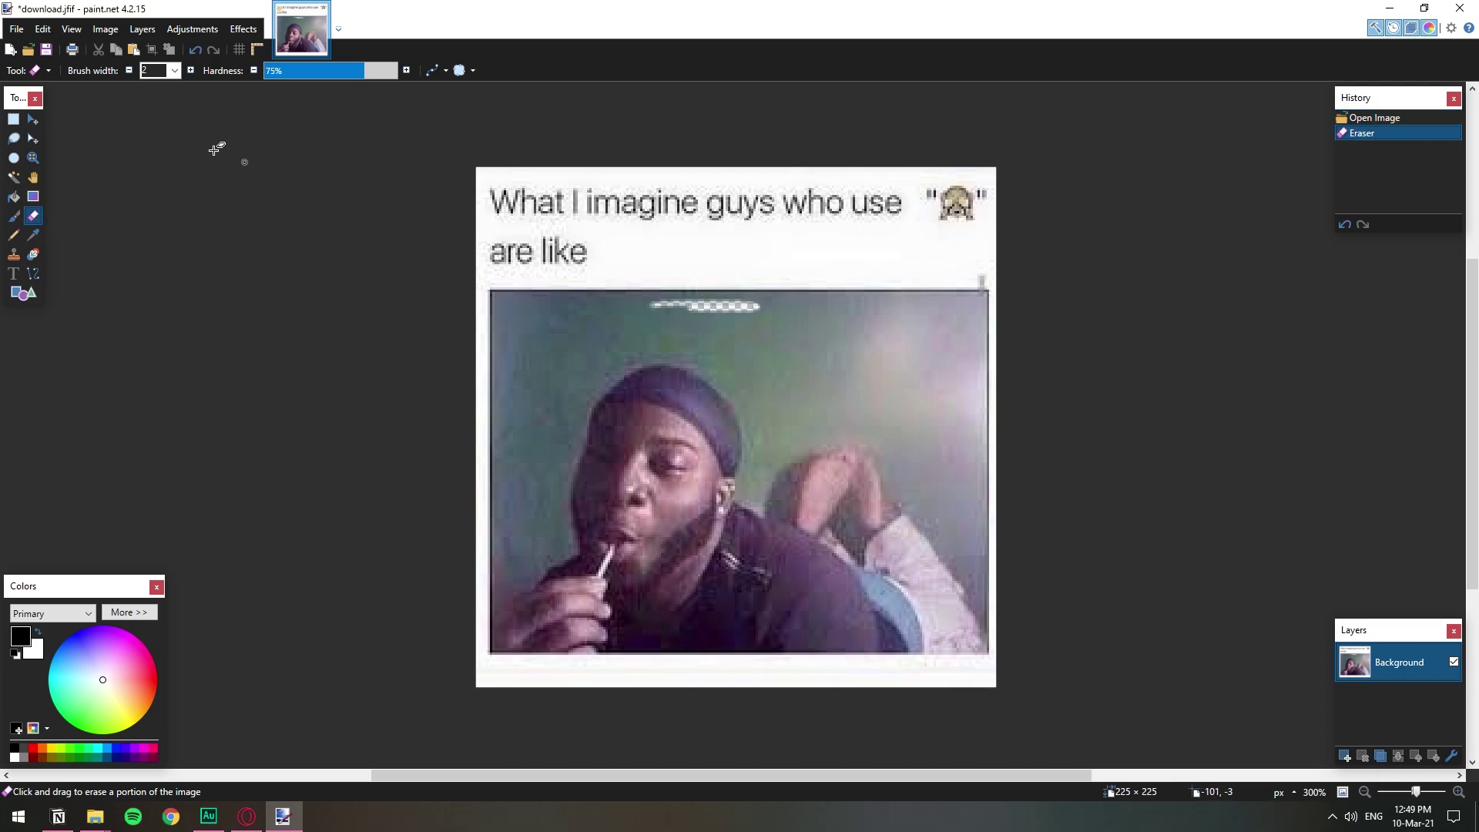
left_click(175, 71)
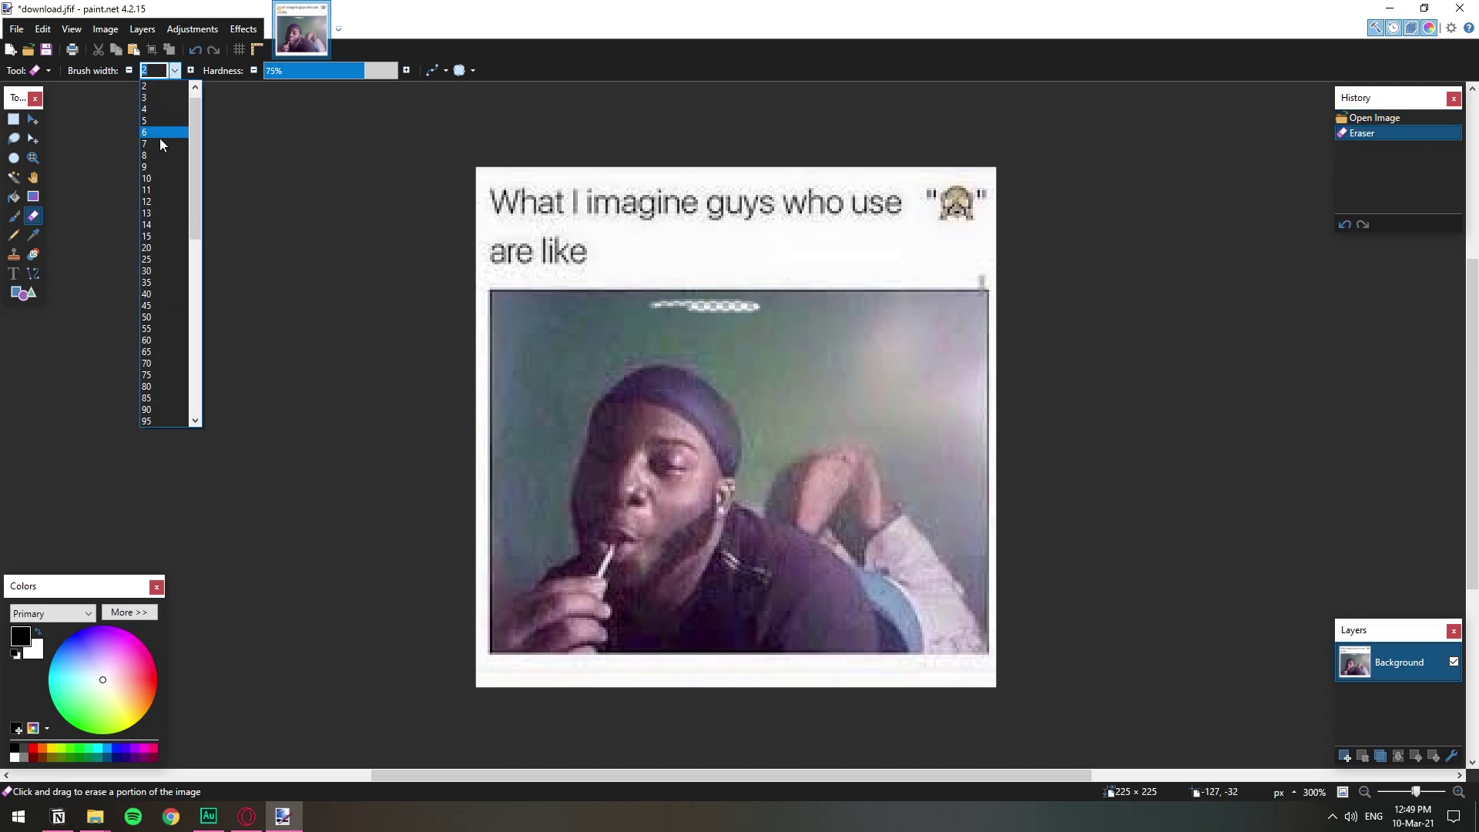
left_click(154, 213)
mouse_move(751, 323)
left_mouse_down()
mouse_move(782, 314)
mouse_move(771, 299)
left_mouse_up()
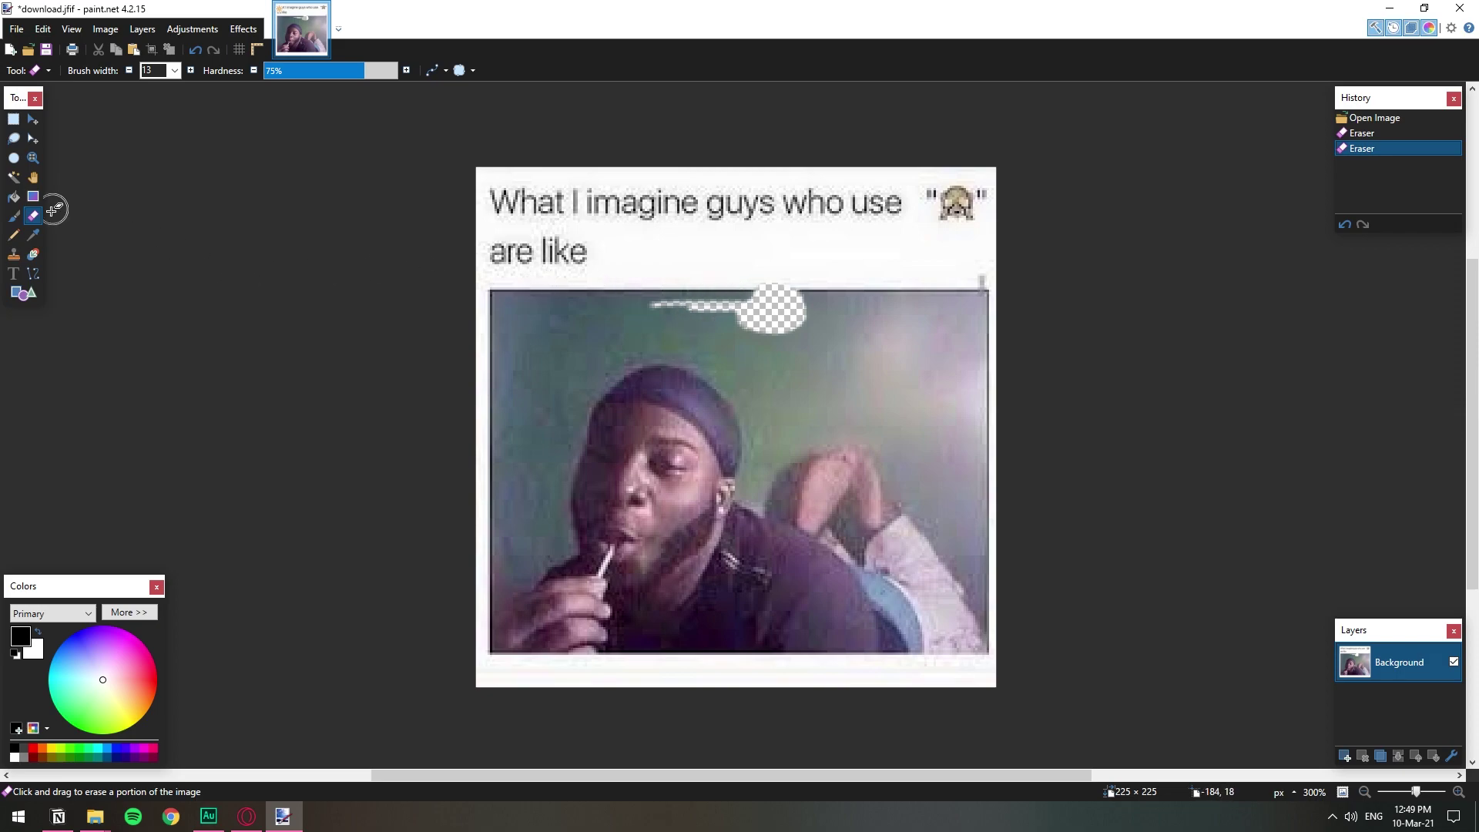
- Try selecting the background with the Magic Wand, then deselect it
left_click(15, 182)
left_click(787, 367)
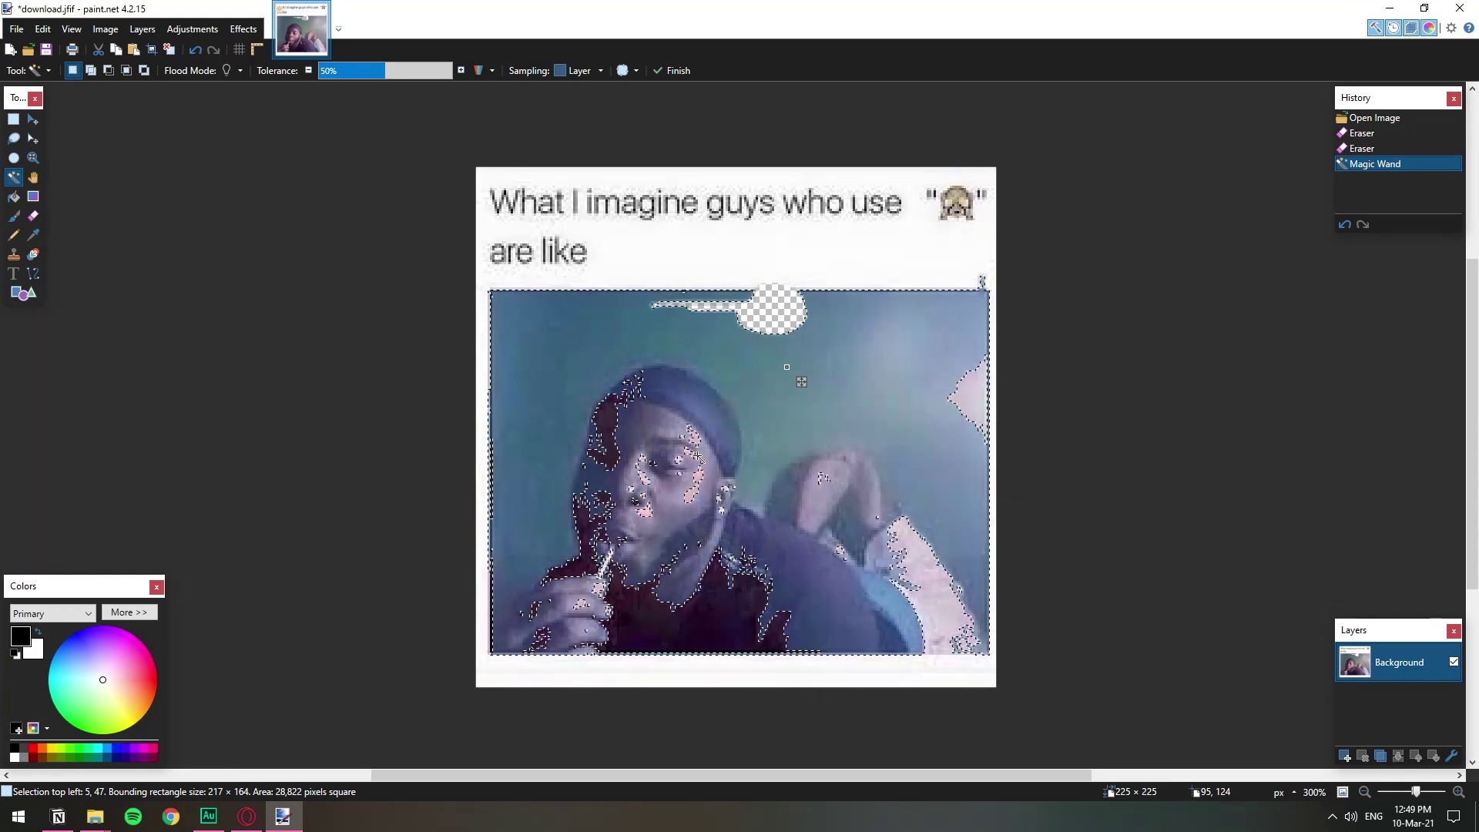
key("ctrl+d")
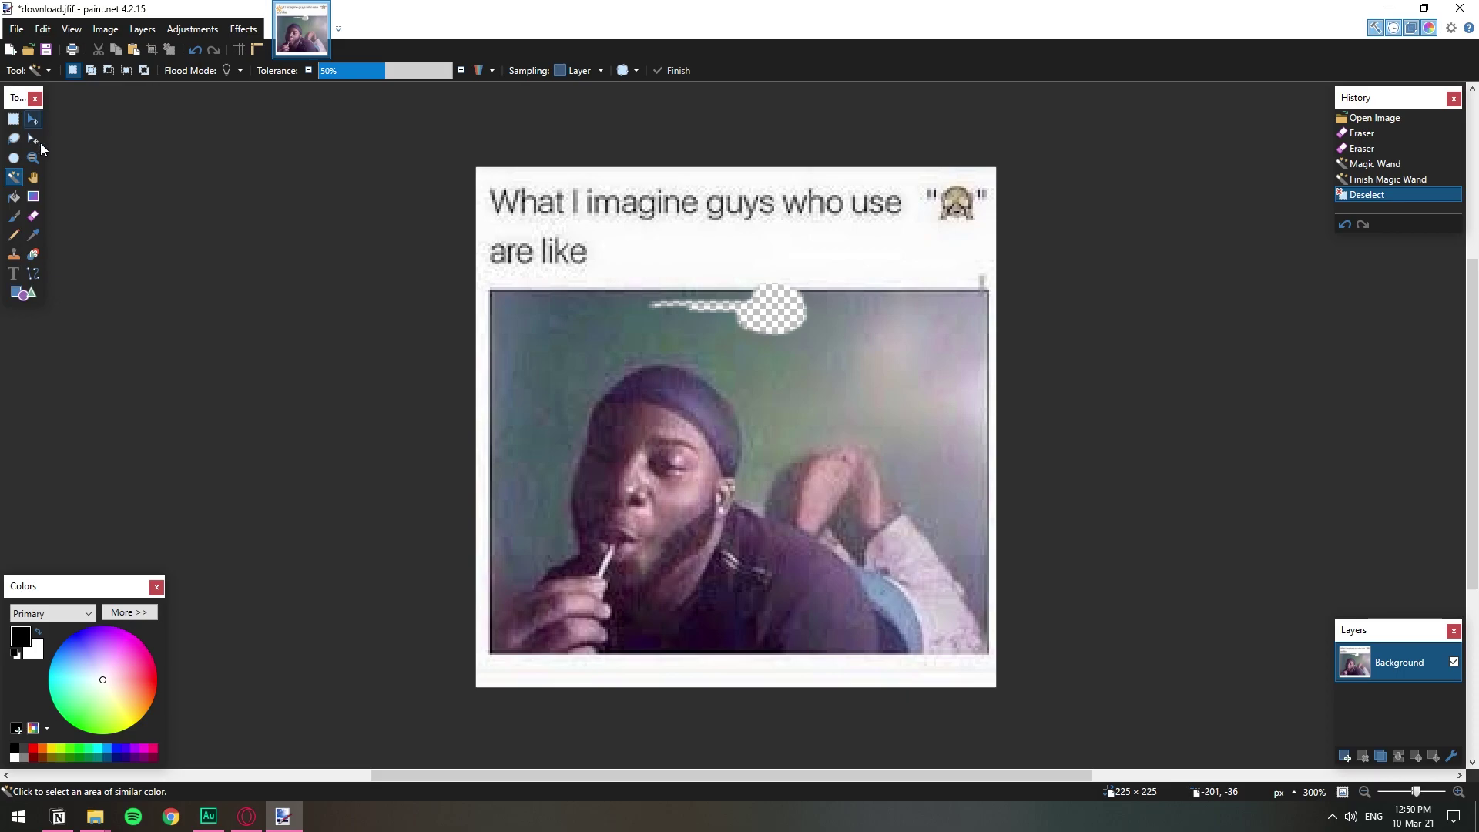
- Erase the caption text and the upper-right background with a 55-wide eraser
left_click(34, 215)
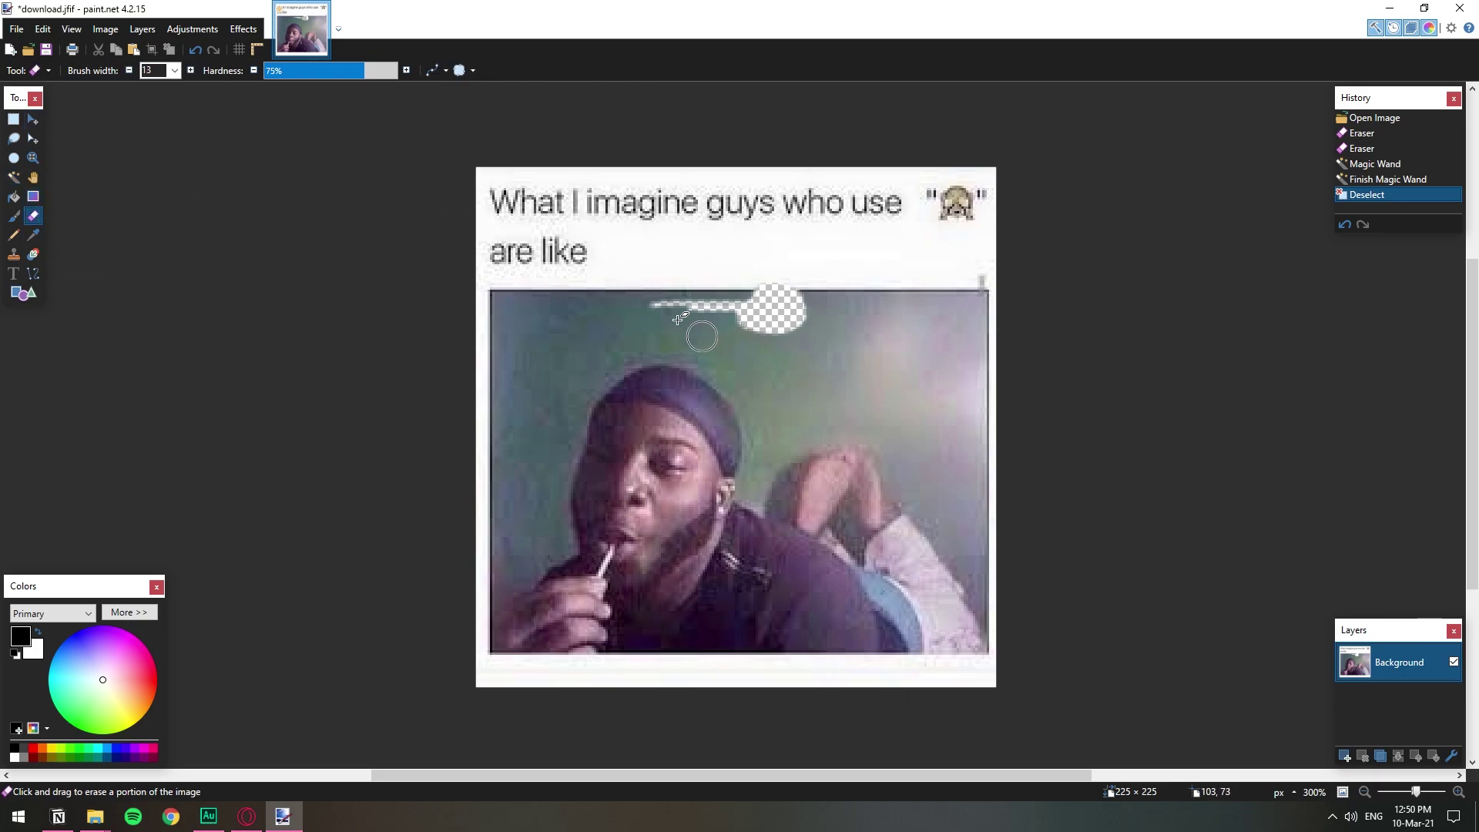
mouse_move(479, 229)
left_mouse_down()
mouse_move(535, 196)
mouse_move(511, 146)
mouse_move(481, 171)
left_mouse_up()
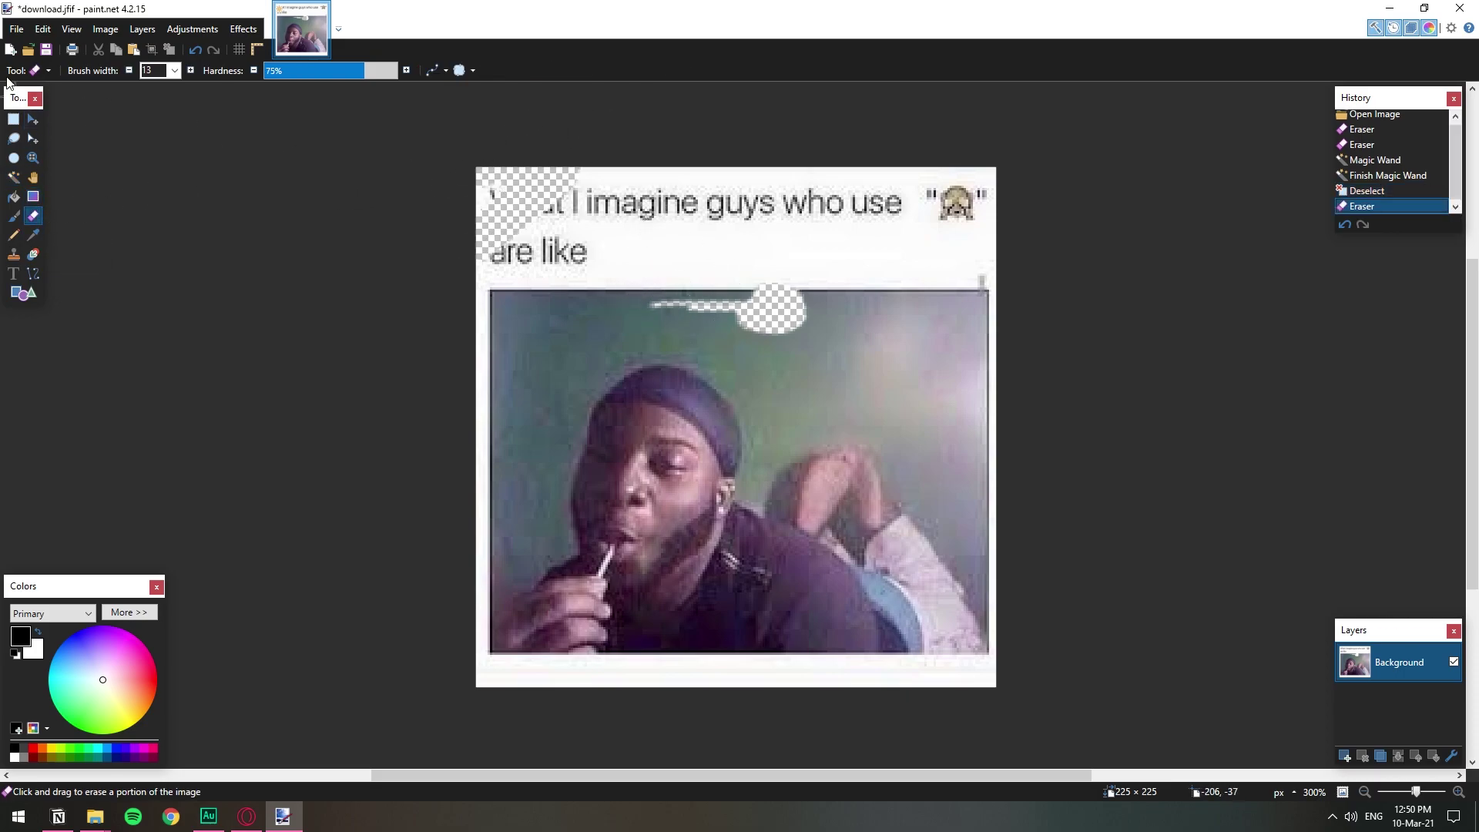
left_click(175, 71)
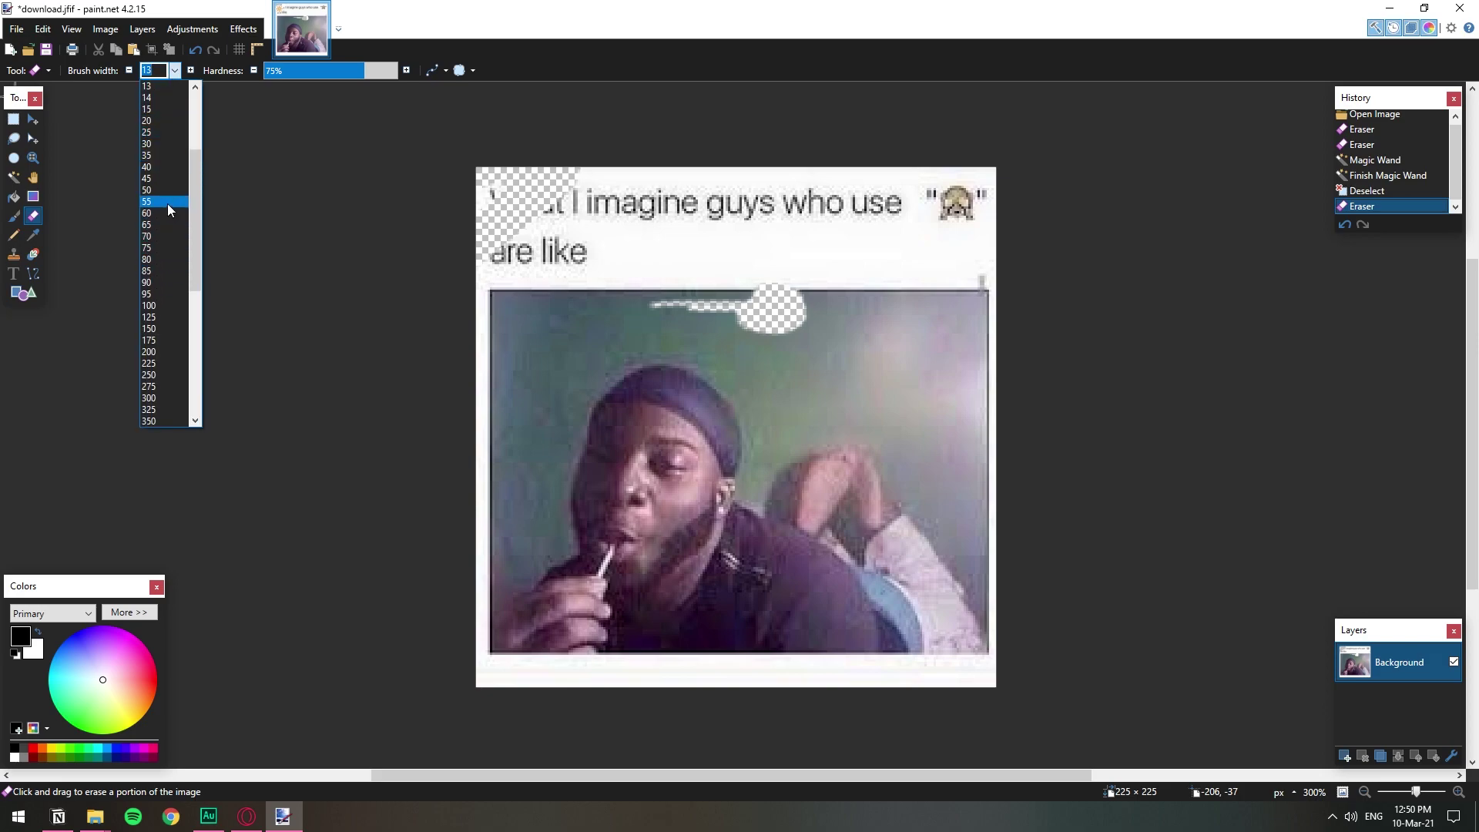
left_click(168, 201)
mouse_move(632, 231)
left_mouse_down()
mouse_move(534, 213)
mouse_move(597, 187)
mouse_move(553, 205)
mouse_move(868, 190)
mouse_move(788, 202)
mouse_move(810, 278)
mouse_move(836, 299)
left_mouse_up()
left_click(850, 426)
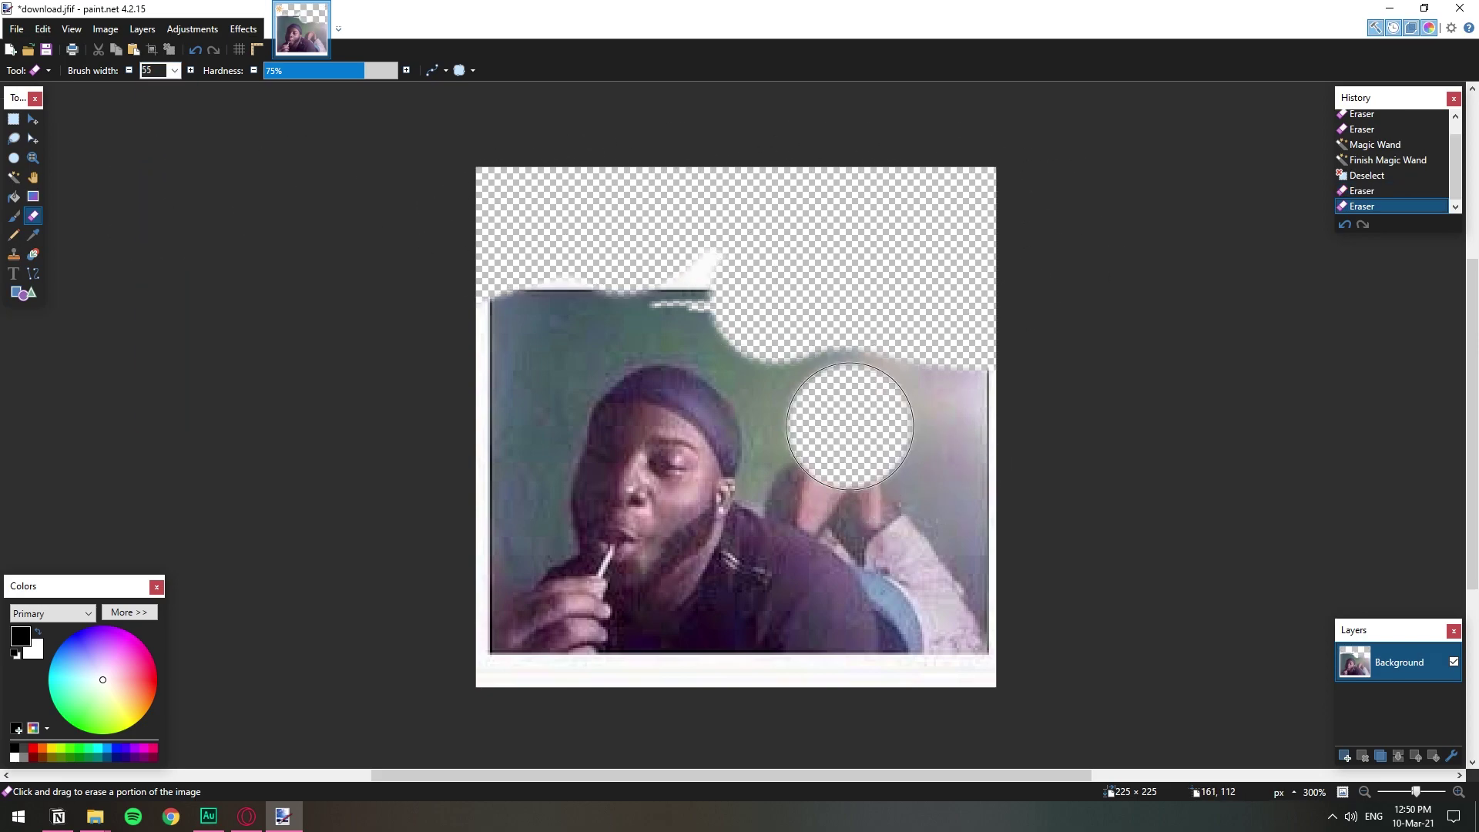
mouse_move(850, 426)
left_mouse_down()
mouse_move(963, 514)
mouse_move(1000, 604)
mouse_move(835, 760)
left_mouse_up()
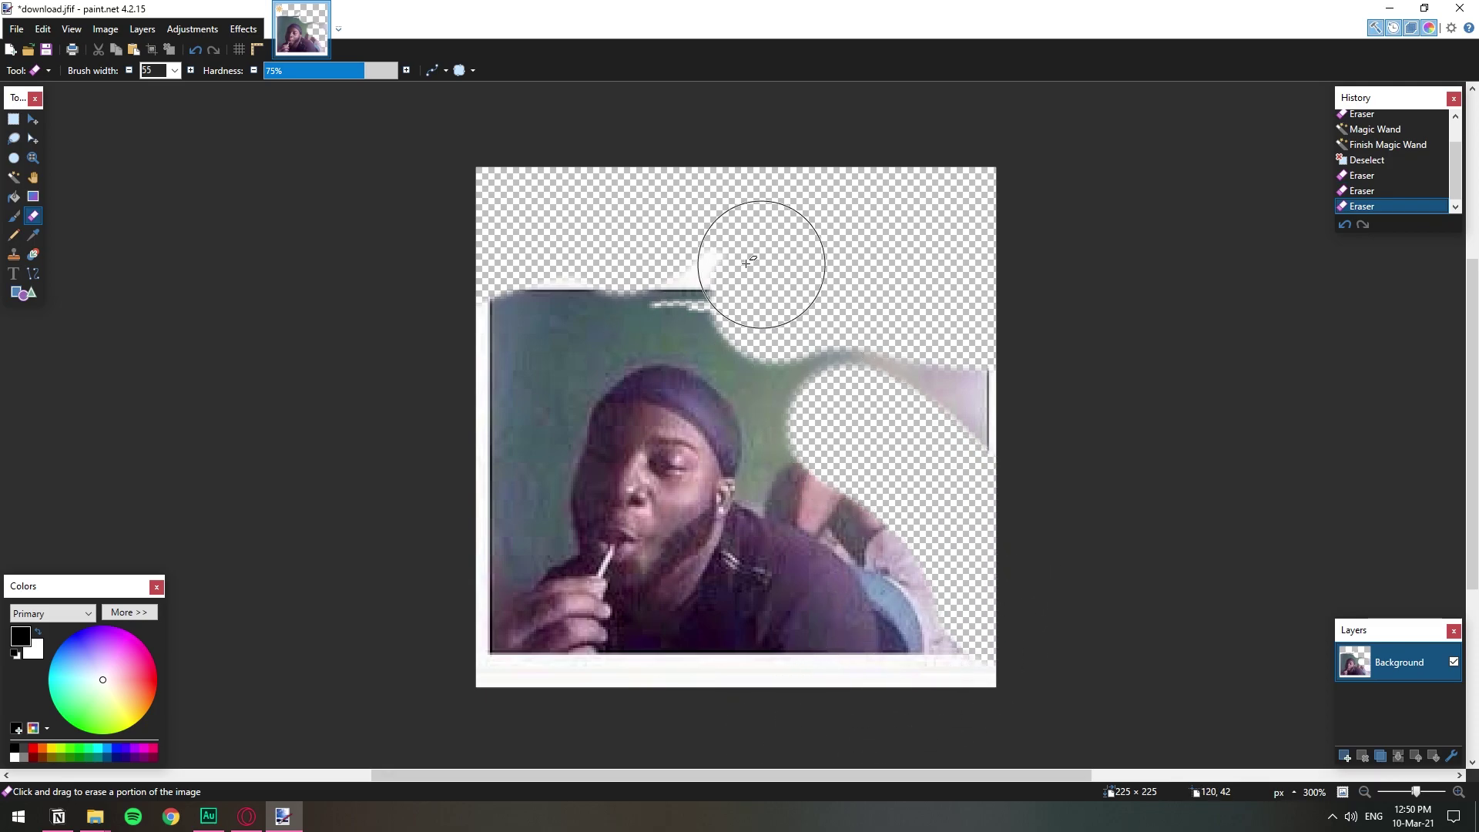
left_click(20, 119)
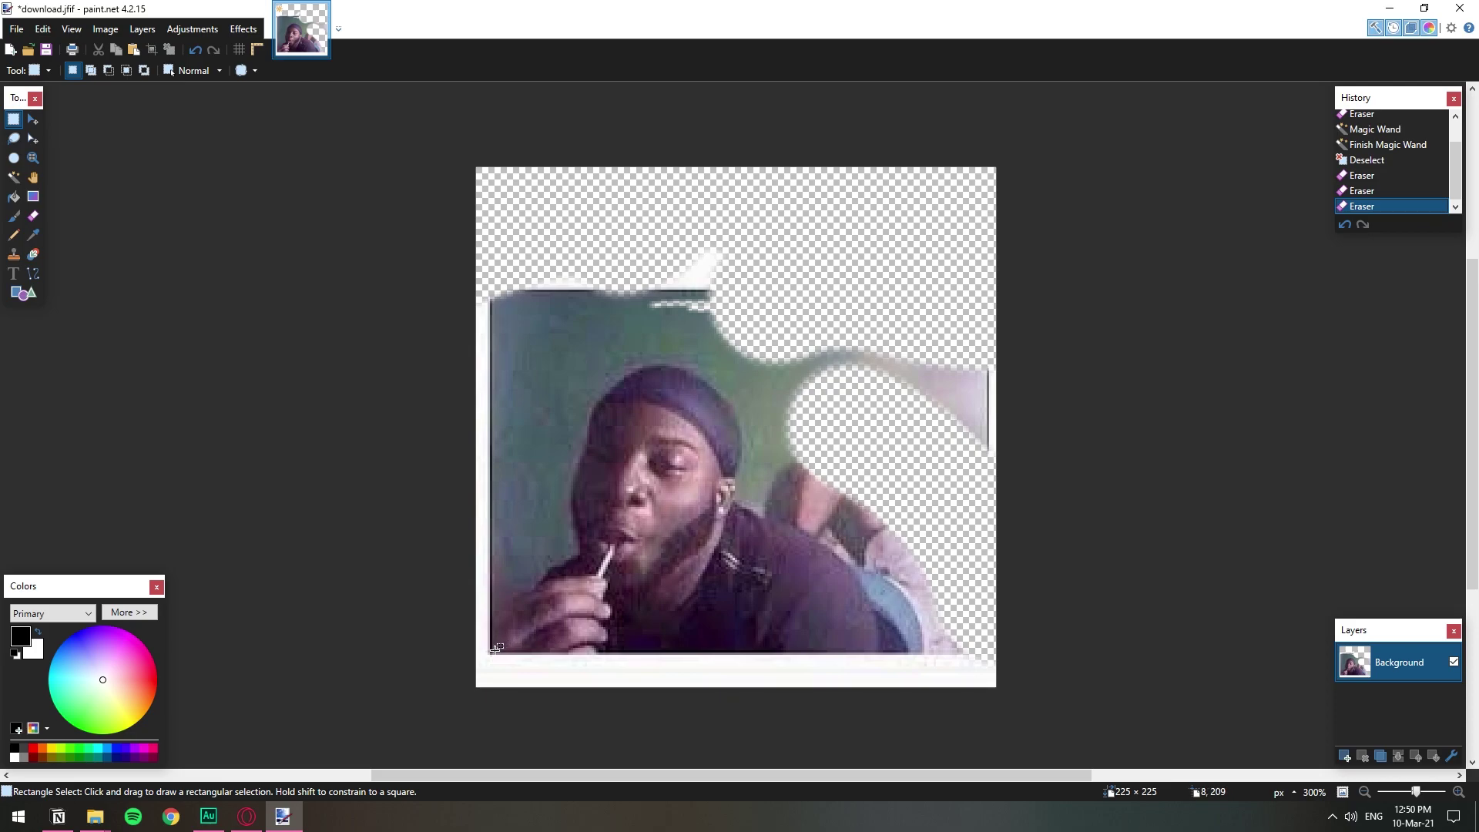
- Cut a rectangle around the man and erase everything left outside it
left_click_drag(495, 649, 894, 345)
left_click(43, 29)
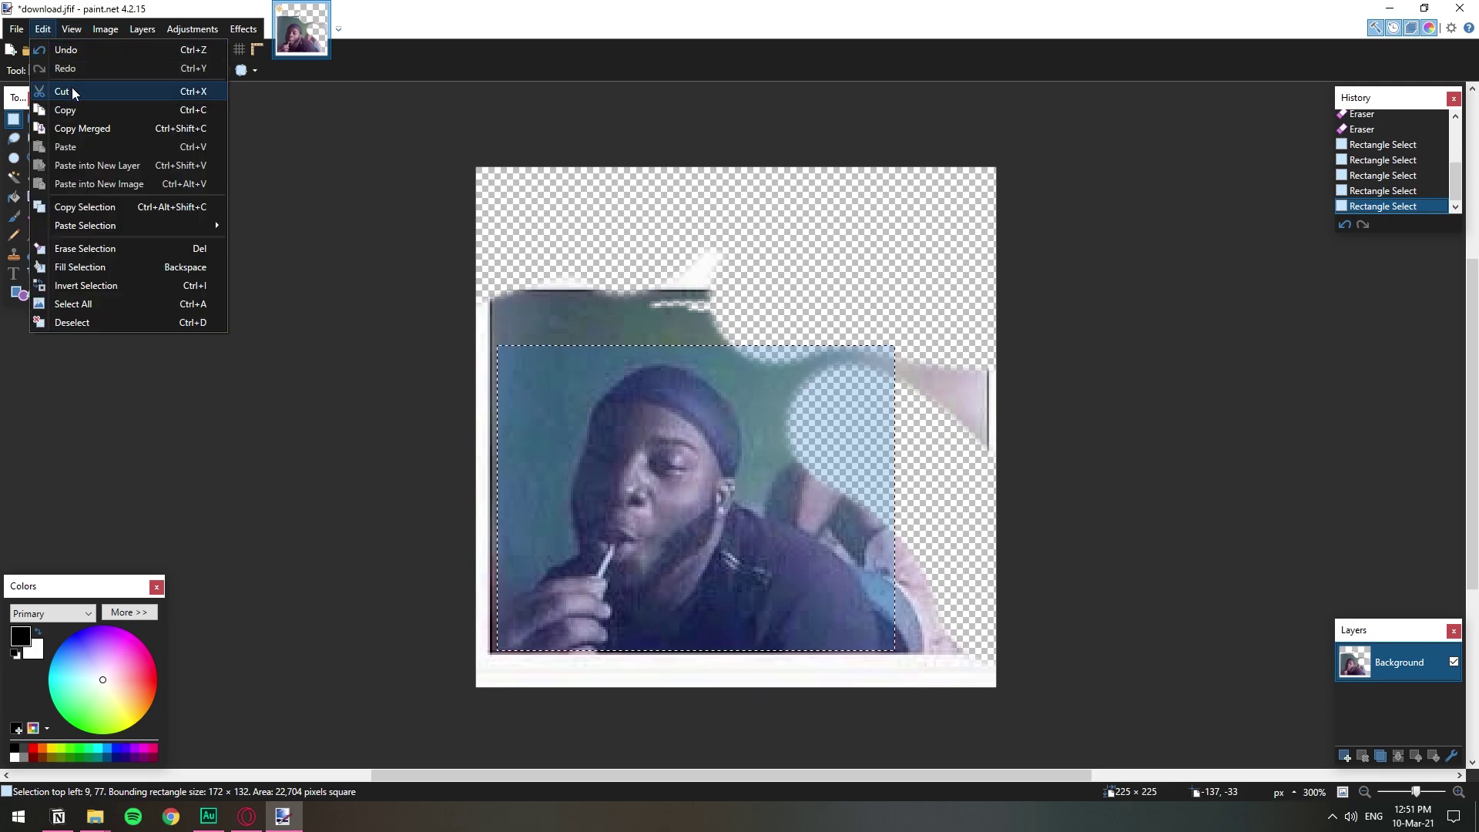
left_click(73, 91)
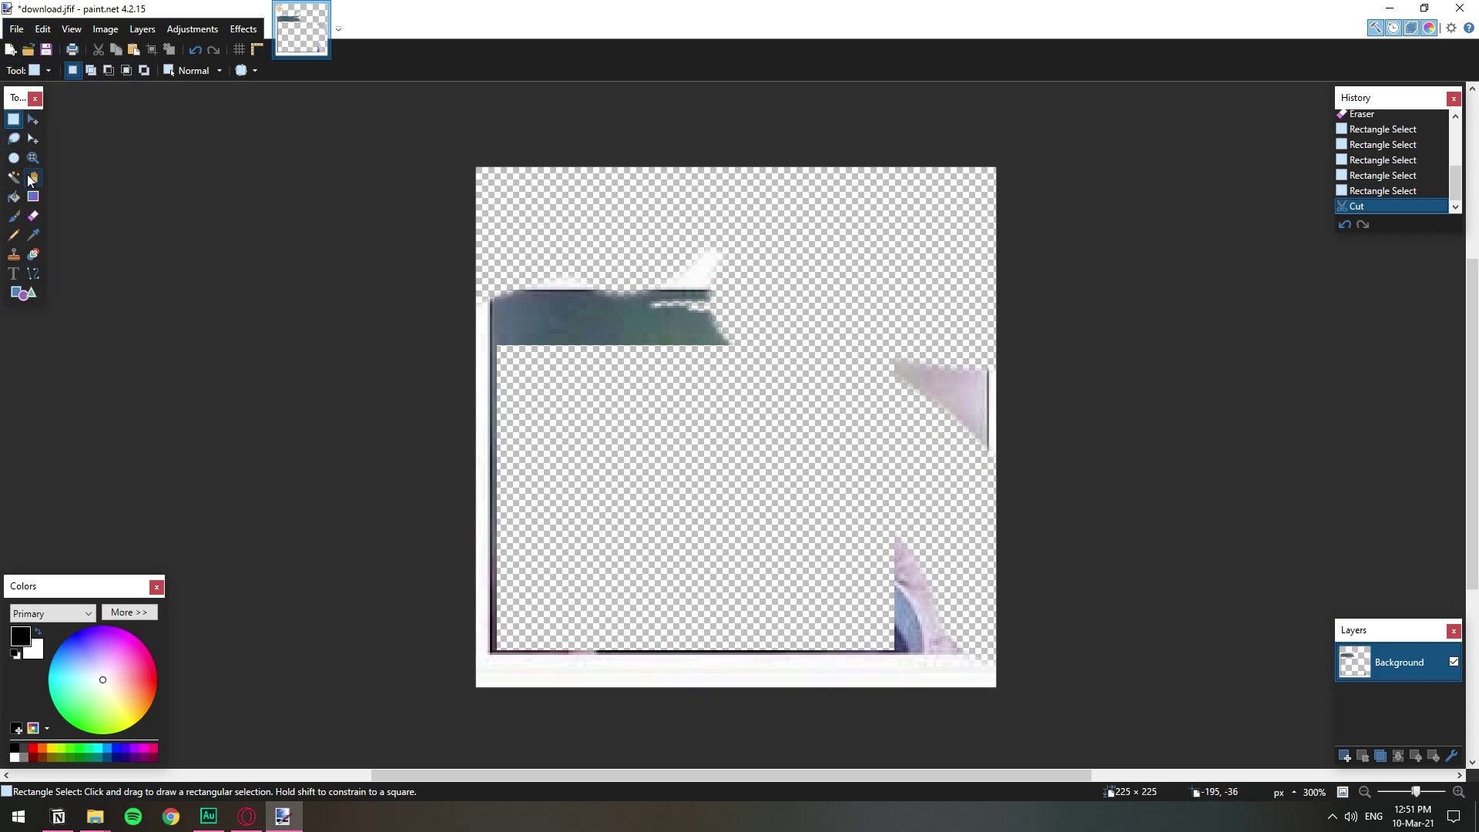
left_click(33, 217)
mouse_move(469, 225)
left_mouse_down()
mouse_move(677, 297)
mouse_move(554, 194)
mouse_move(1121, 685)
mouse_move(321, 562)
mouse_move(466, 386)
mouse_move(786, 662)
mouse_move(839, 643)
mouse_move(627, 670)
mouse_move(155, 82)
left_mouse_up()
- Paste the cut rectangle back onto the cleared canvas and deselect it
left_click(42, 28)
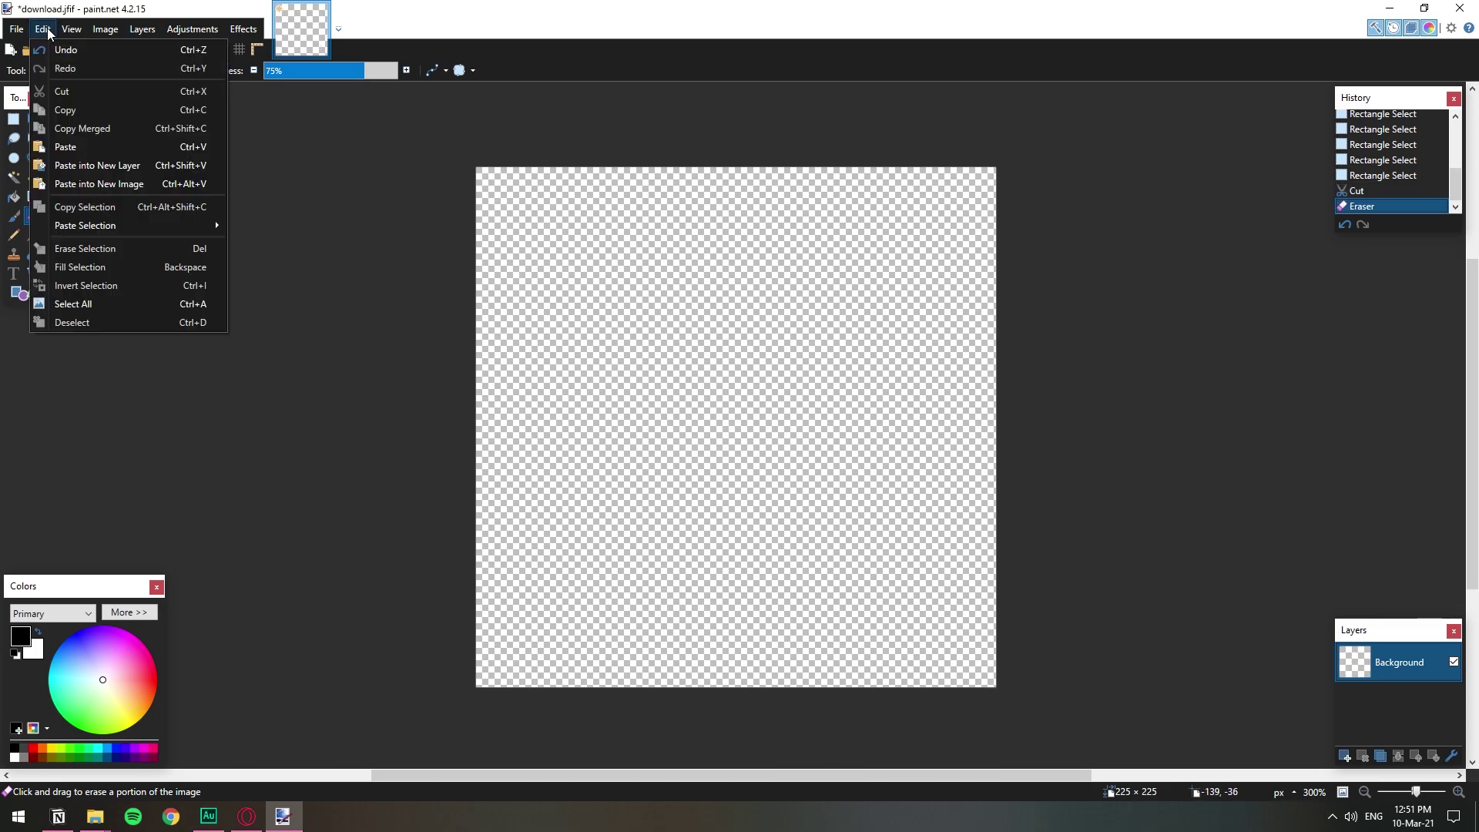
left_click(65, 147)
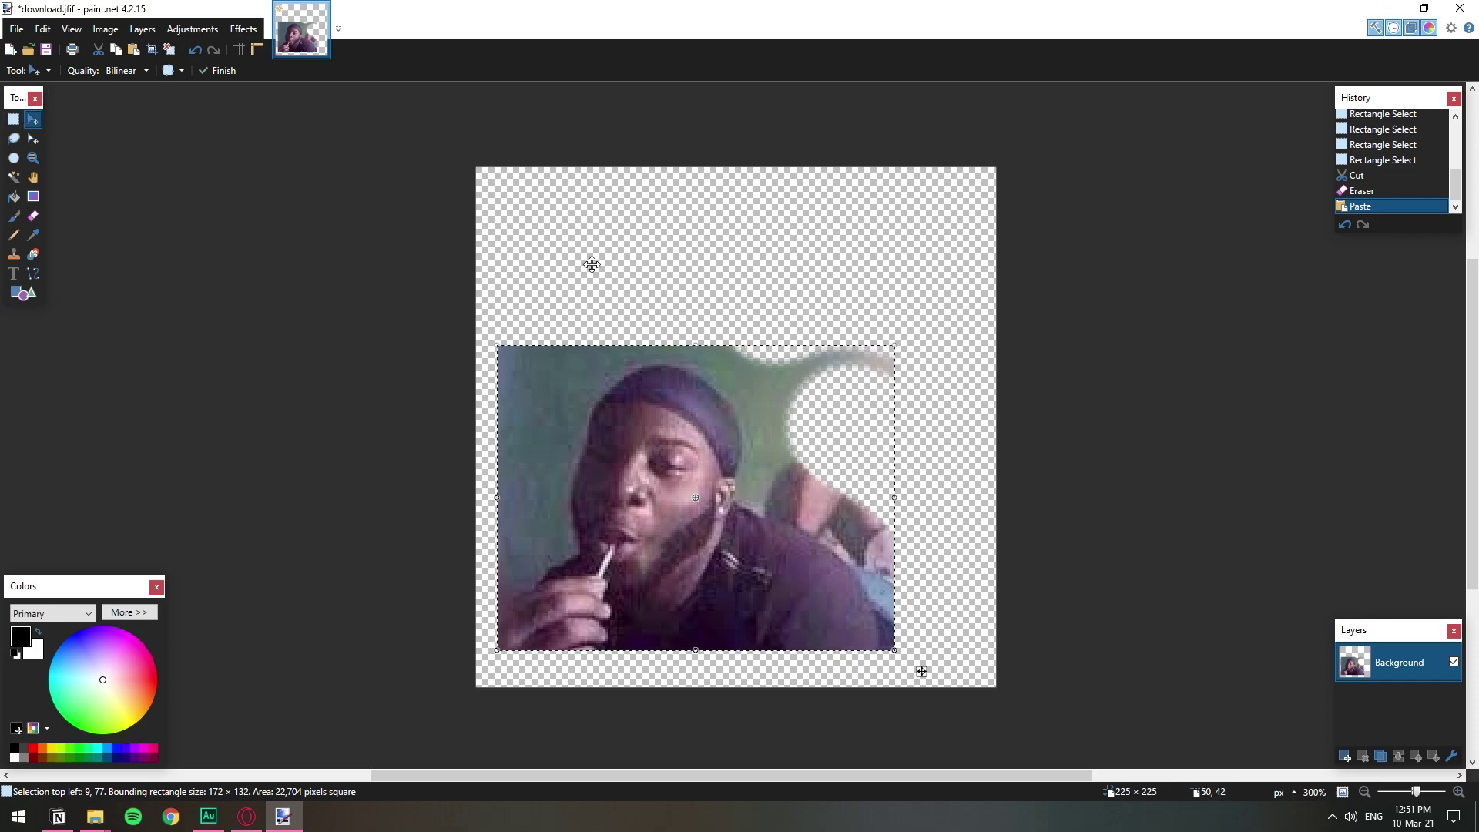
key("ctrl+d")
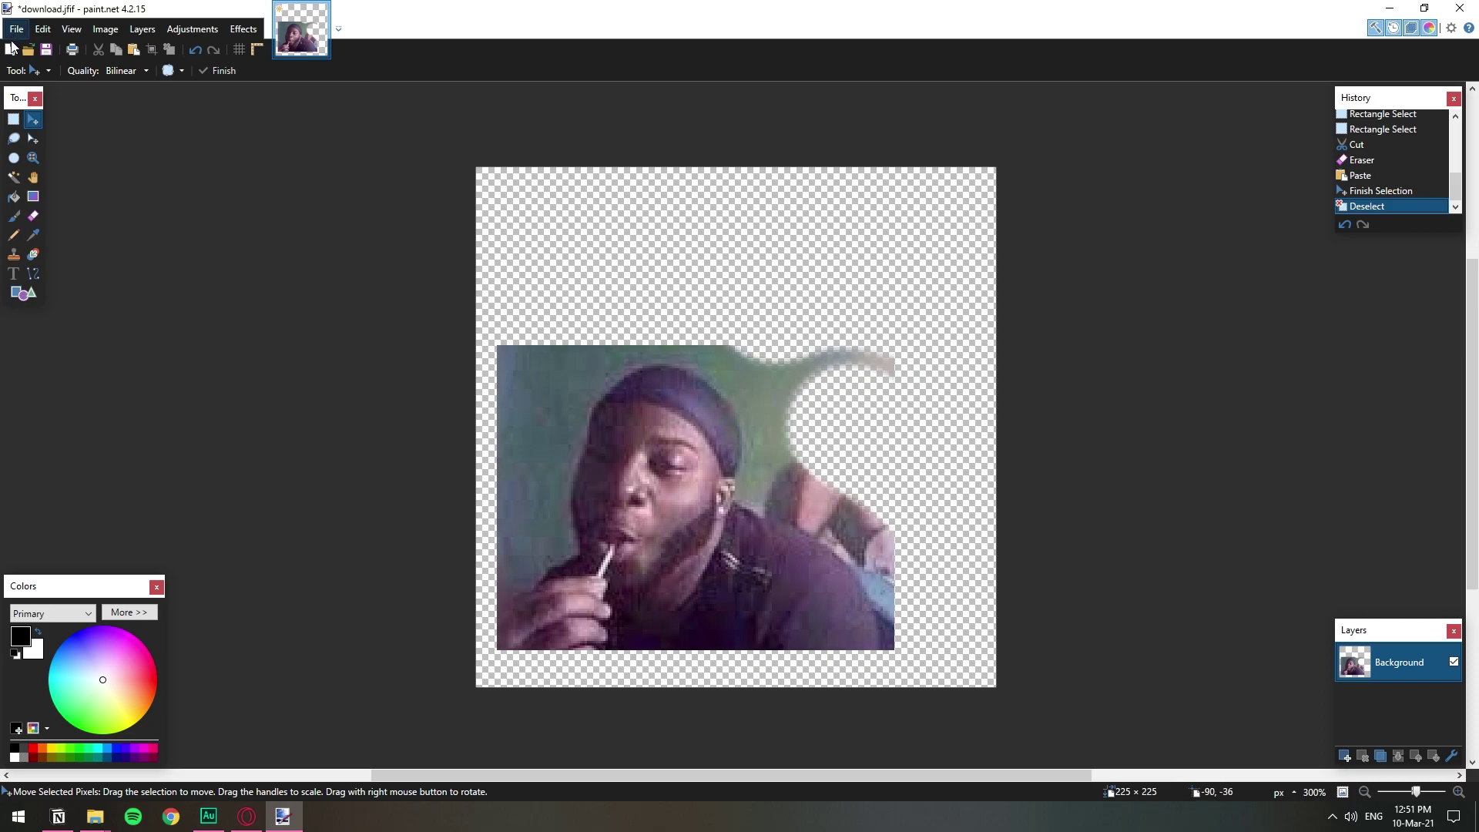
- Select all, then enlarge and shift the pasted photo, undoing the failed stretches
key("ctrl+a")
left_click_drag(628, 481, 673, 426)
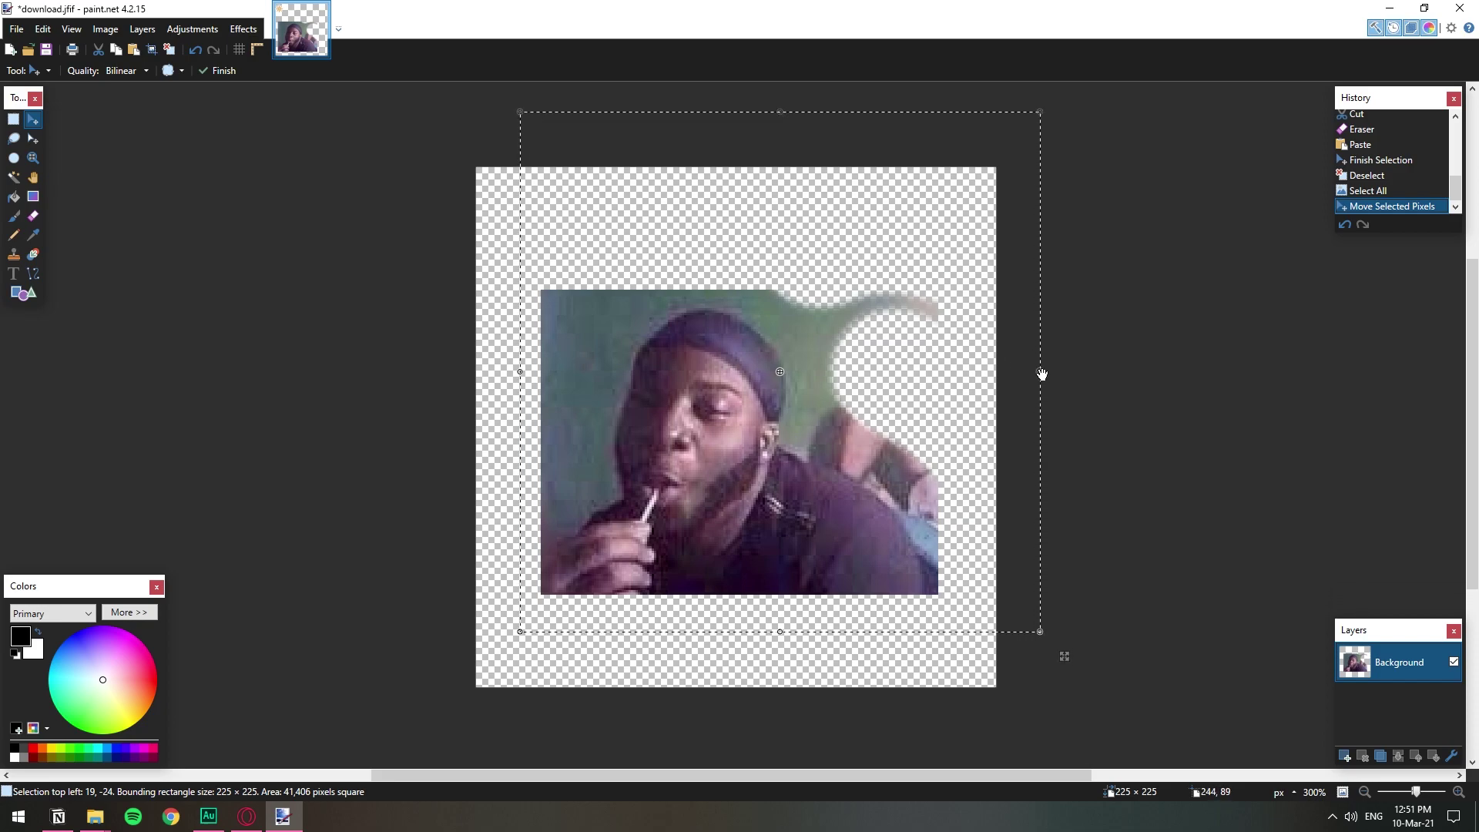
left_click_drag(1047, 371, 1086, 370)
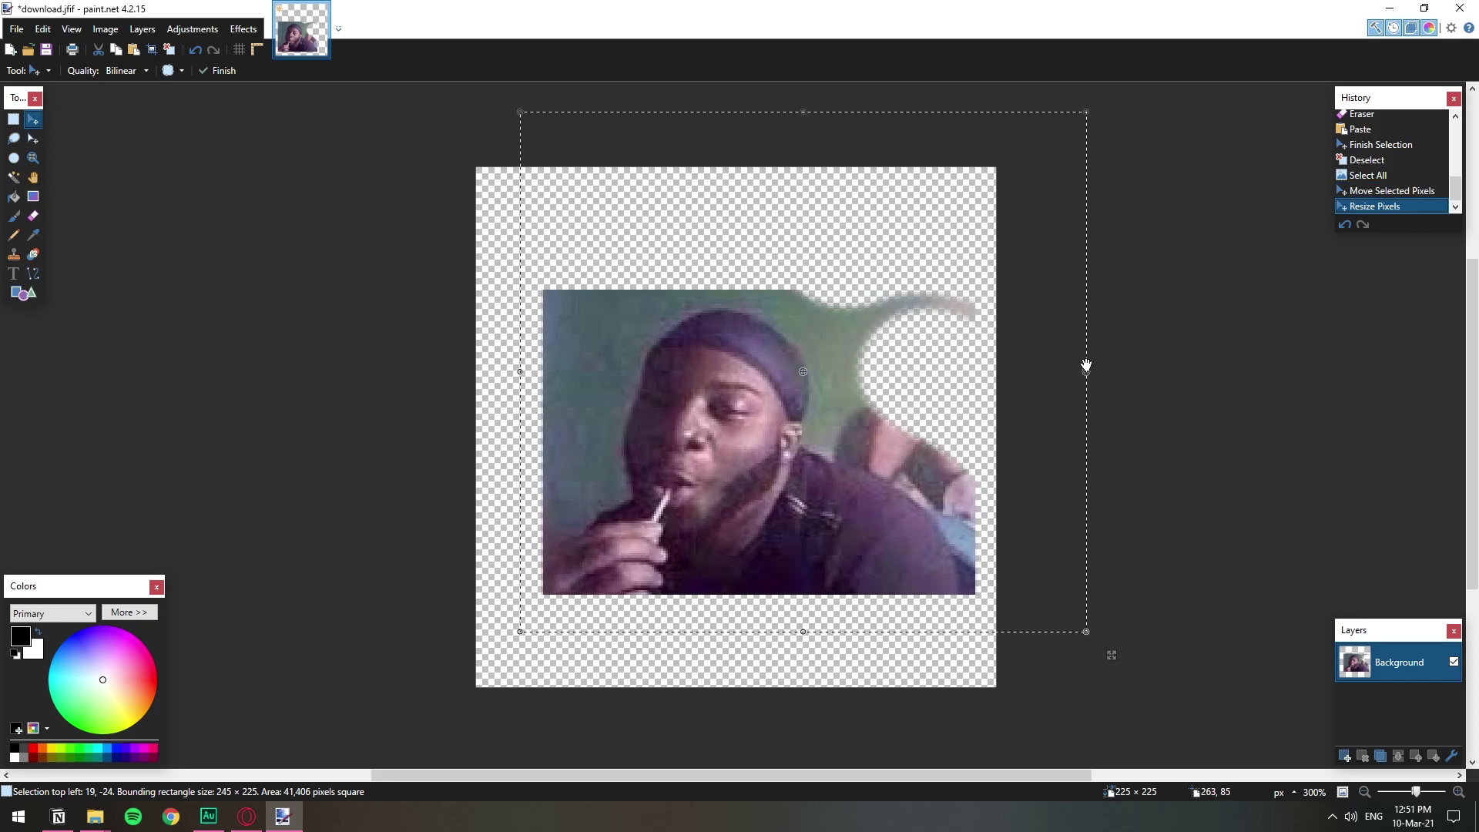
key("ctrl+z")
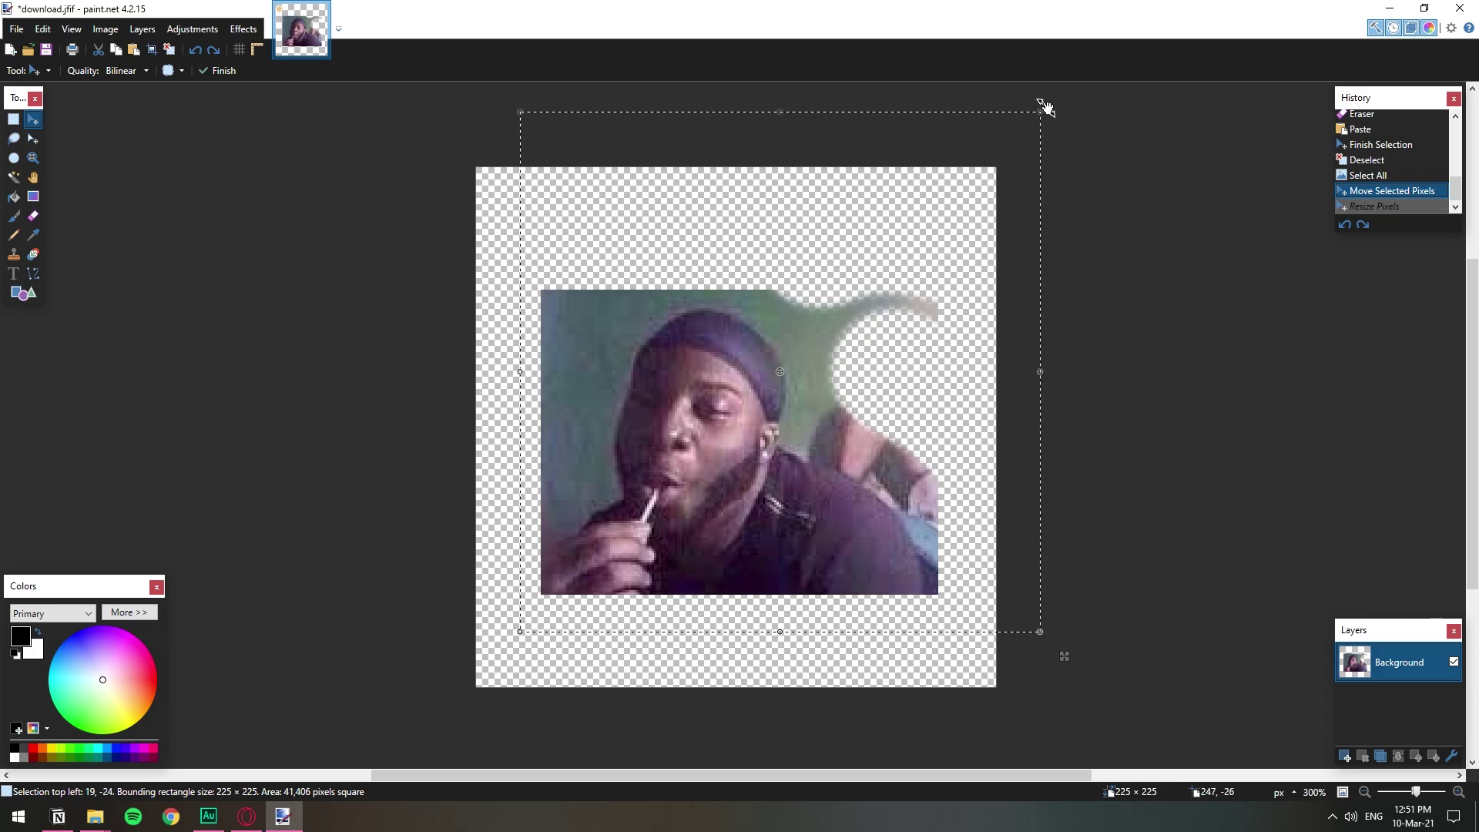
left_click_drag(1041, 112, 1084, 69)
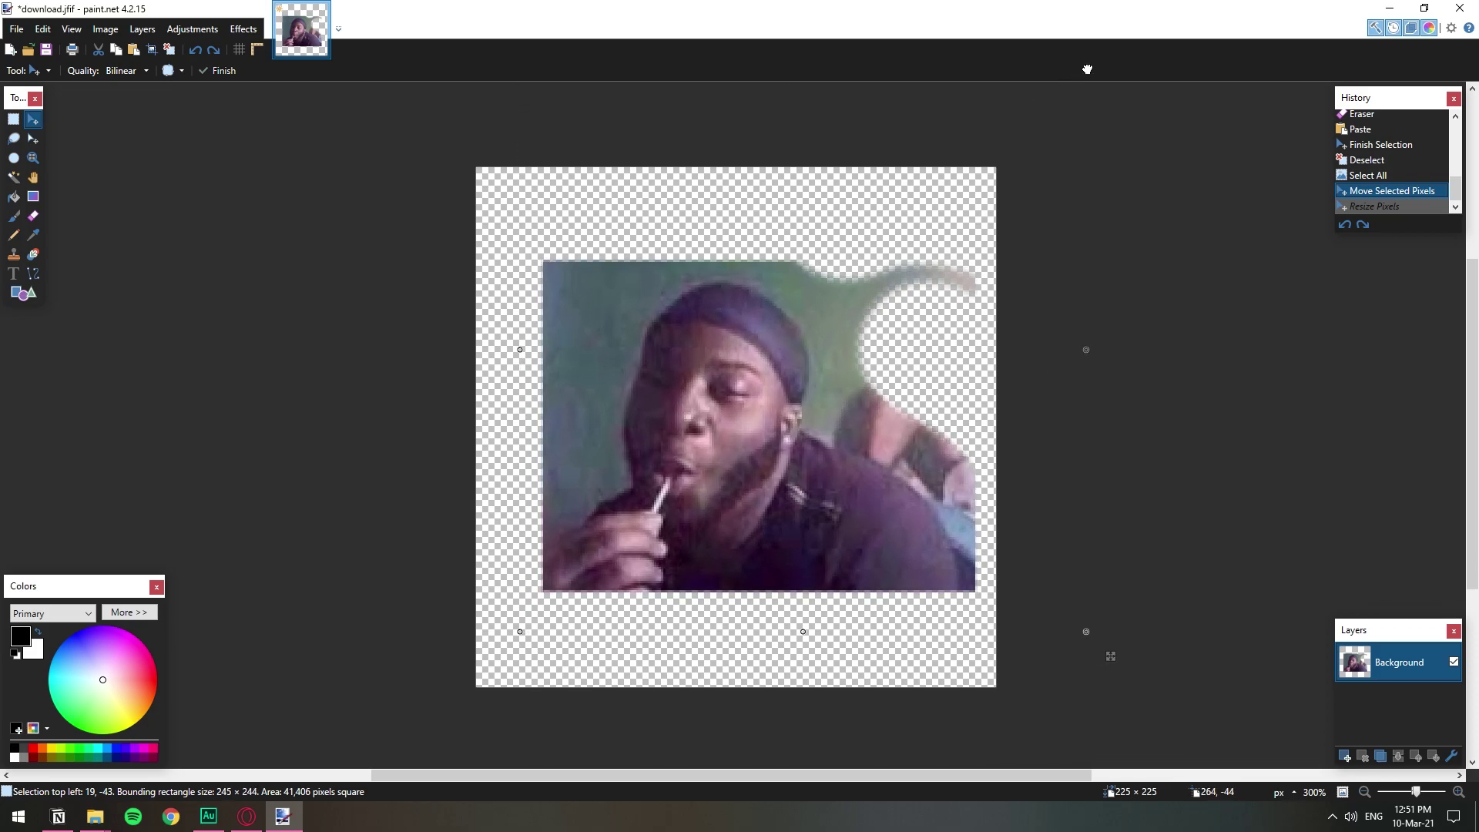
key("ctrl+z")
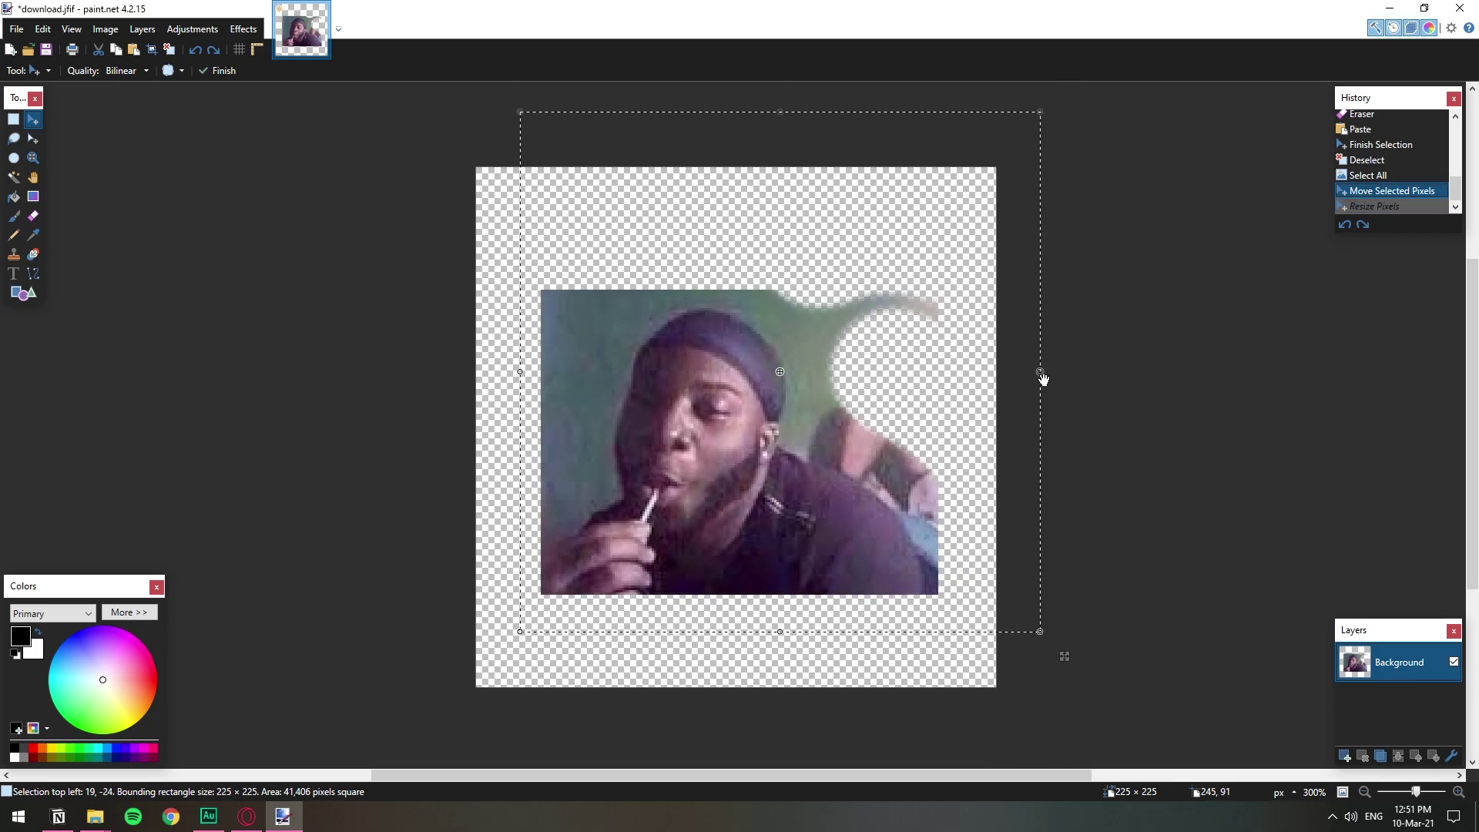
left_click_drag(1040, 108, 1156, 16)
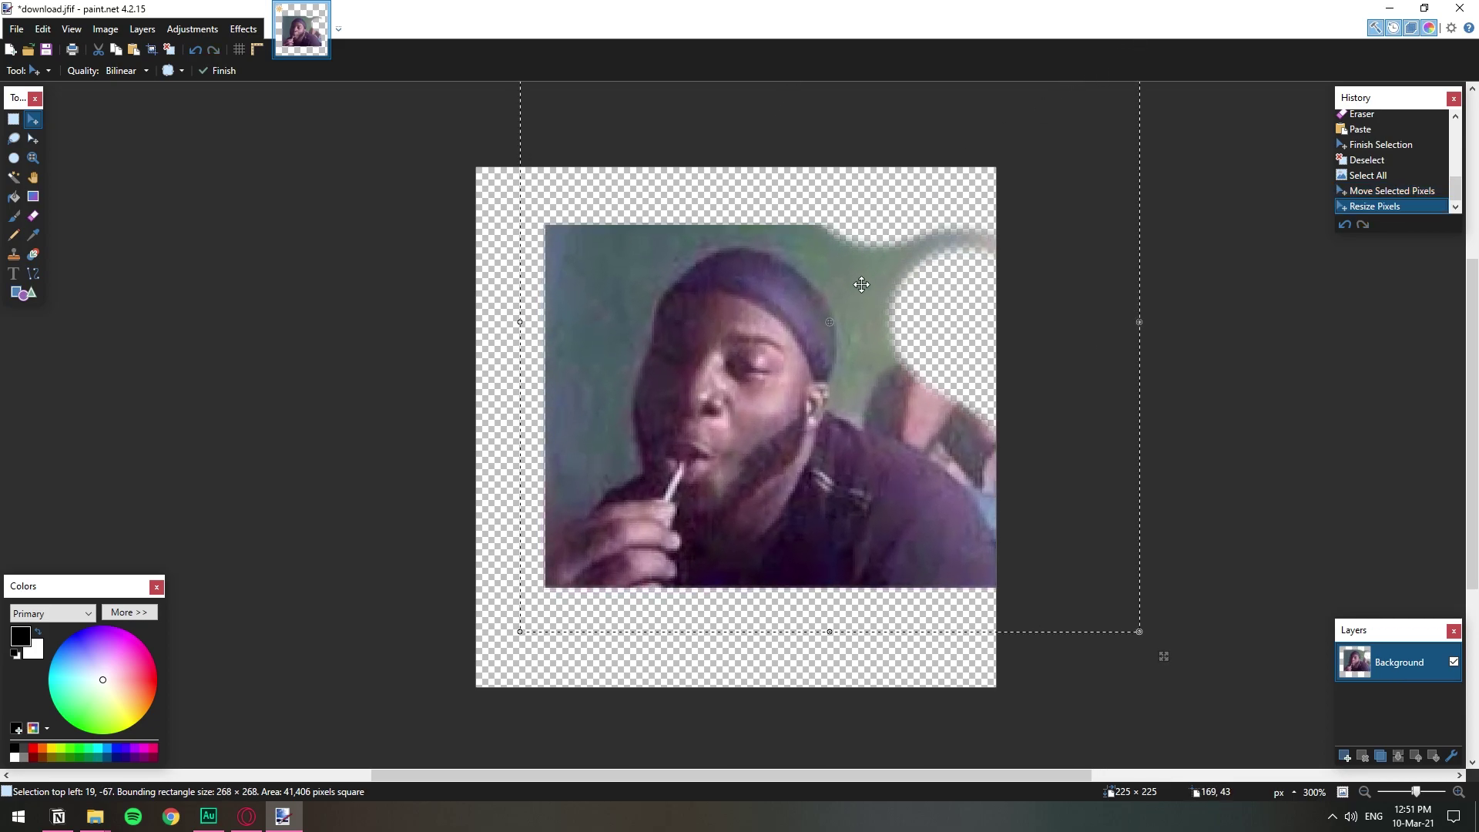
left_click_drag(848, 312, 795, 386)
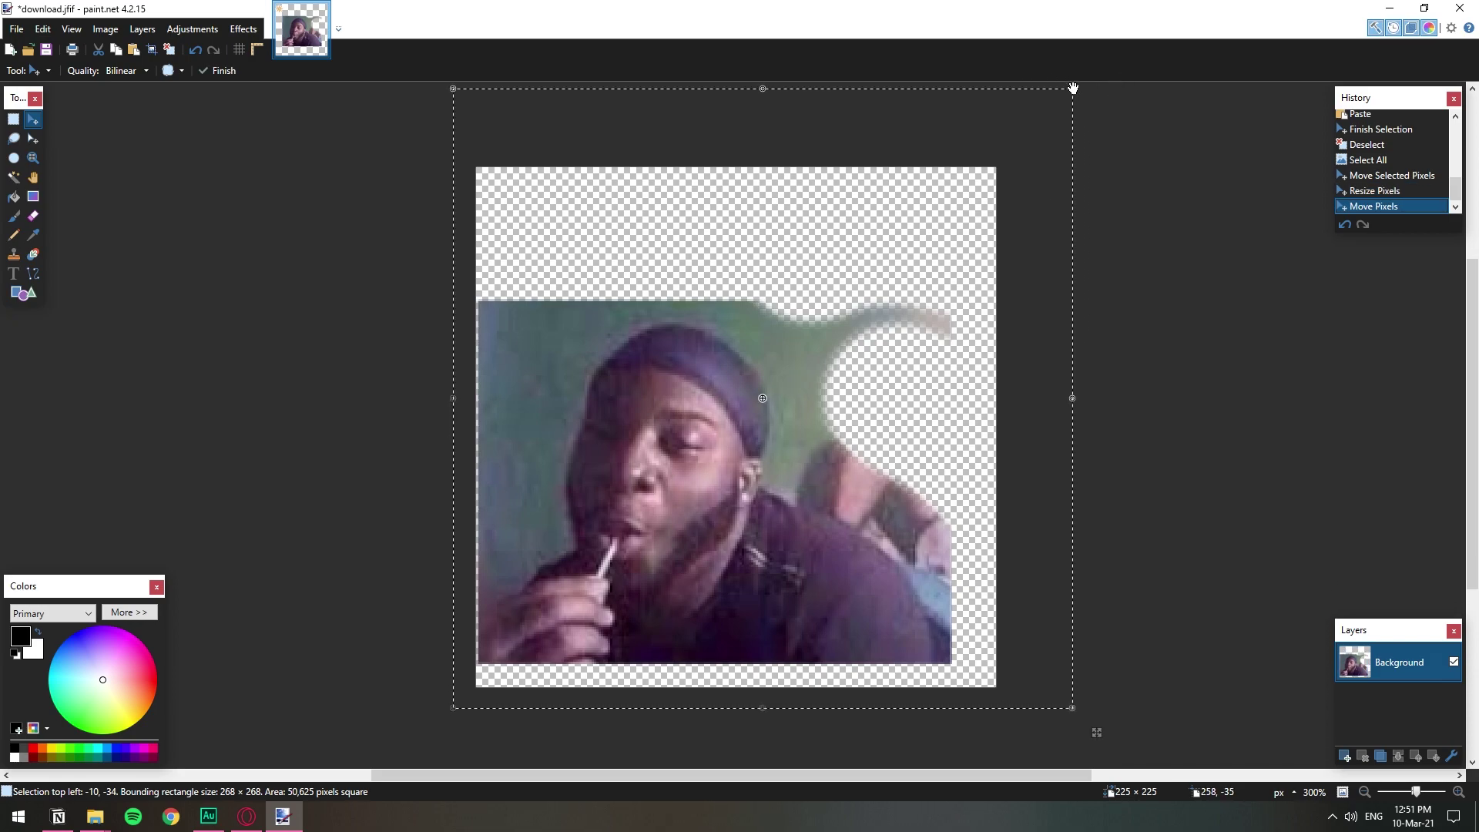
- Resize the photo to about 282 pixels square, nudge it into place and deselect
left_click_drag(1073, 89, 1053, 306)
key("ctrl+z")
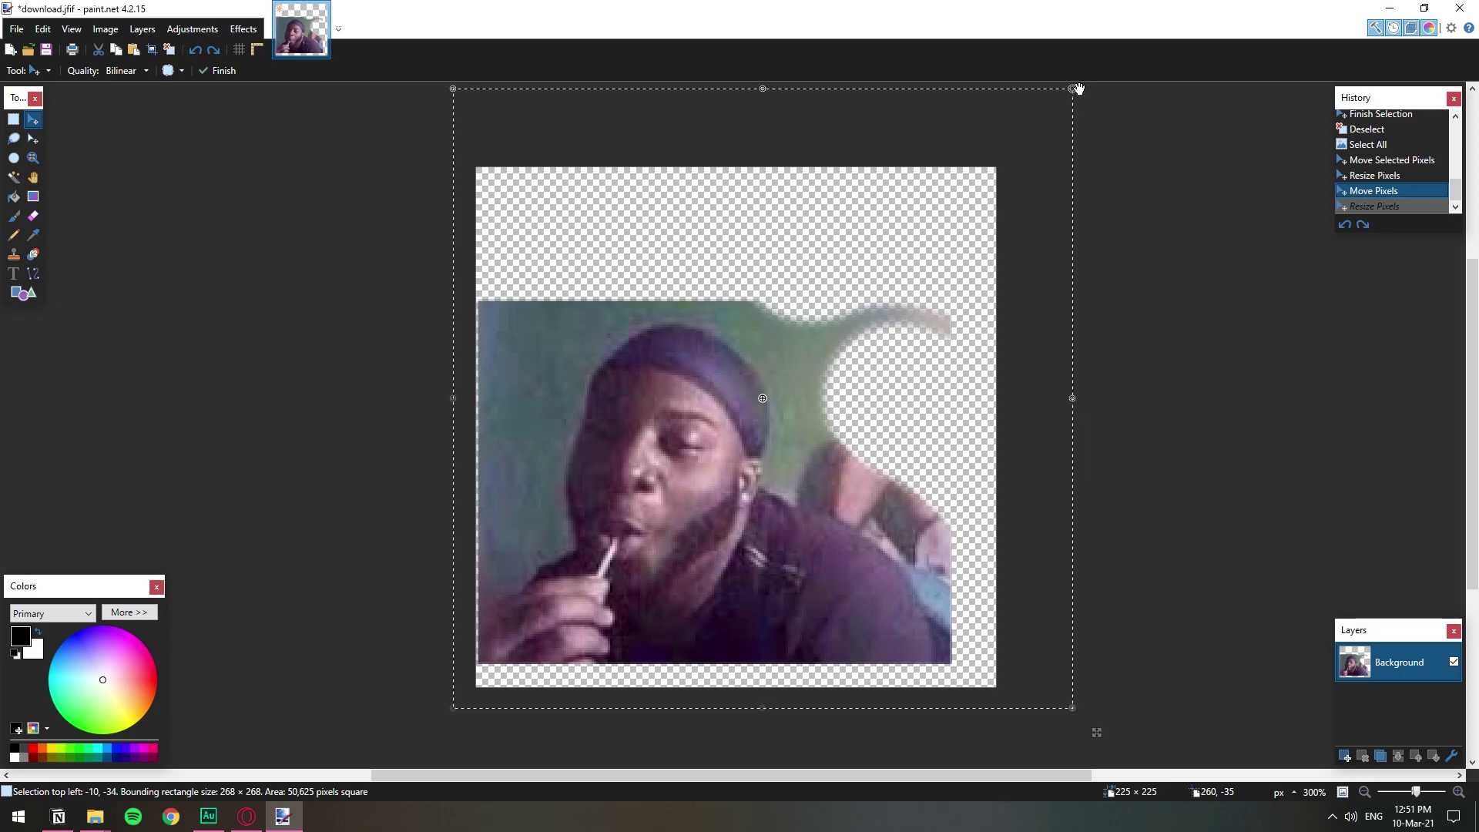
left_click_drag(1073, 89, 1182, 32)
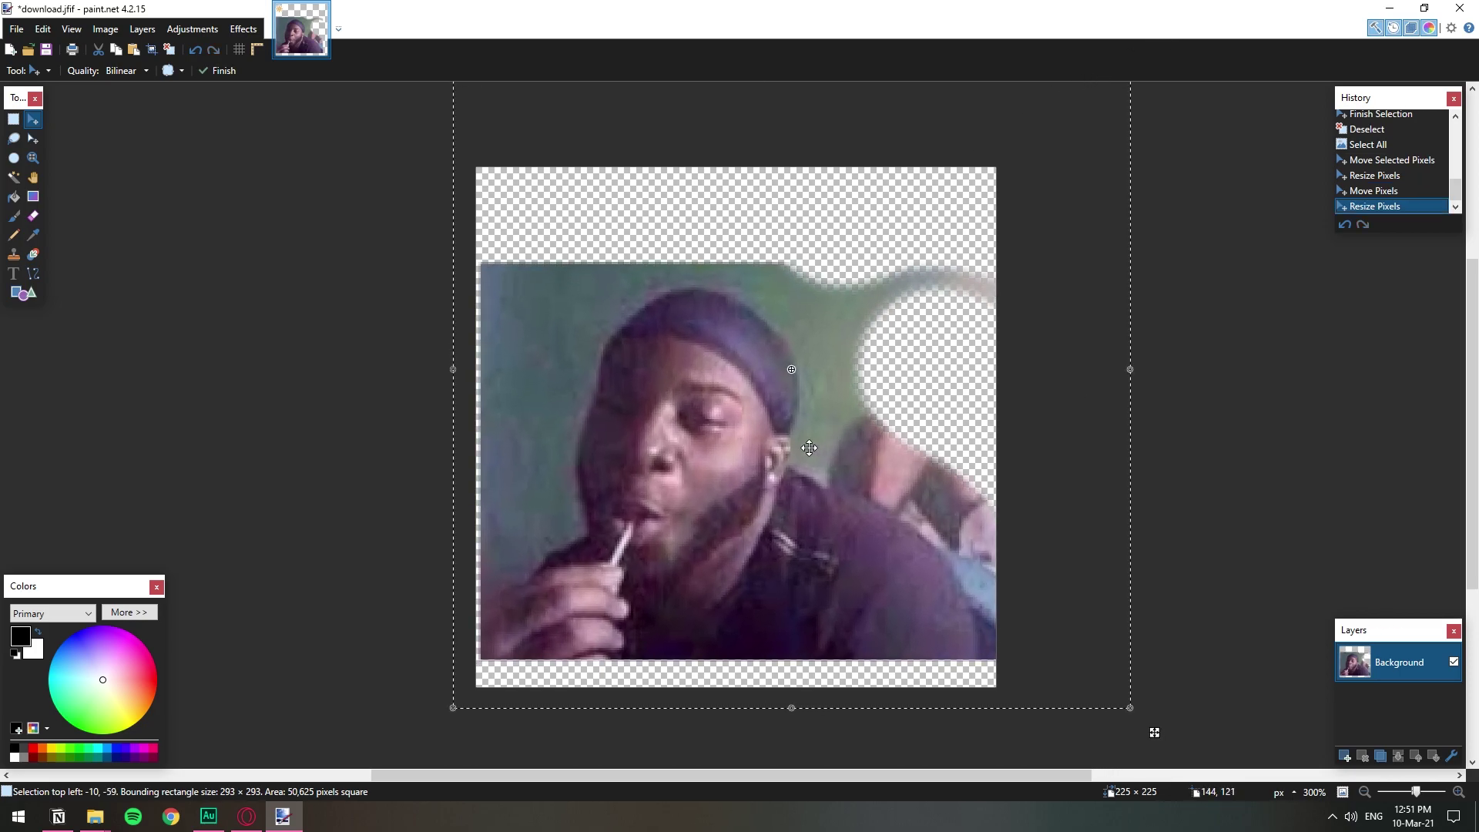
mouse_move(762, 467)
left_mouse_down()
mouse_move(752, 456)
mouse_move(769, 442)
left_mouse_up()
key("ctrl+d")
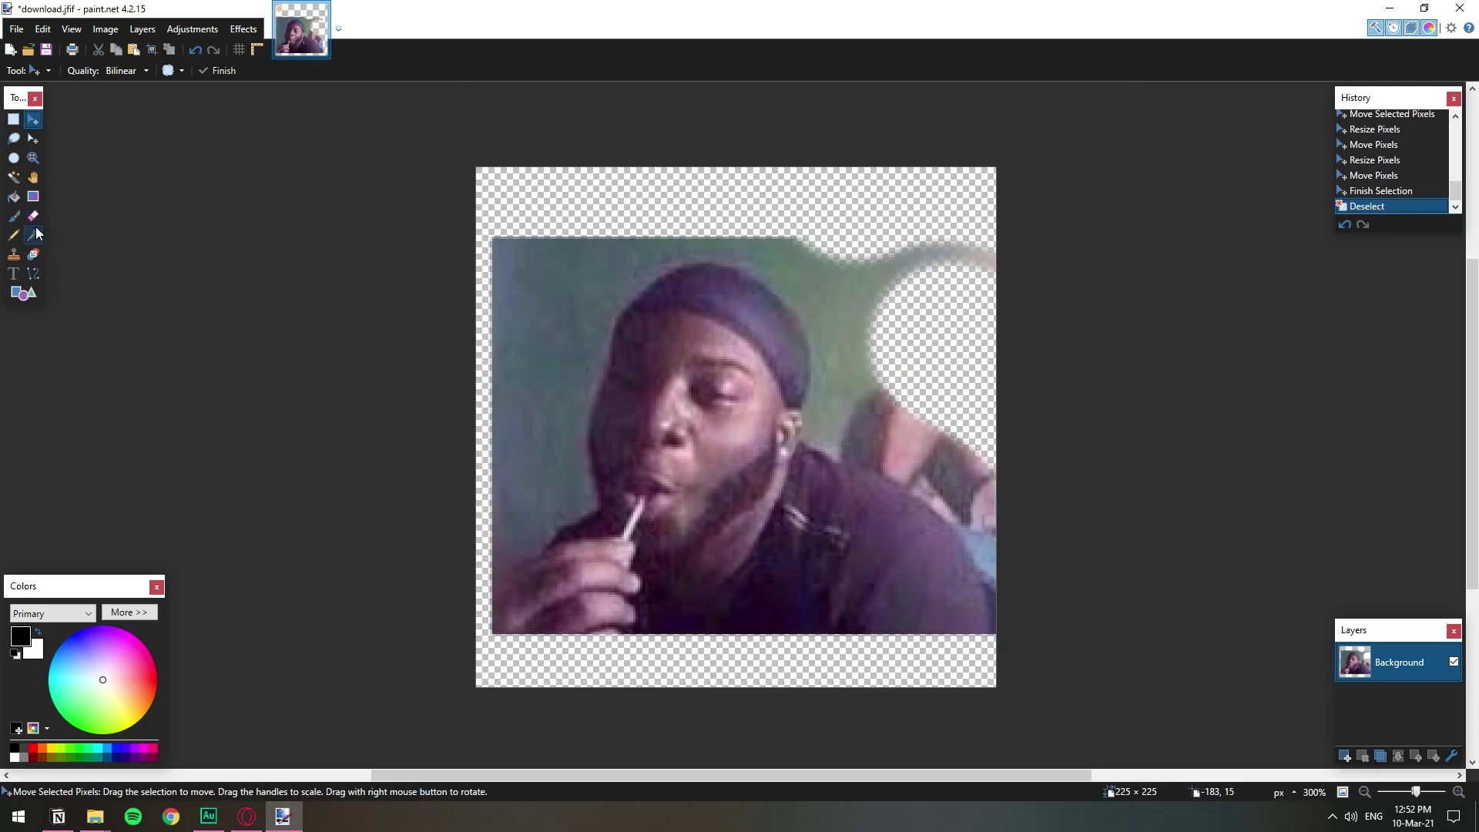
- Erase the large green areas at the top-left and top-right around the man
left_click(33, 217)
mouse_move(535, 205)
left_mouse_down()
mouse_move(540, 246)
mouse_move(508, 306)
mouse_move(479, 429)
left_mouse_up()
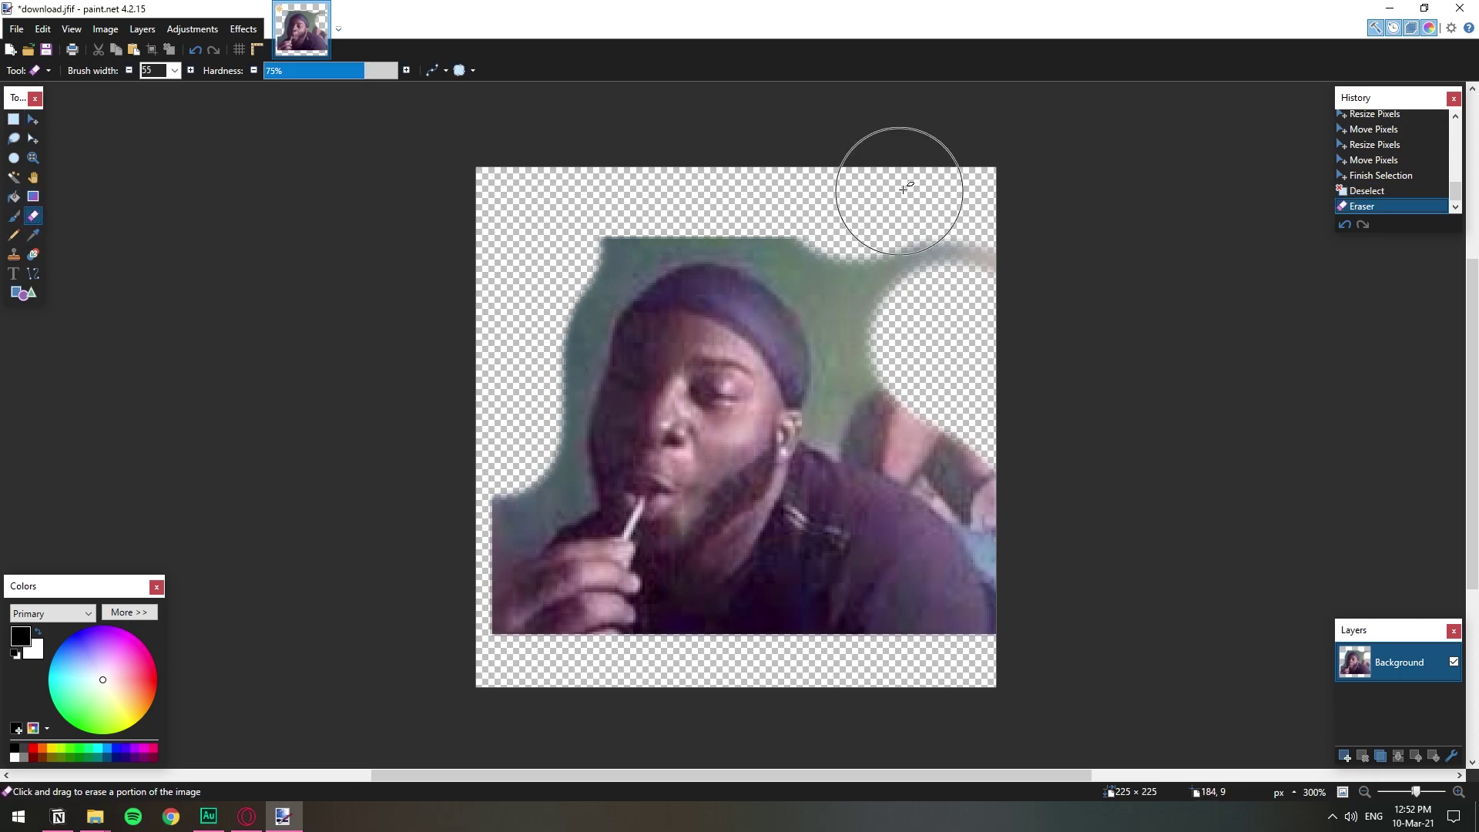
mouse_move(898, 182)
left_mouse_down()
mouse_move(919, 244)
mouse_move(969, 278)
mouse_move(936, 277)
mouse_move(918, 335)
mouse_move(930, 410)
mouse_move(1014, 463)
left_mouse_up()
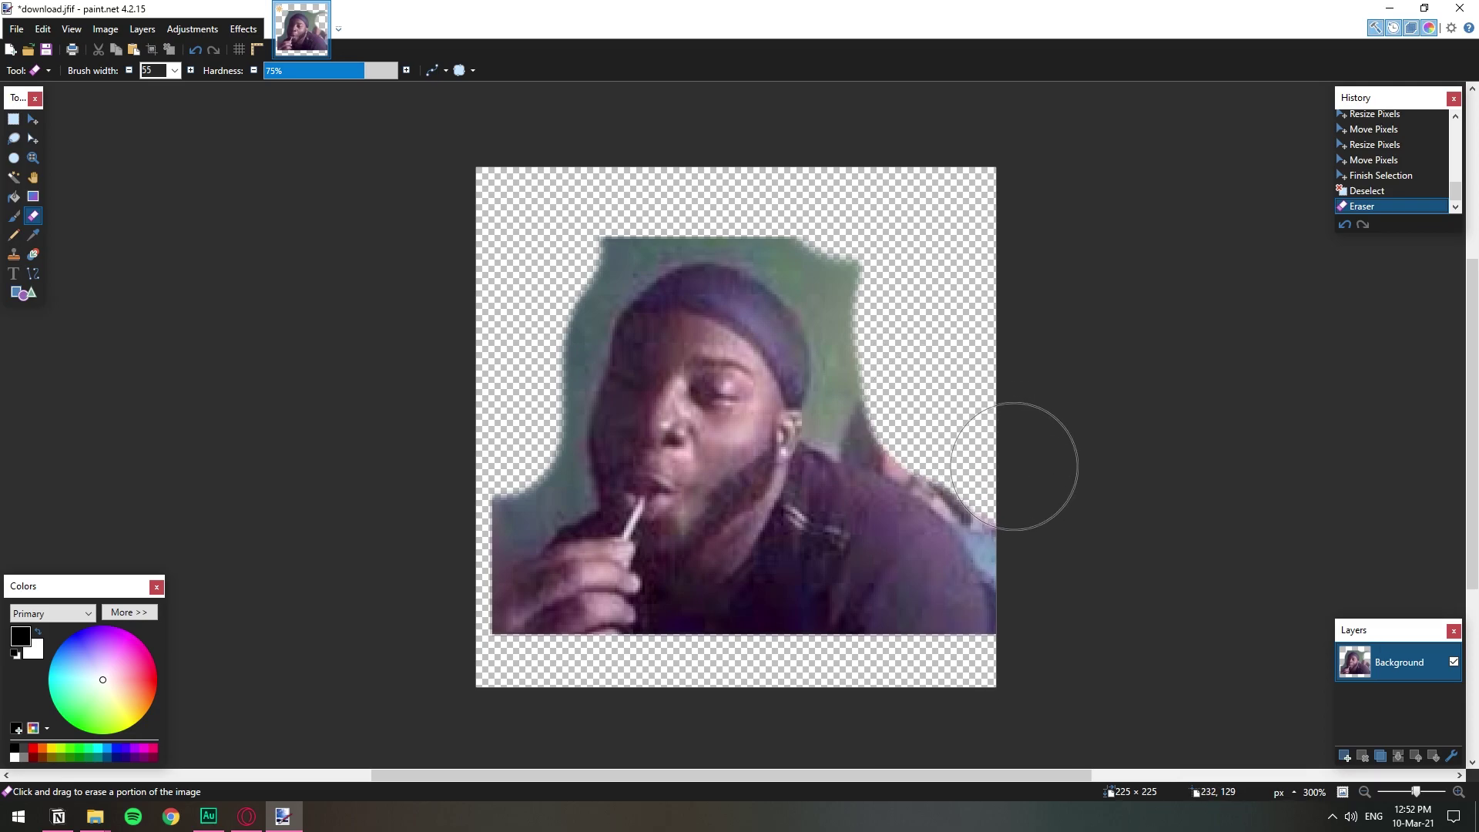
- Set eraser width 15 and hardness about 58%, then clear green along the top-left edges
left_click(175, 70)
left_click(158, 108)
mouse_move(642, 239)
left_mouse_down()
mouse_move(611, 232)
mouse_move(531, 540)
mouse_move(581, 497)
mouse_move(593, 259)
left_mouse_up()
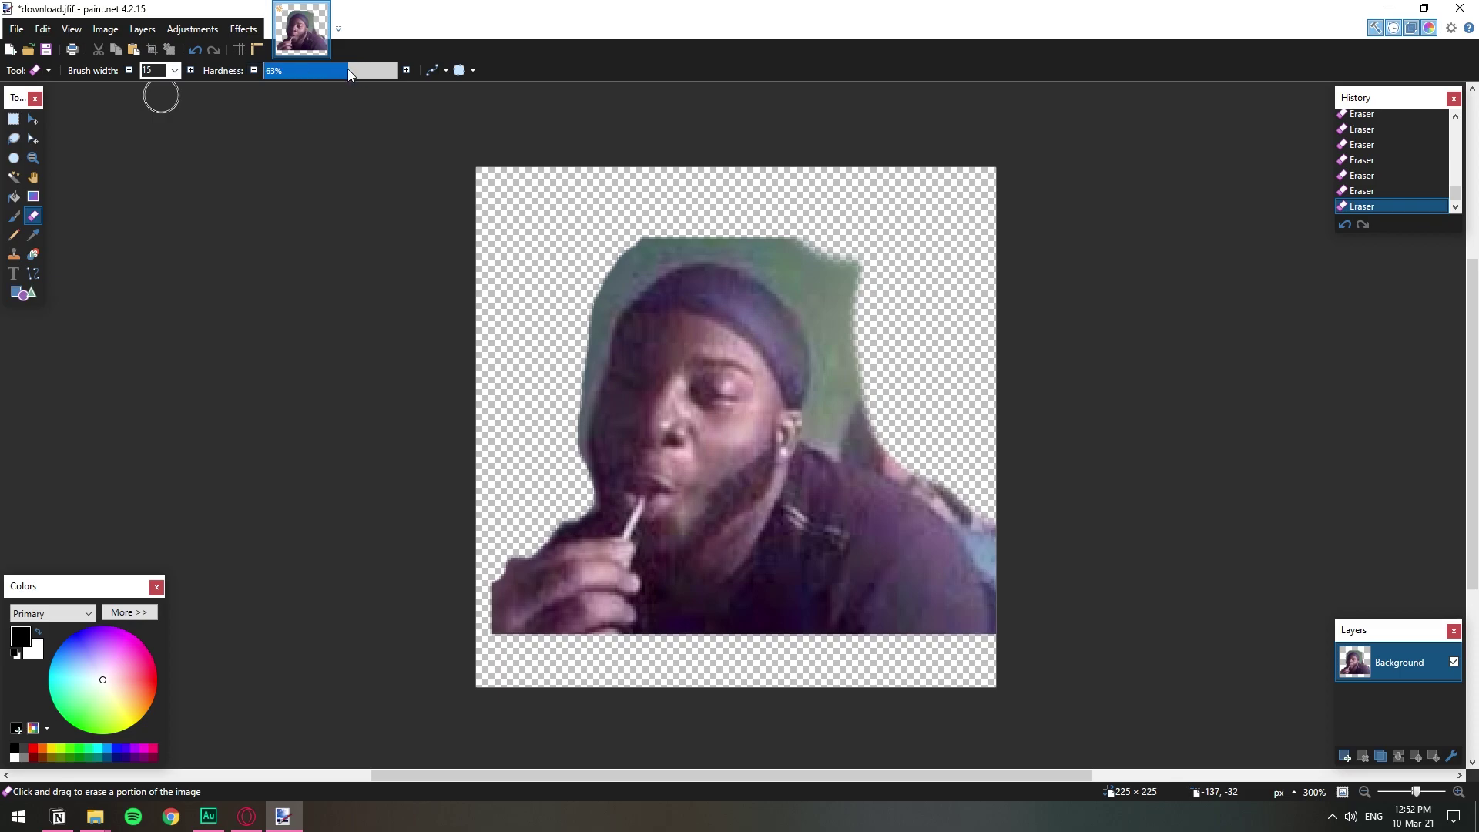
left_click_drag(349, 73, 342, 71)
left_click_drag(611, 257, 587, 327)
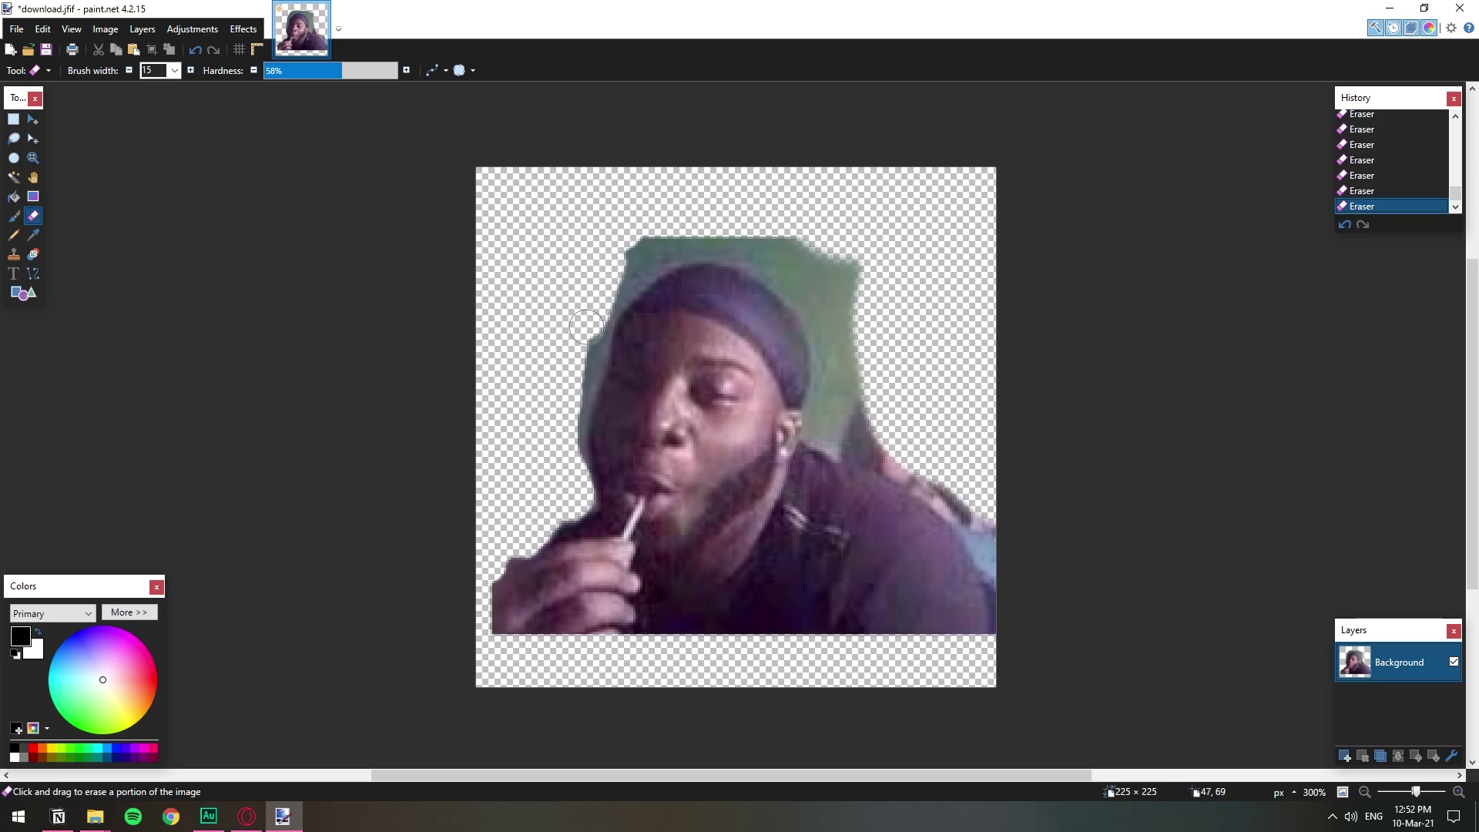
scroll(327, 77, "down", 10)
left_click_drag(826, 278, 820, 286)
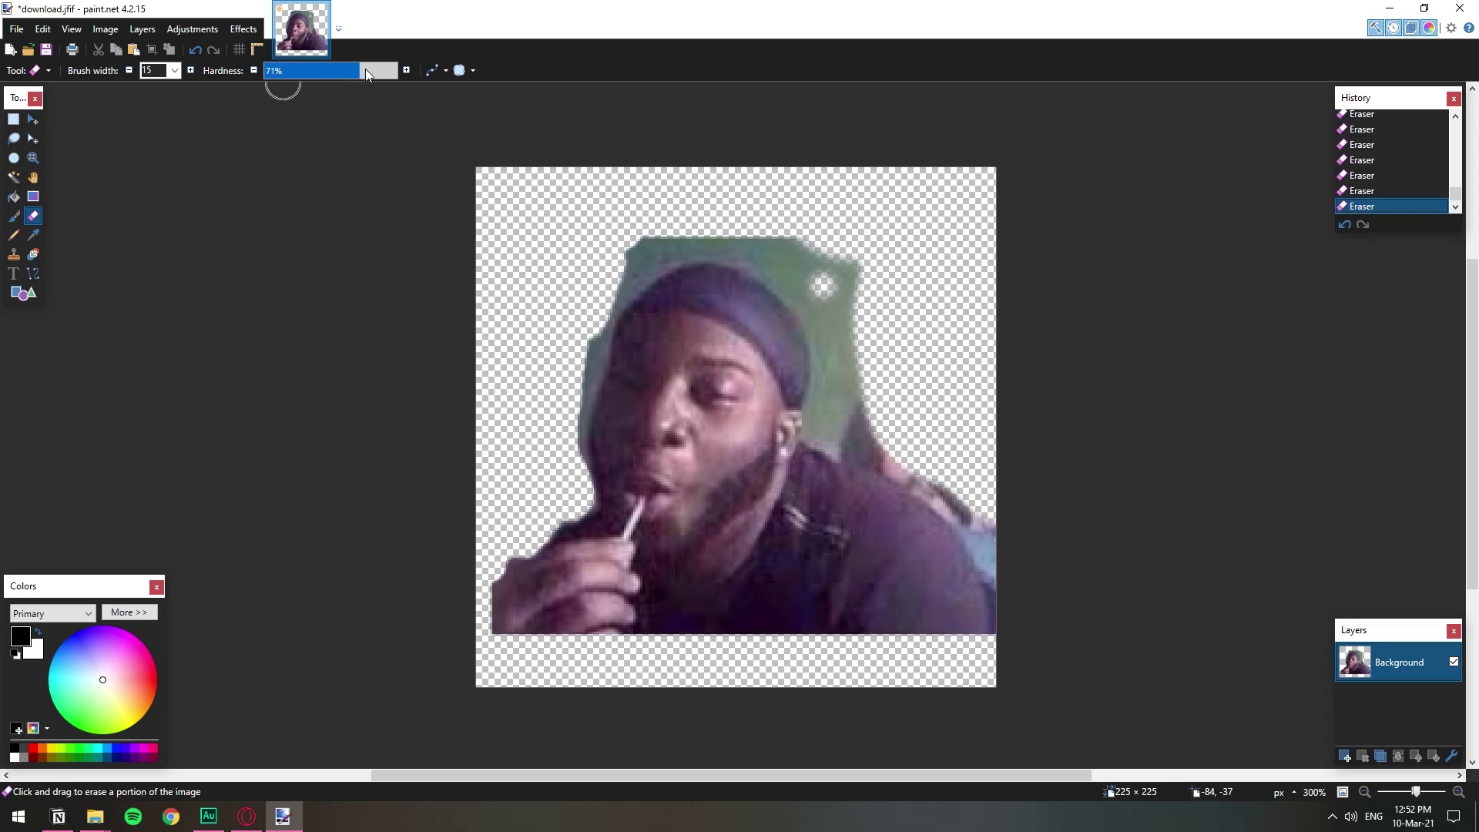
- Adjust eraser hardness and clear the remaining green, spike and fringe around the head
left_click(385, 70)
left_click(768, 243)
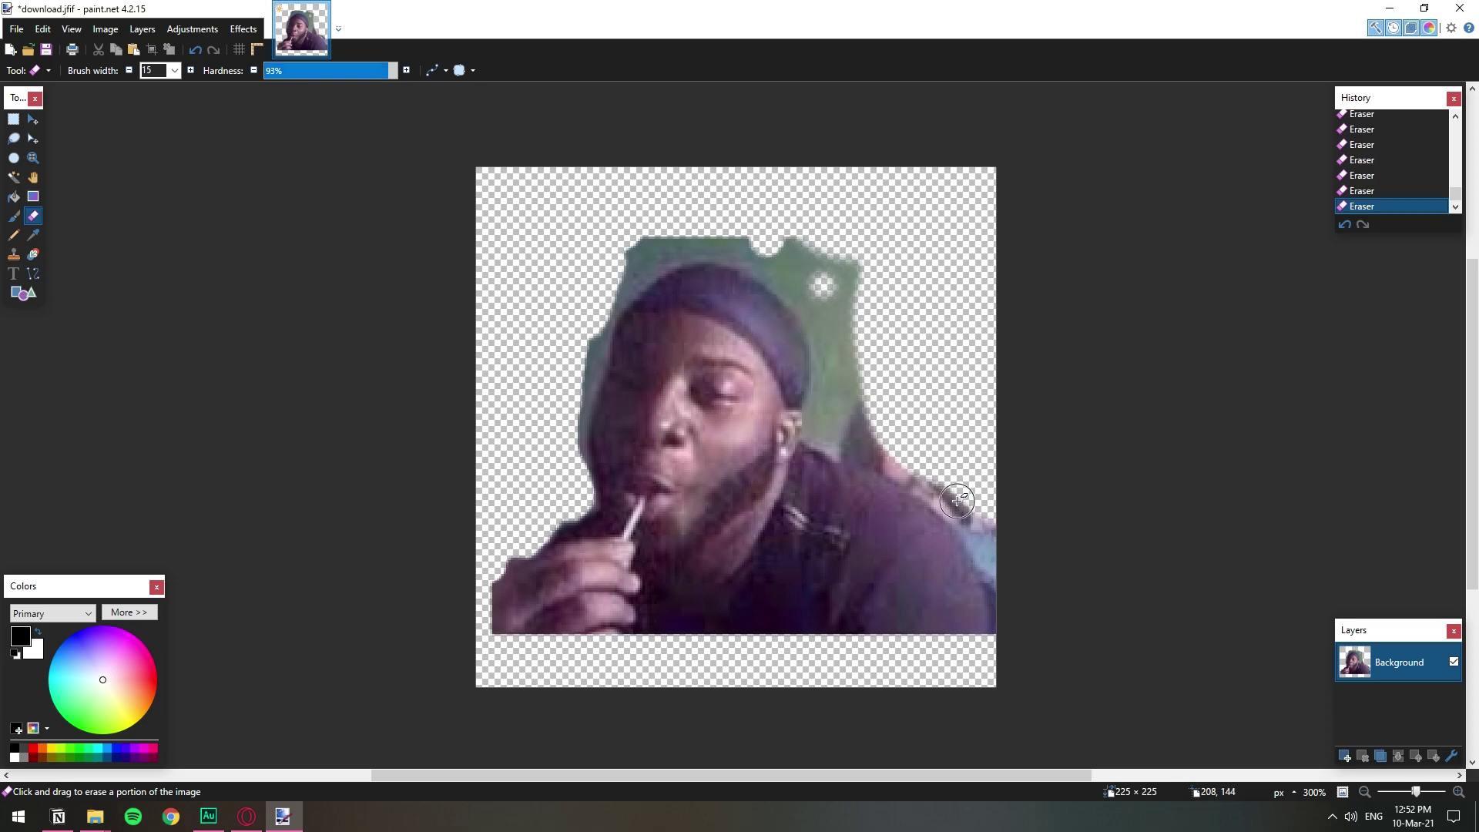
left_click(370, 73)
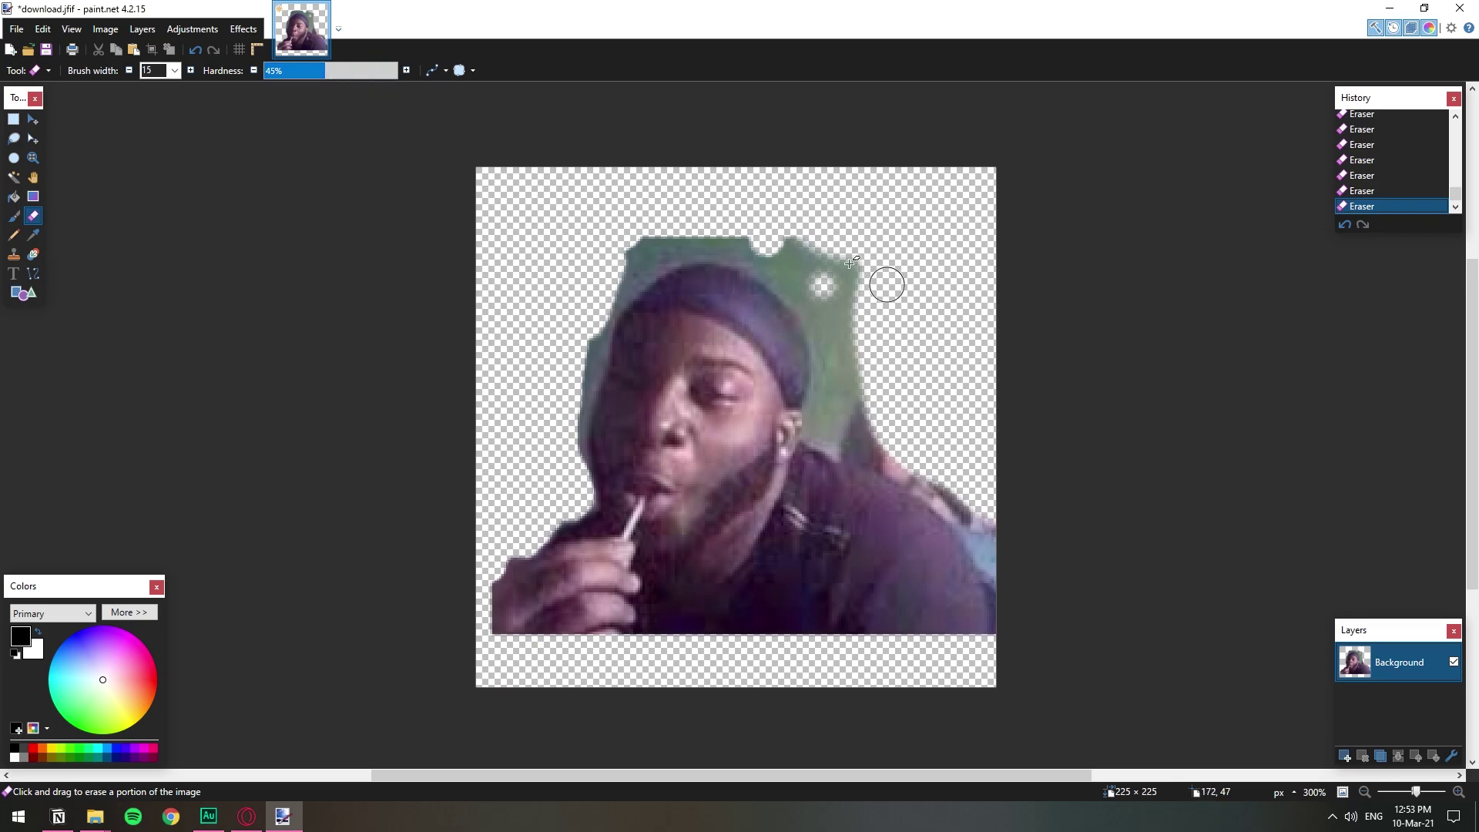
left_click_drag(772, 245, 832, 329)
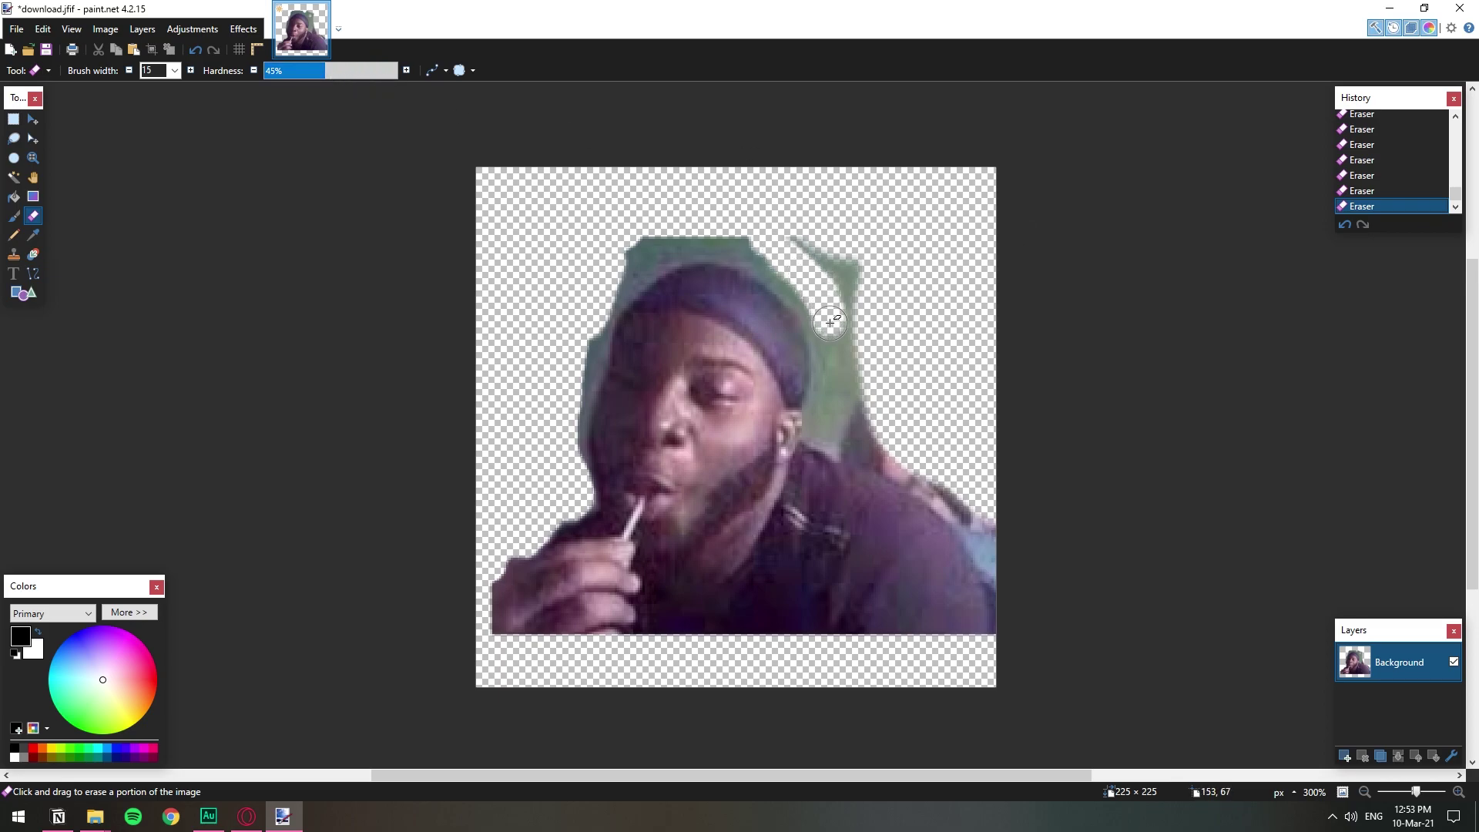
mouse_move(564, 507)
left_mouse_down()
mouse_move(590, 323)
mouse_move(576, 401)
mouse_move(629, 277)
mouse_move(675, 240)
mouse_move(837, 326)
mouse_move(869, 446)
mouse_move(981, 521)
mouse_move(895, 460)
mouse_move(987, 543)
mouse_move(775, 264)
mouse_move(833, 370)
mouse_move(818, 420)
mouse_move(824, 331)
left_mouse_up()
mouse_move(664, 245)
left_mouse_down()
mouse_move(772, 269)
mouse_move(825, 351)
mouse_move(824, 420)
left_mouse_up()
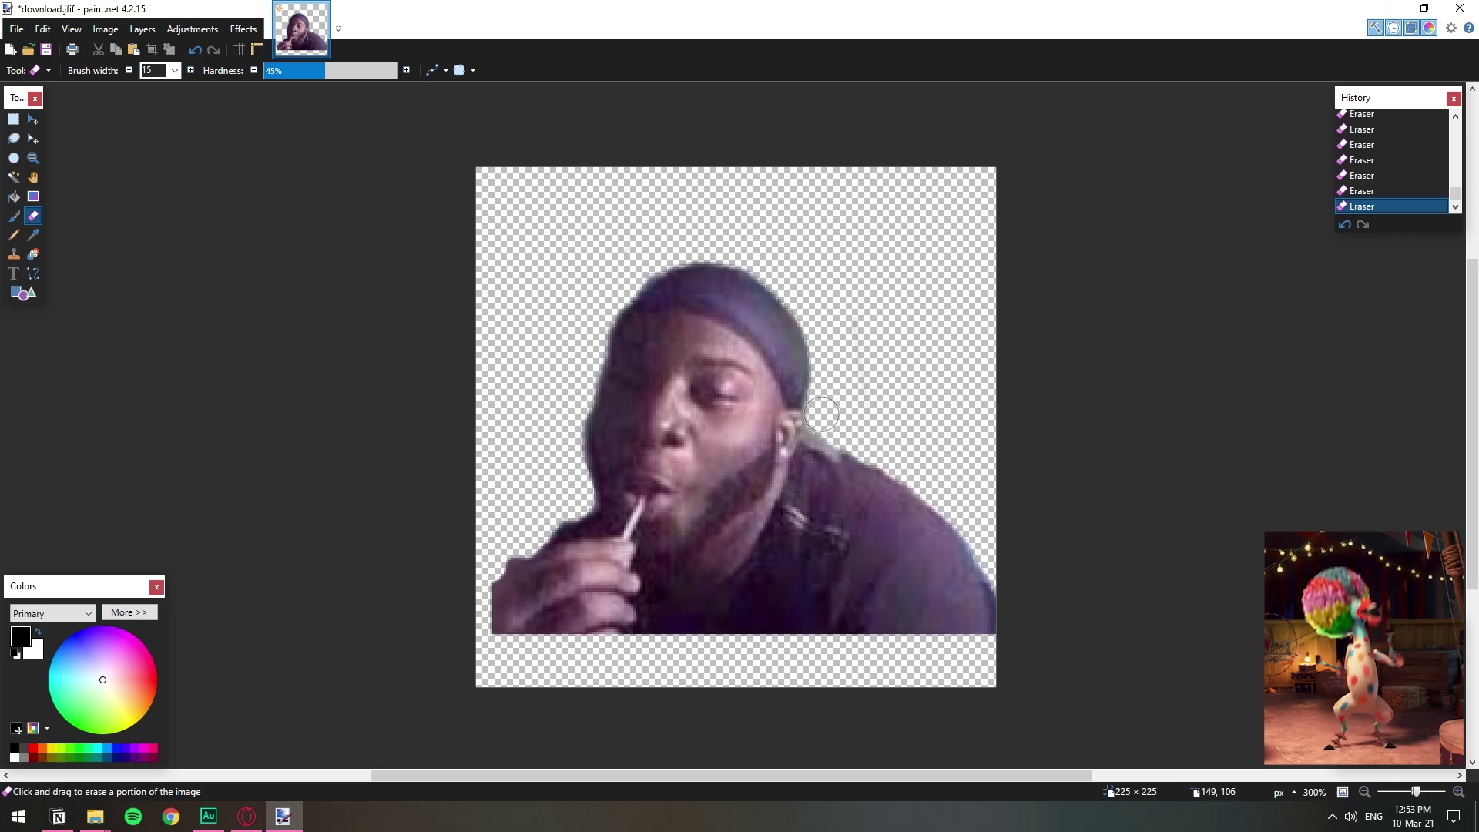
- Set eraser width 11 and trim the dark fringe along the hand's left edge
double_click(158, 70)
type("11")
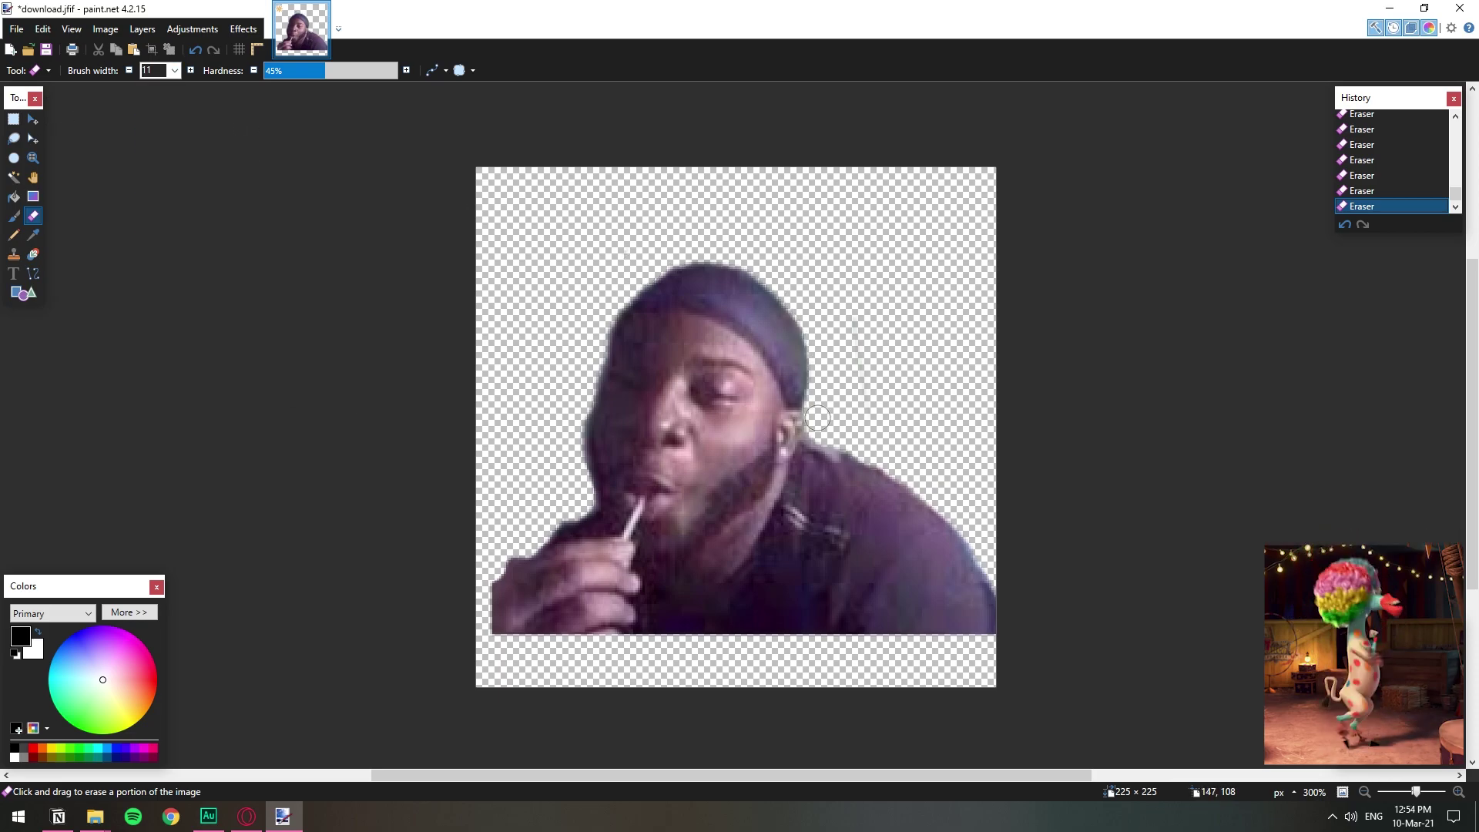
left_click(142, 28)
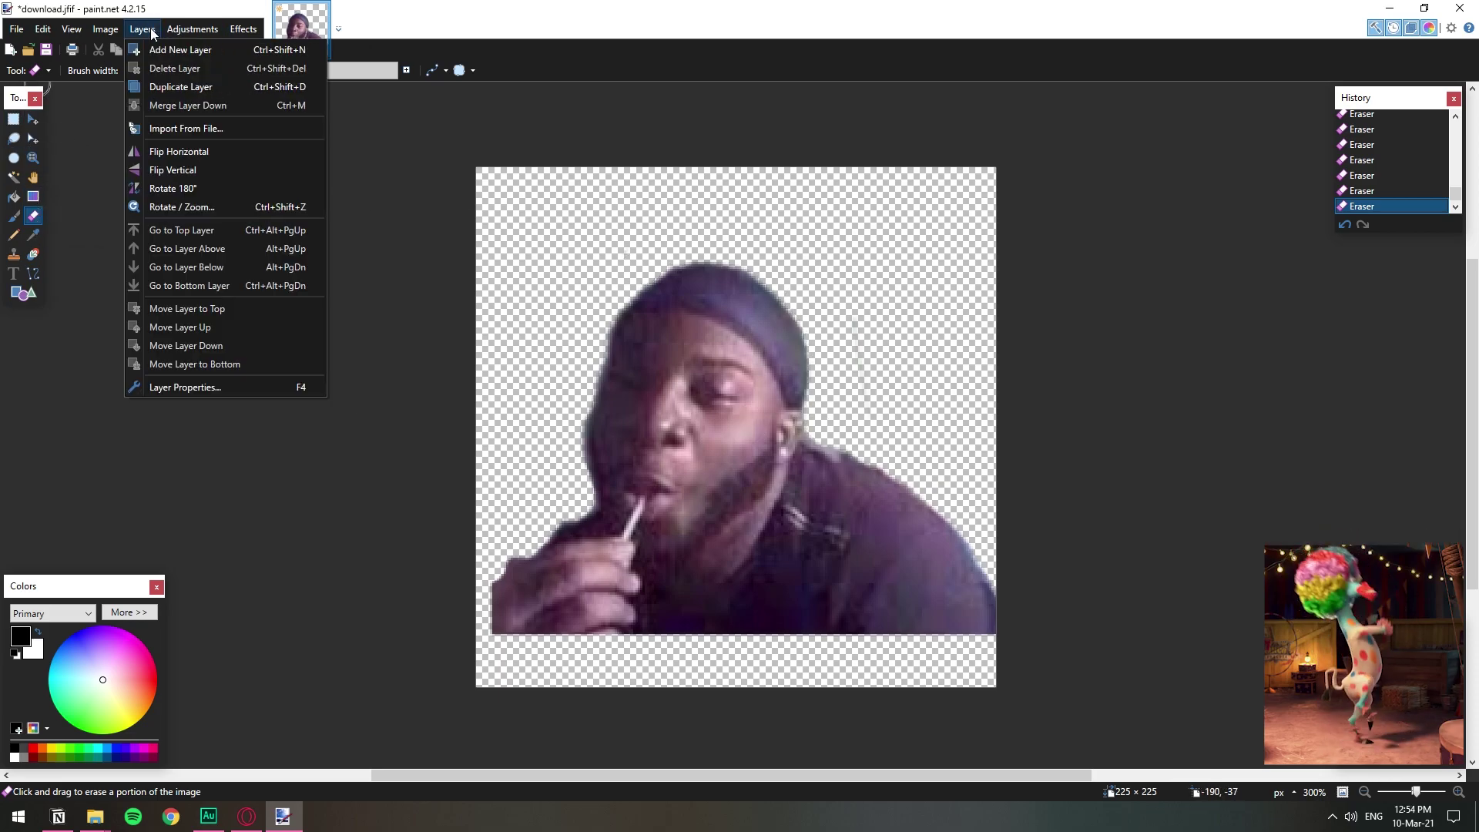
left_click(105, 29)
mouse_move(487, 579)
left_mouse_down()
mouse_move(482, 638)
mouse_move(509, 550)
mouse_move(546, 654)
left_mouse_up()
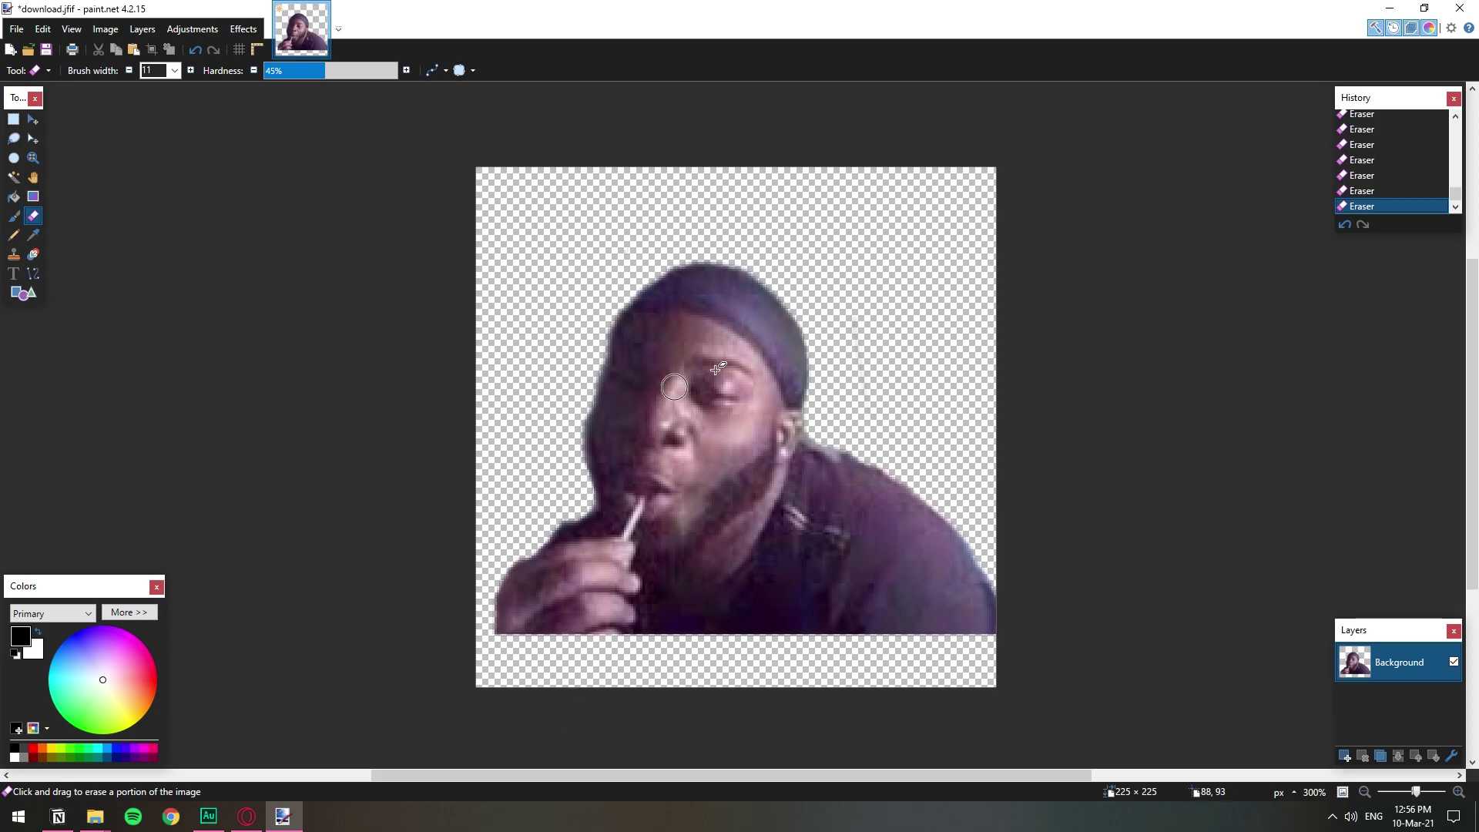
- Select the area around the man and crop the canvas to 215 × 166 pixels
left_click(13, 122)
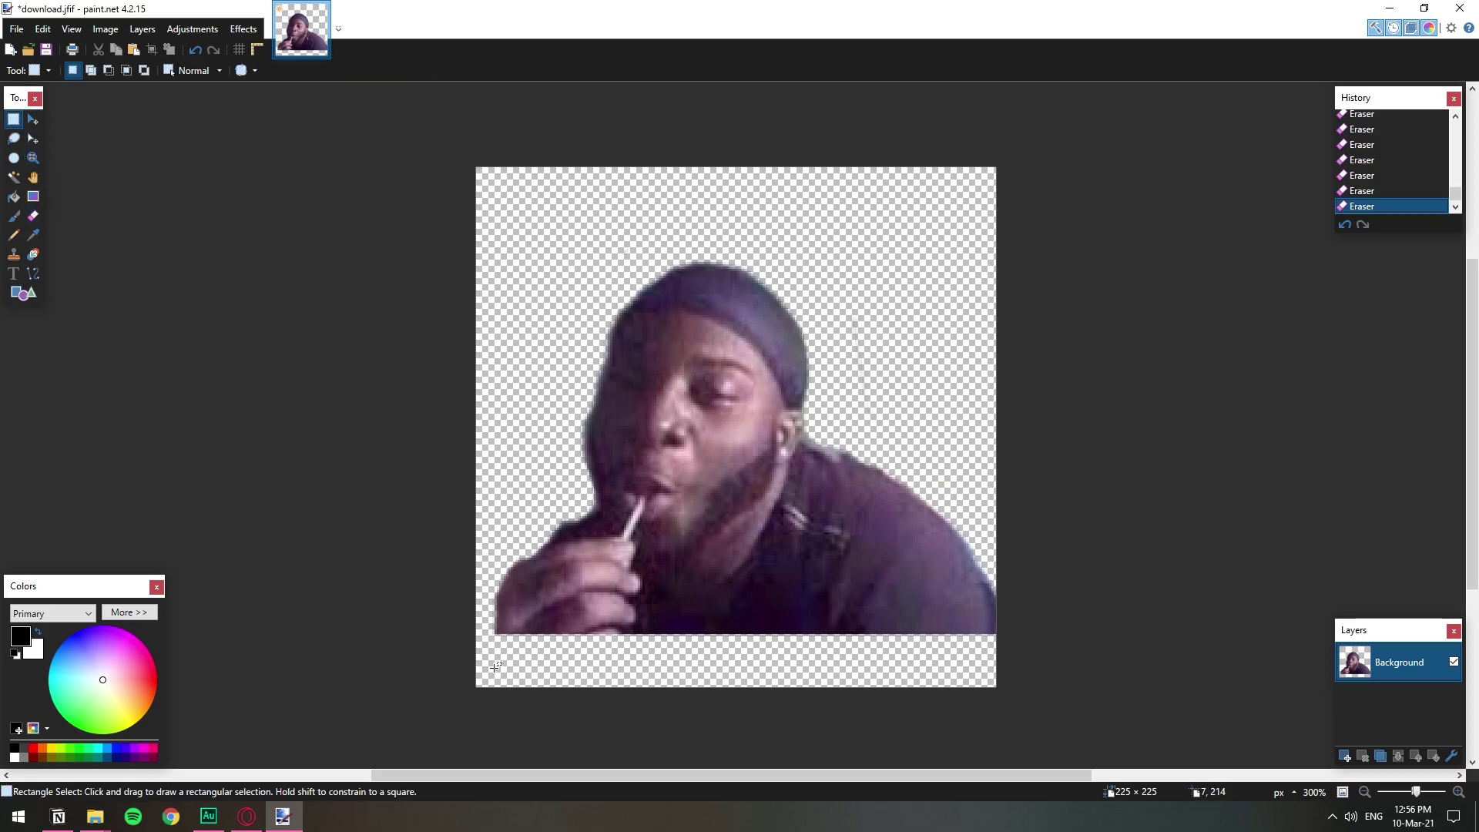
left_click_drag(500, 629, 992, 248)
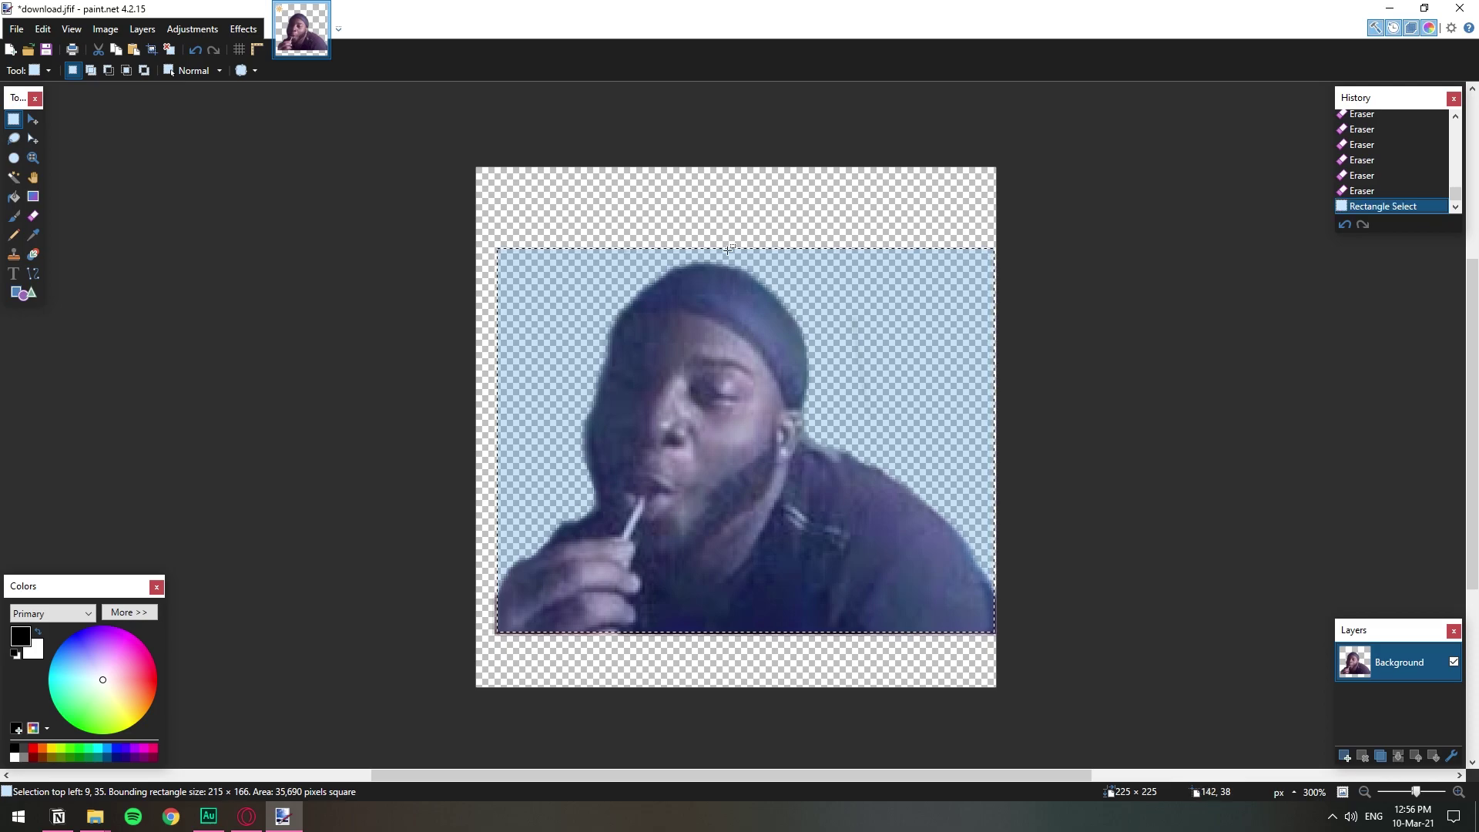
left_click(105, 28)
mouse_move(187, 31)
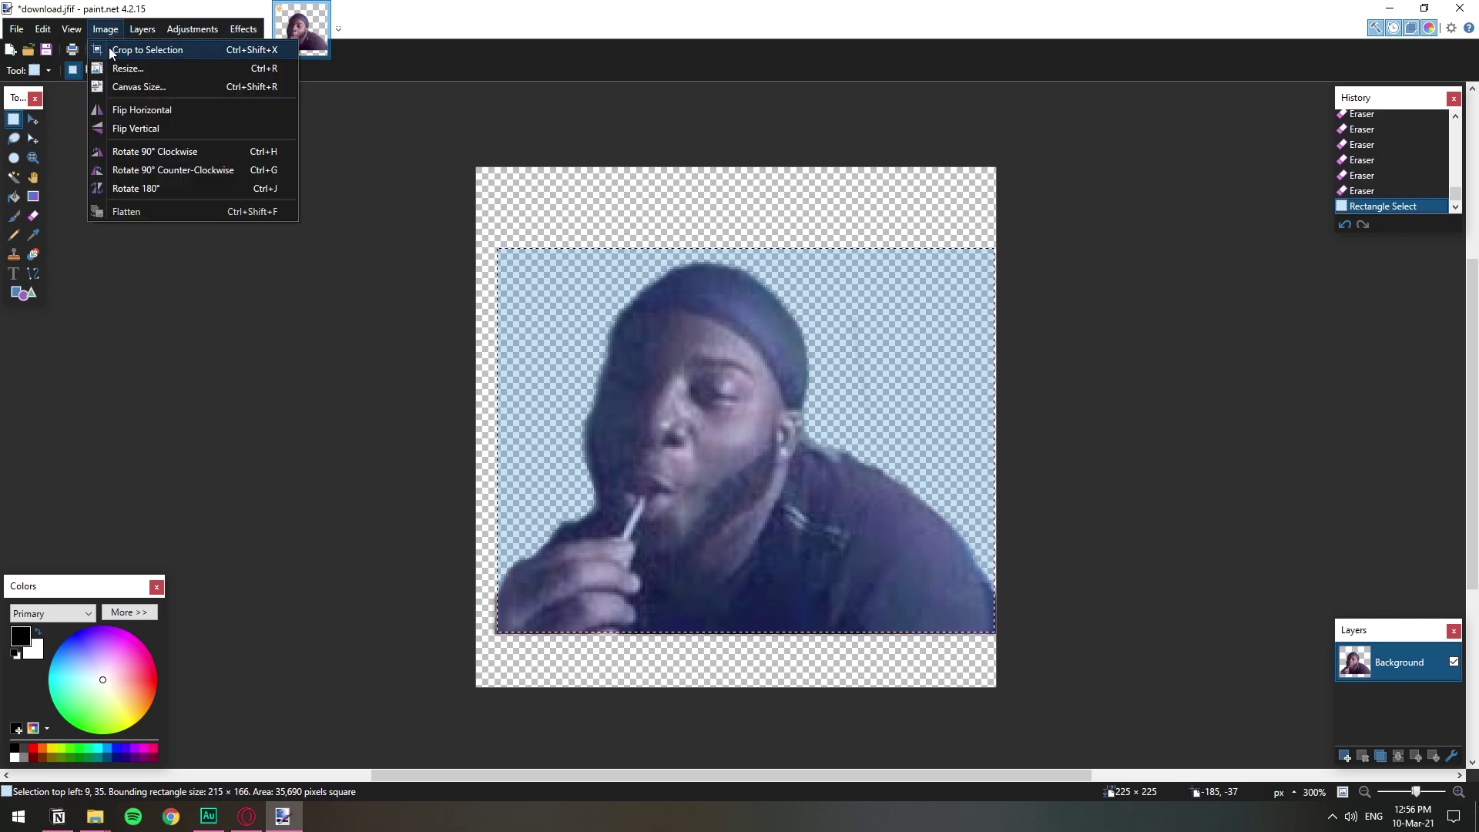
left_click(139, 49)
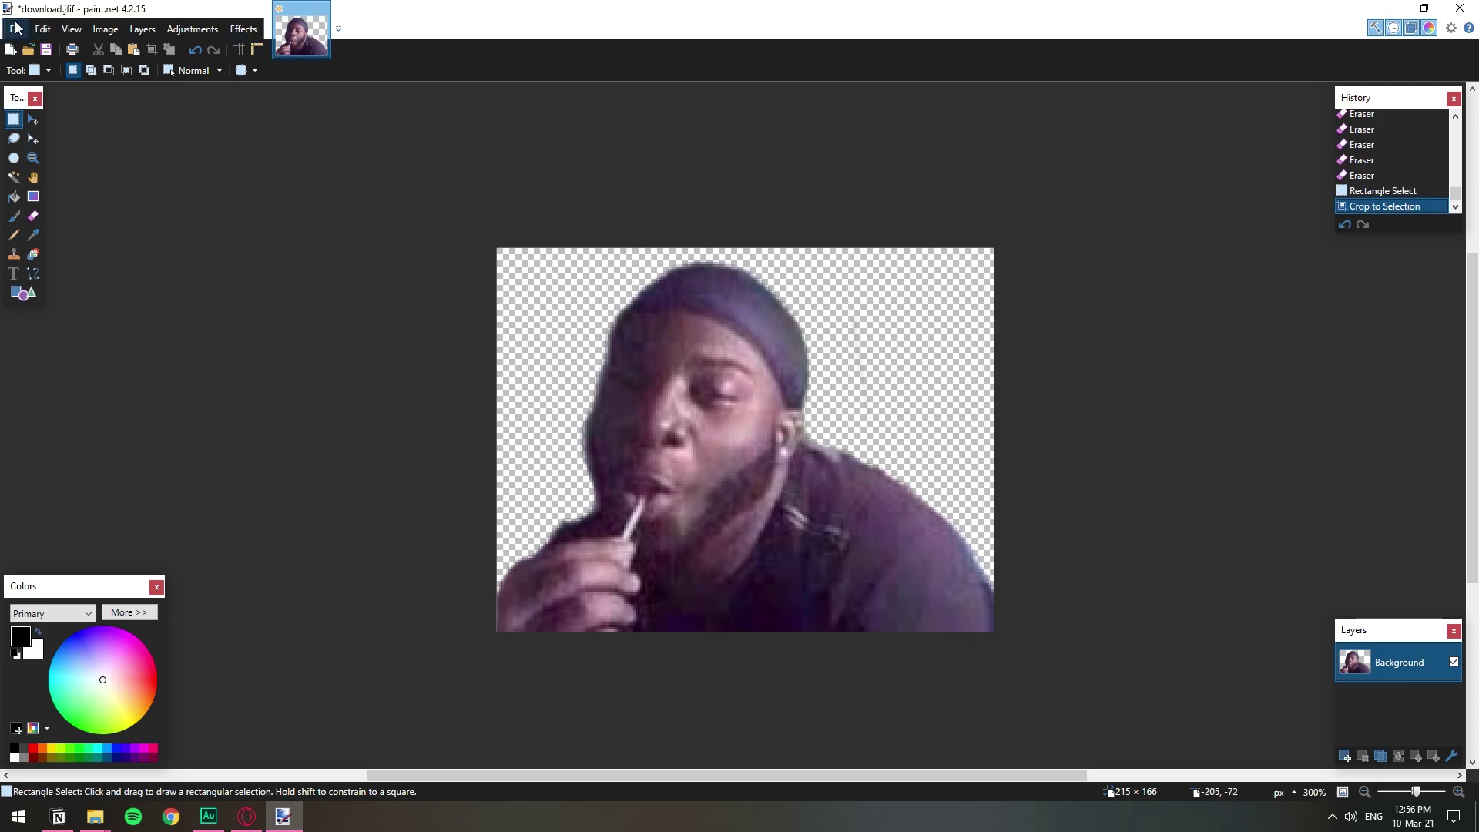
left_click(22, 31)
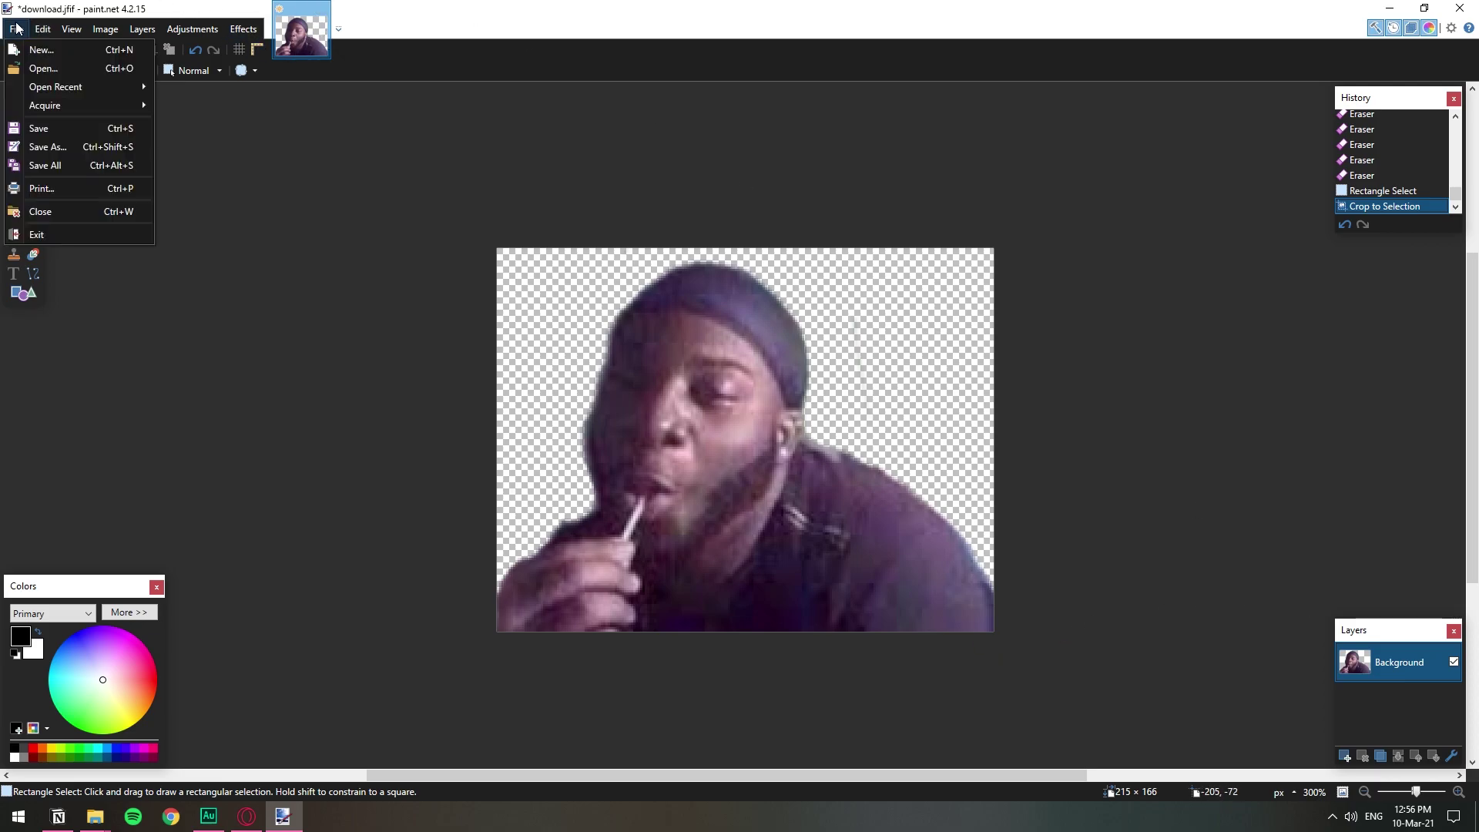
- Save the image in Downloads as PNG named 'dude on lolipop', accepting the default PNG settings
left_click(62, 147)
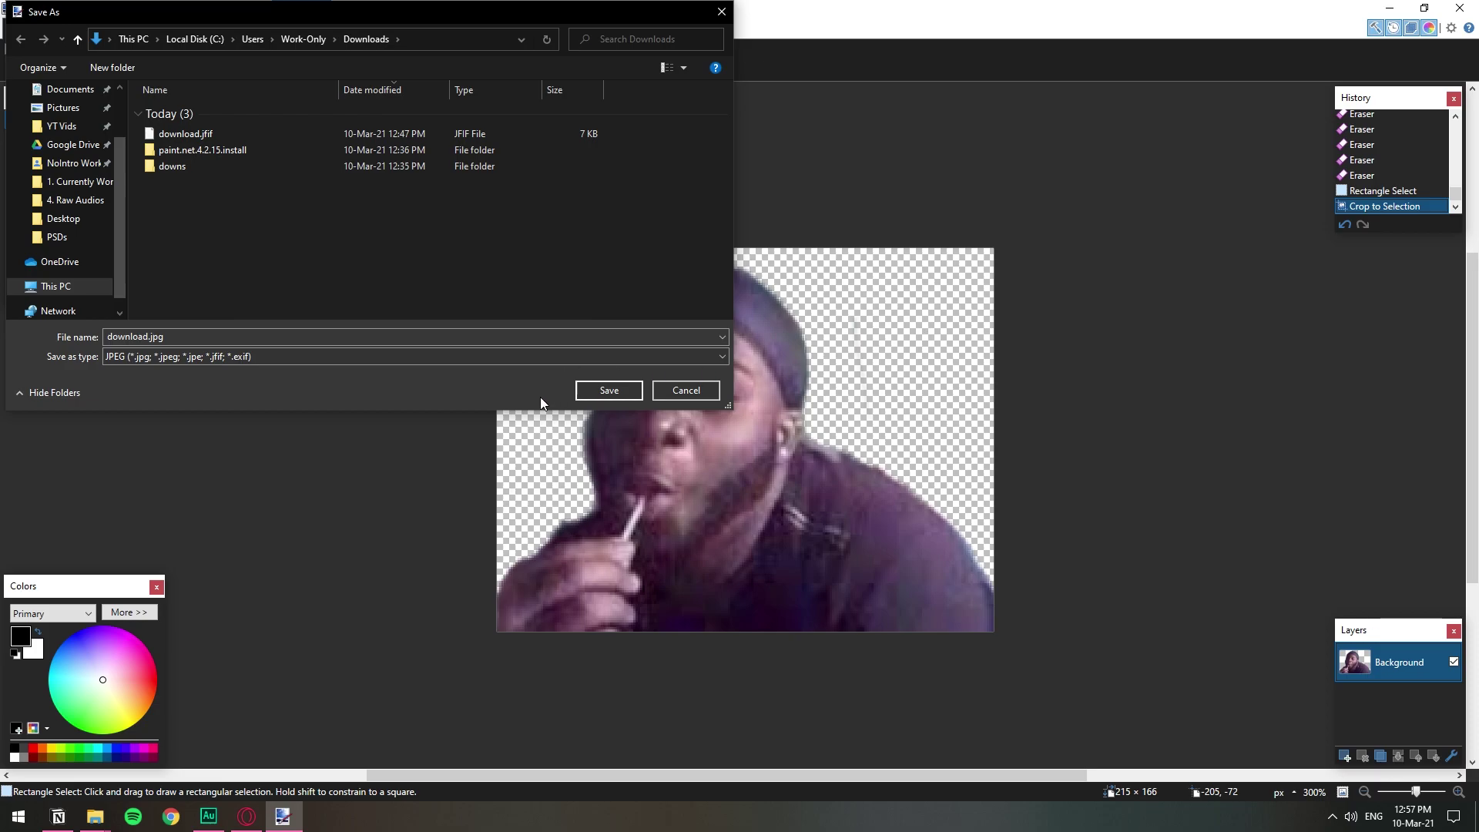
left_click(524, 359)
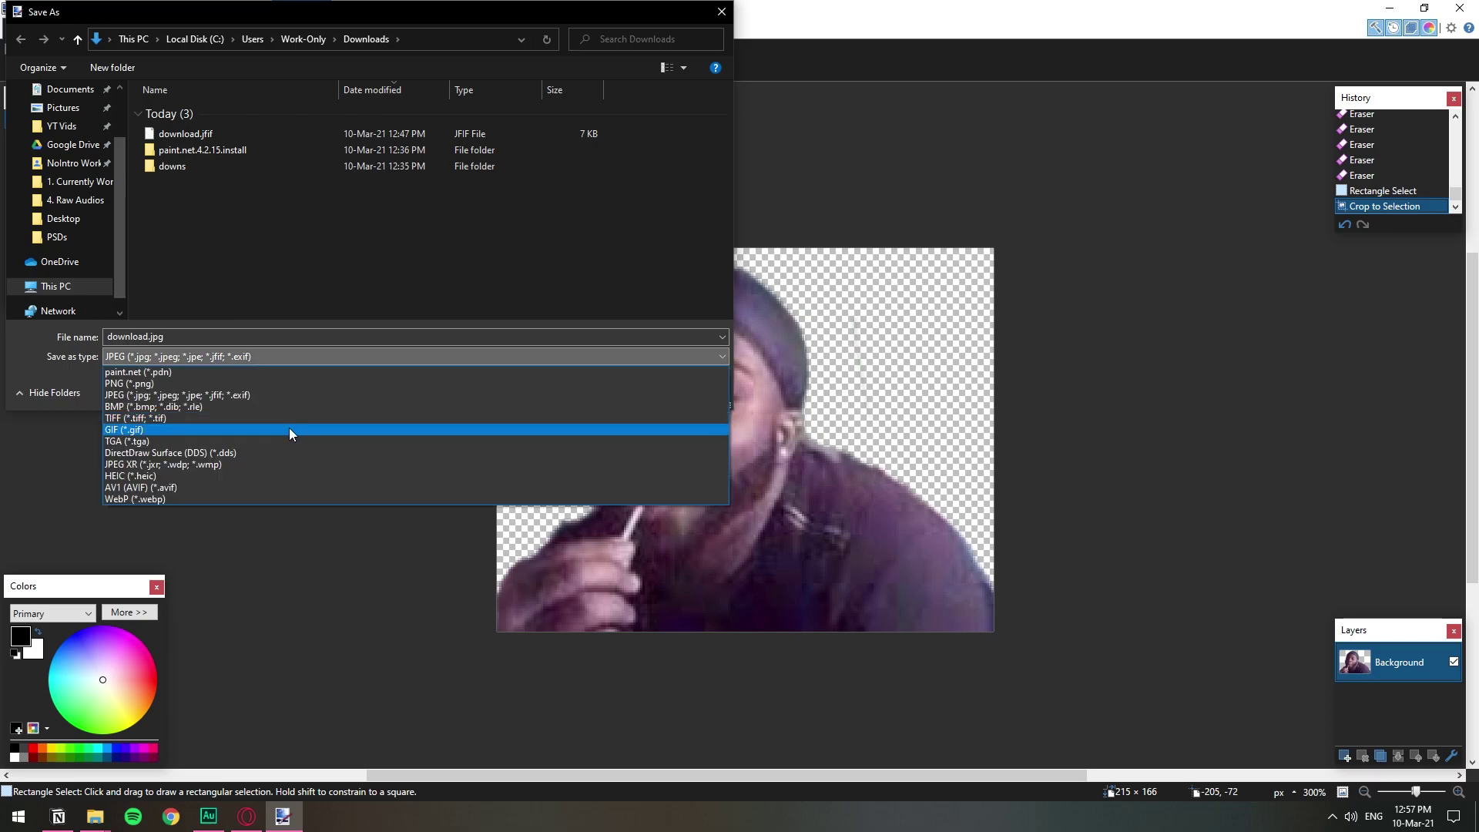
left_click(317, 358)
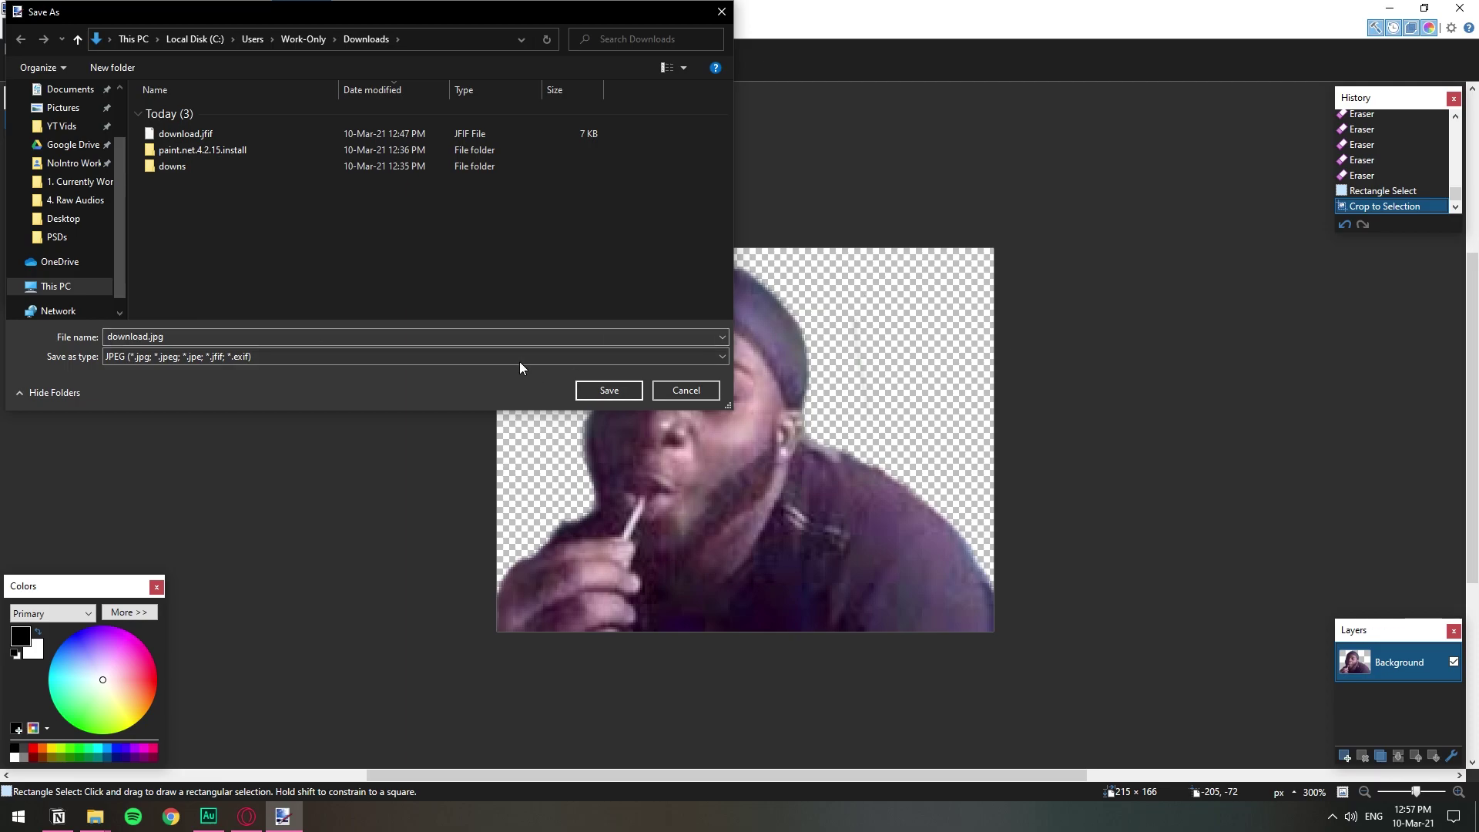
left_click(427, 356)
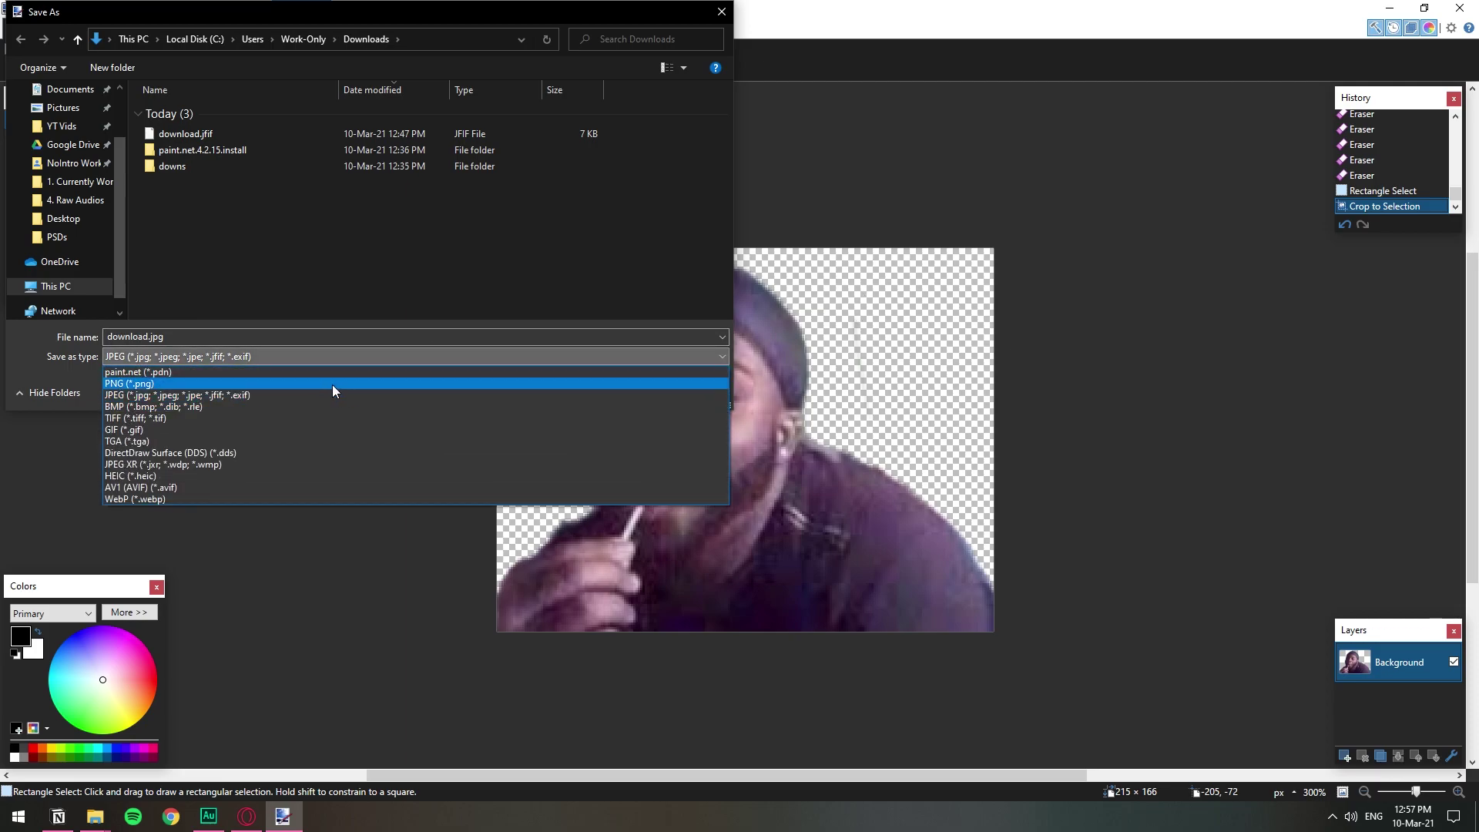
left_click(333, 383)
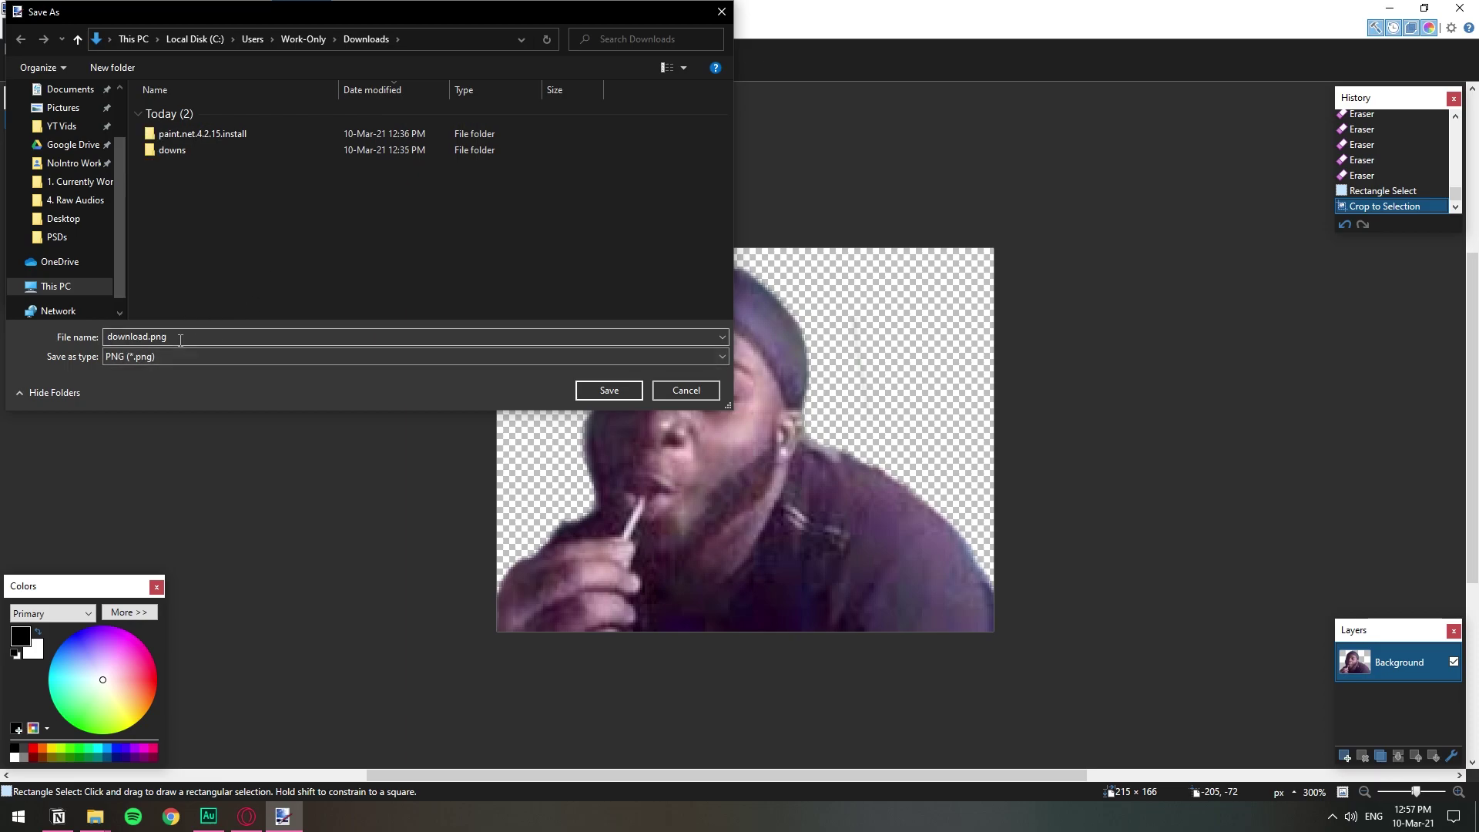
left_click_drag(180, 340, 63, 342)
type("dude on lolipop")
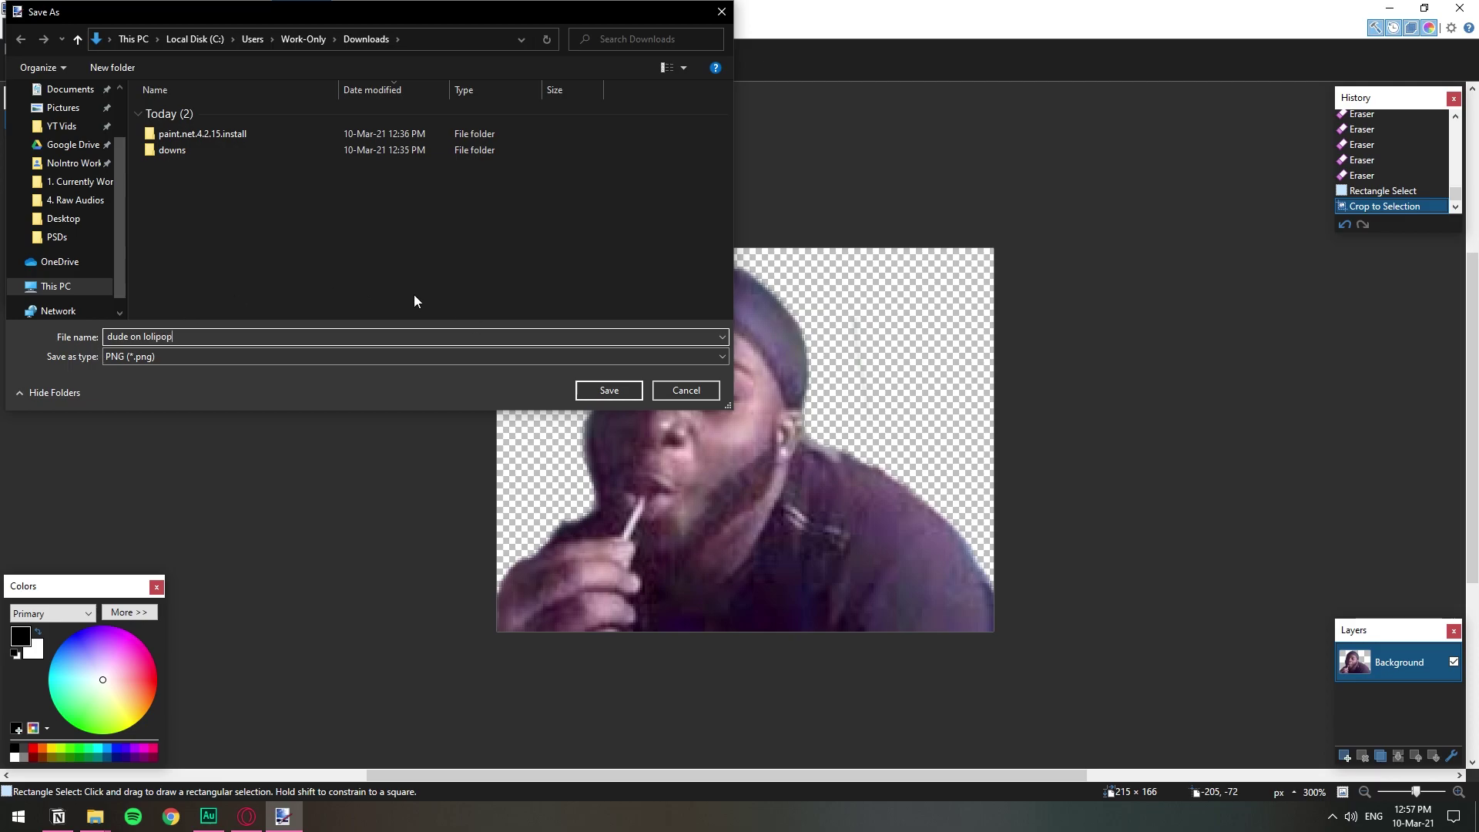
left_click(592, 389)
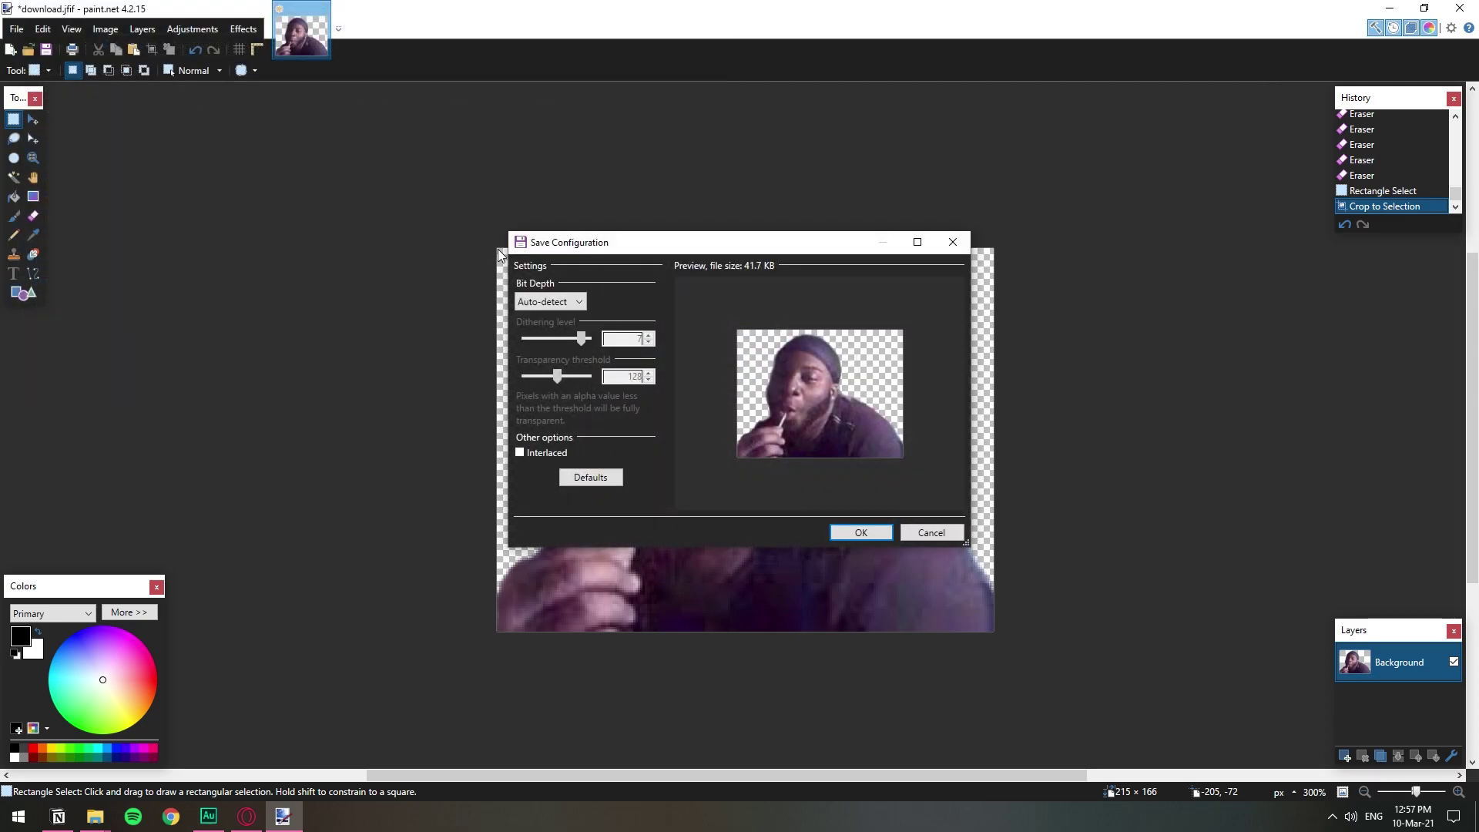
left_click(870, 534)
- Bring up the Downloads folder to check dude on lolipop.png: 215 × 166 PNG, 41.7 KB
mouse_move(95, 817)
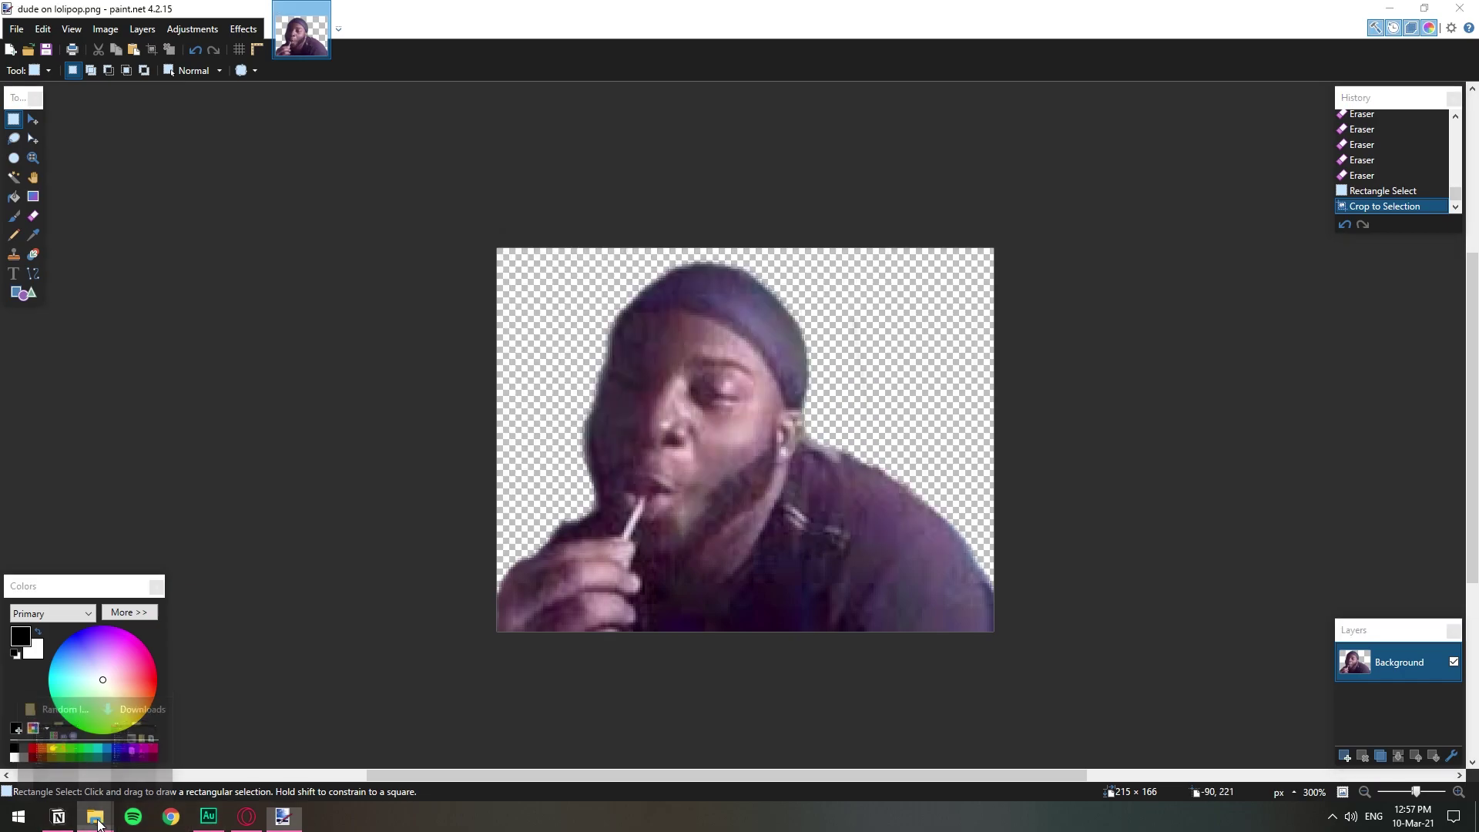
left_click(137, 746)
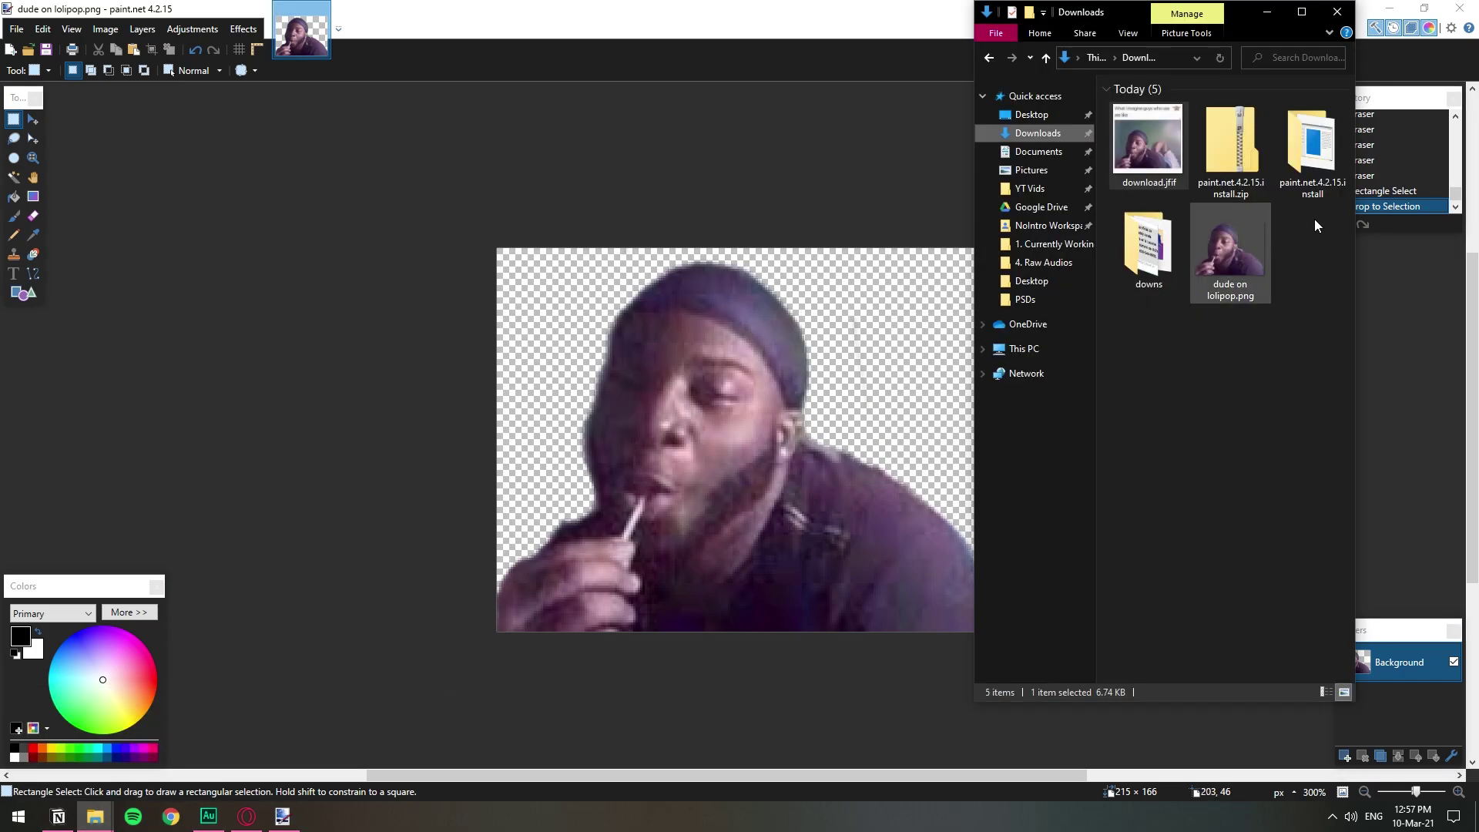
left_click(1265, 465)
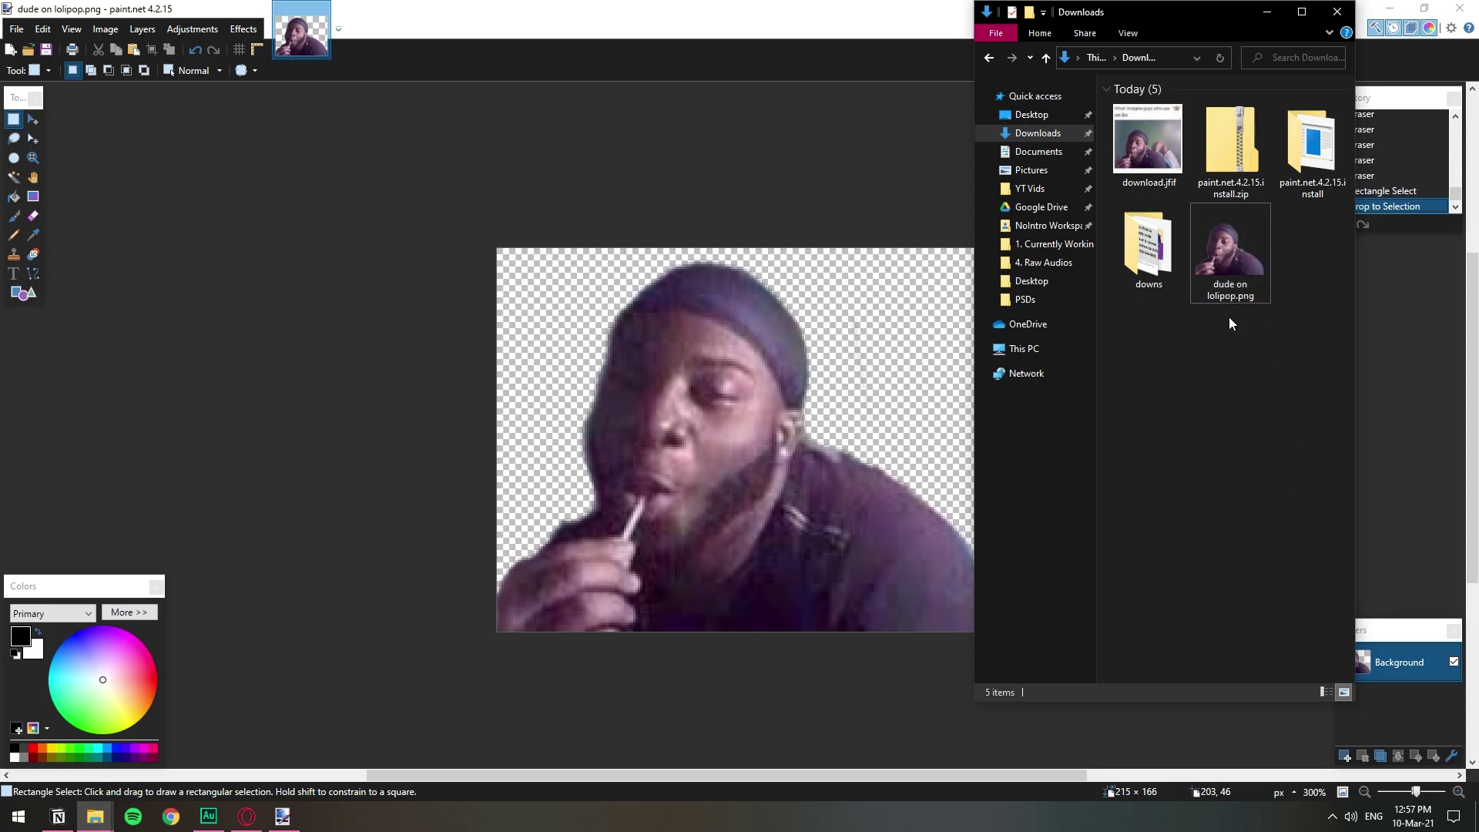
key("e")
left_click(952, 691)
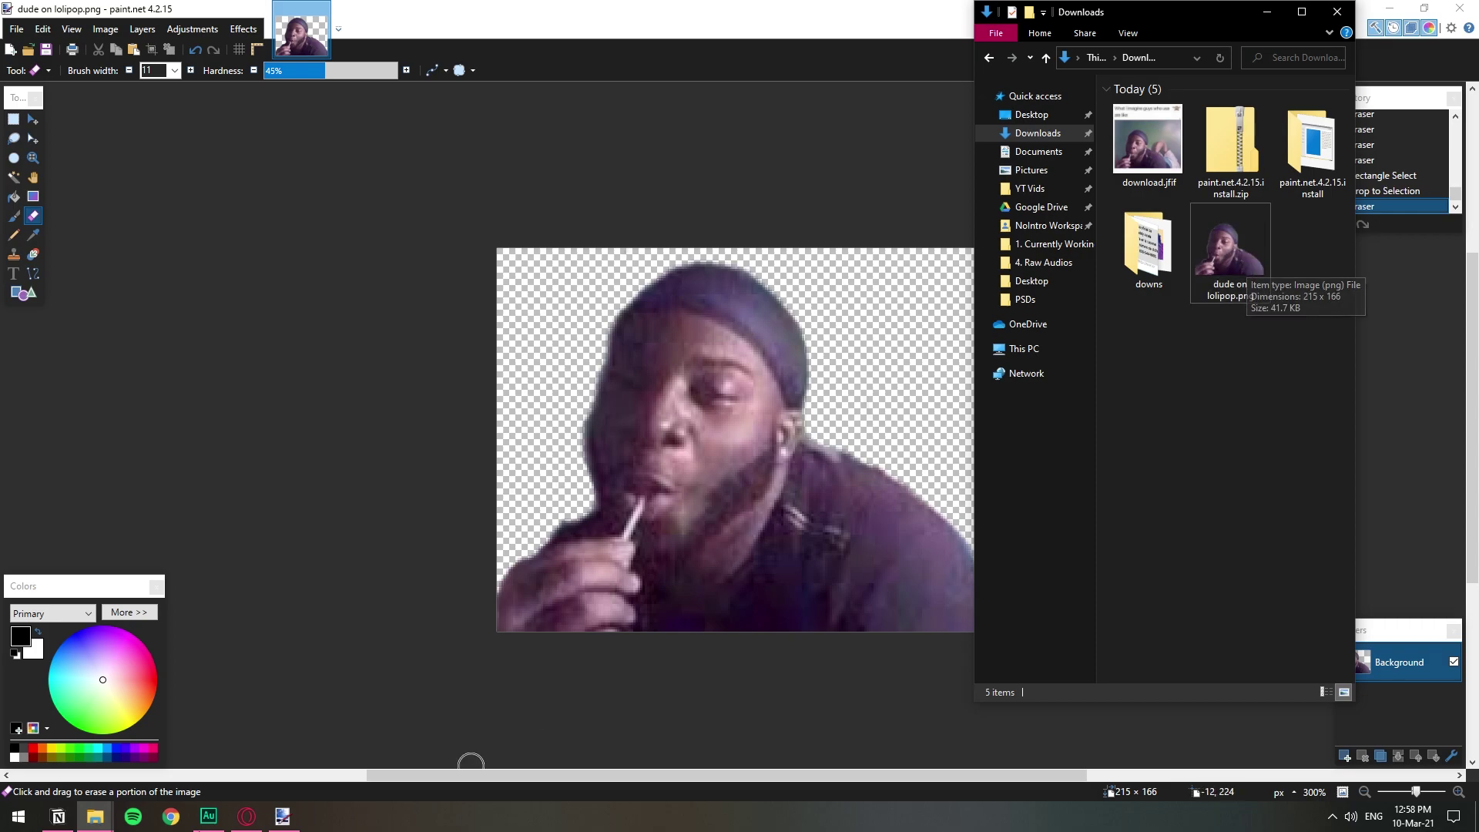
- In Discord, go to the server's Emoji page in Server Settings
left_click(247, 816)
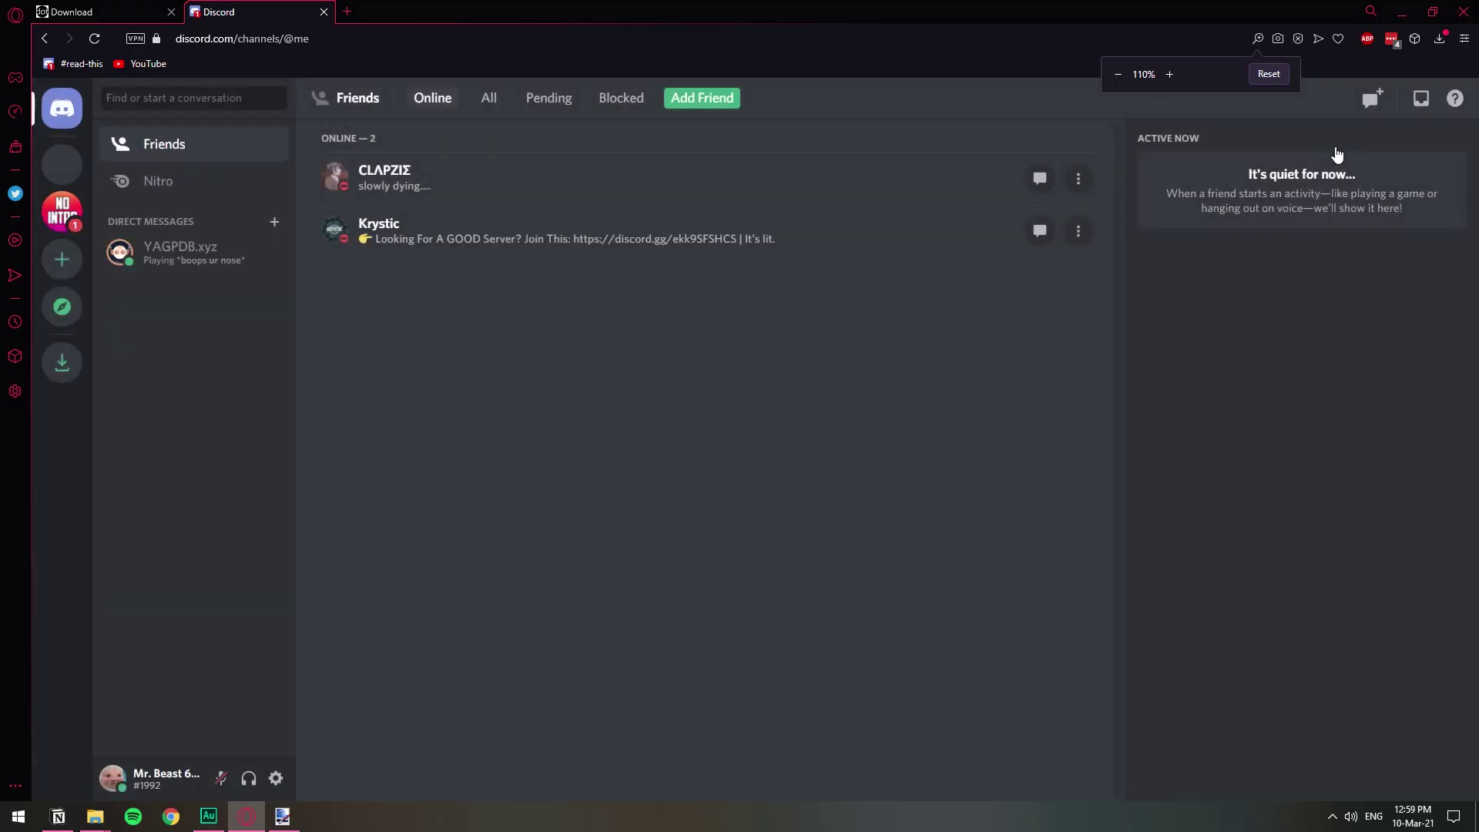
left_click(61, 165)
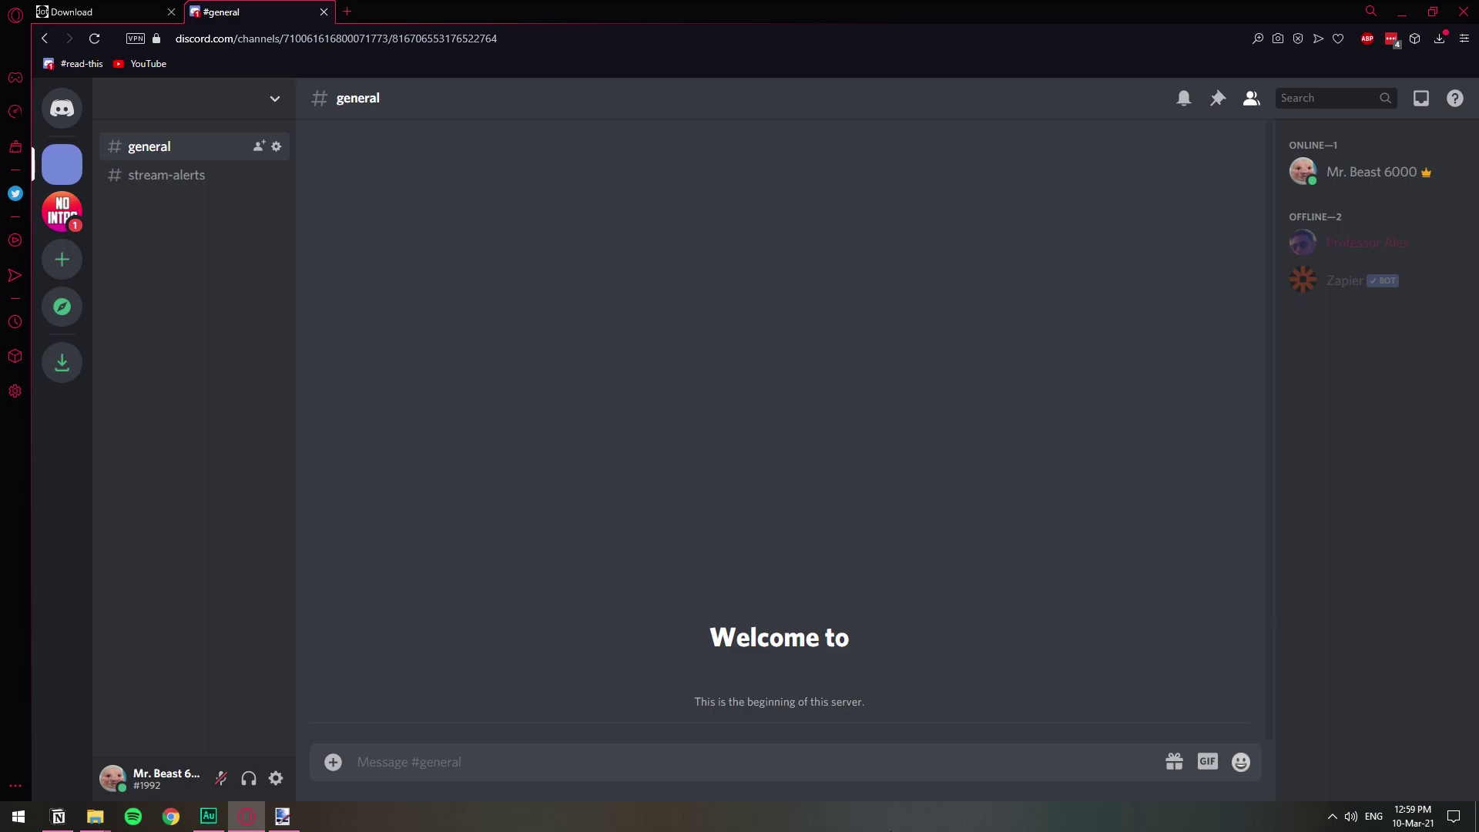
left_click(282, 105)
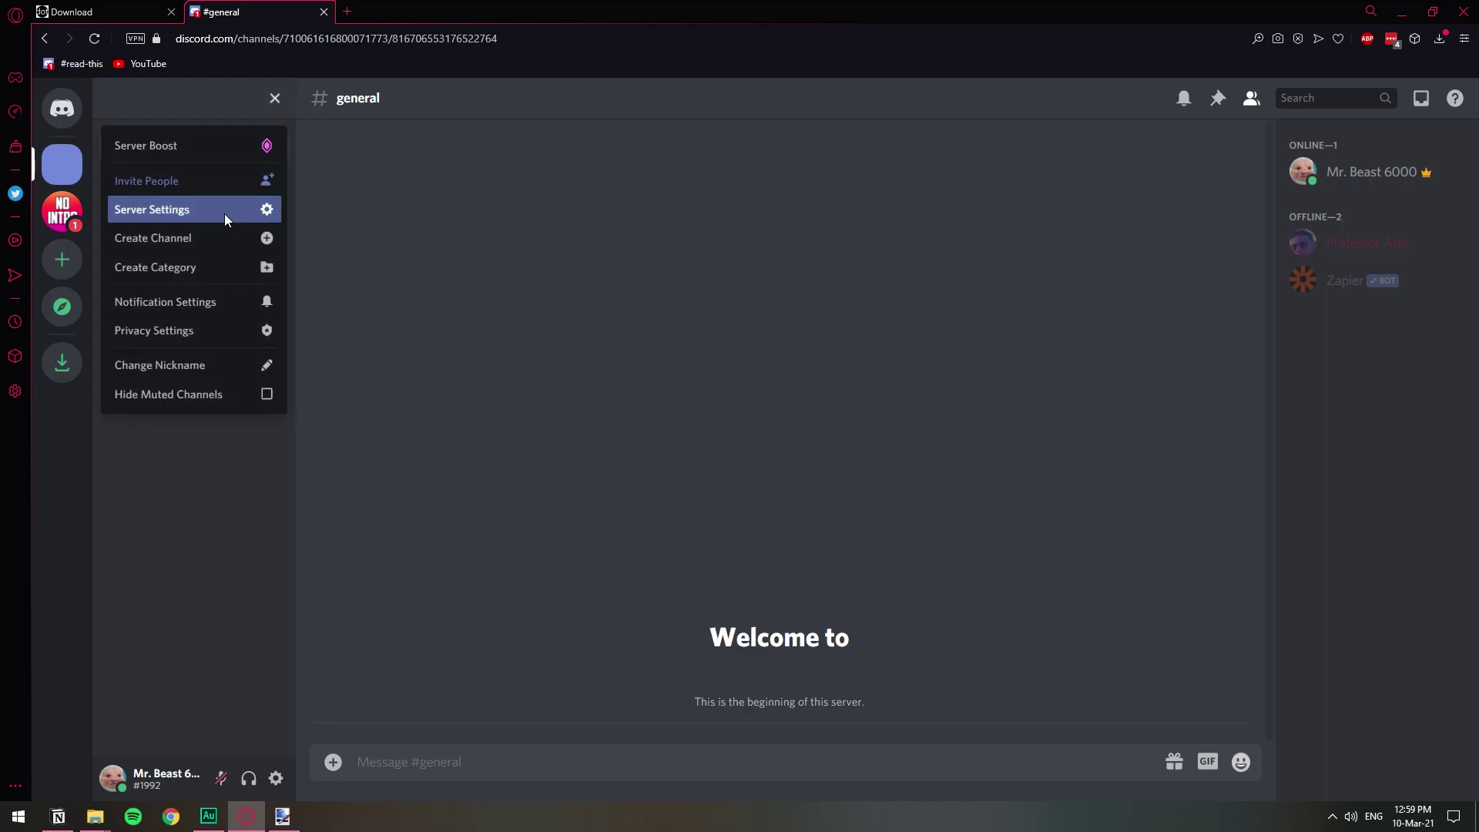
left_click(225, 214)
left_click(362, 220)
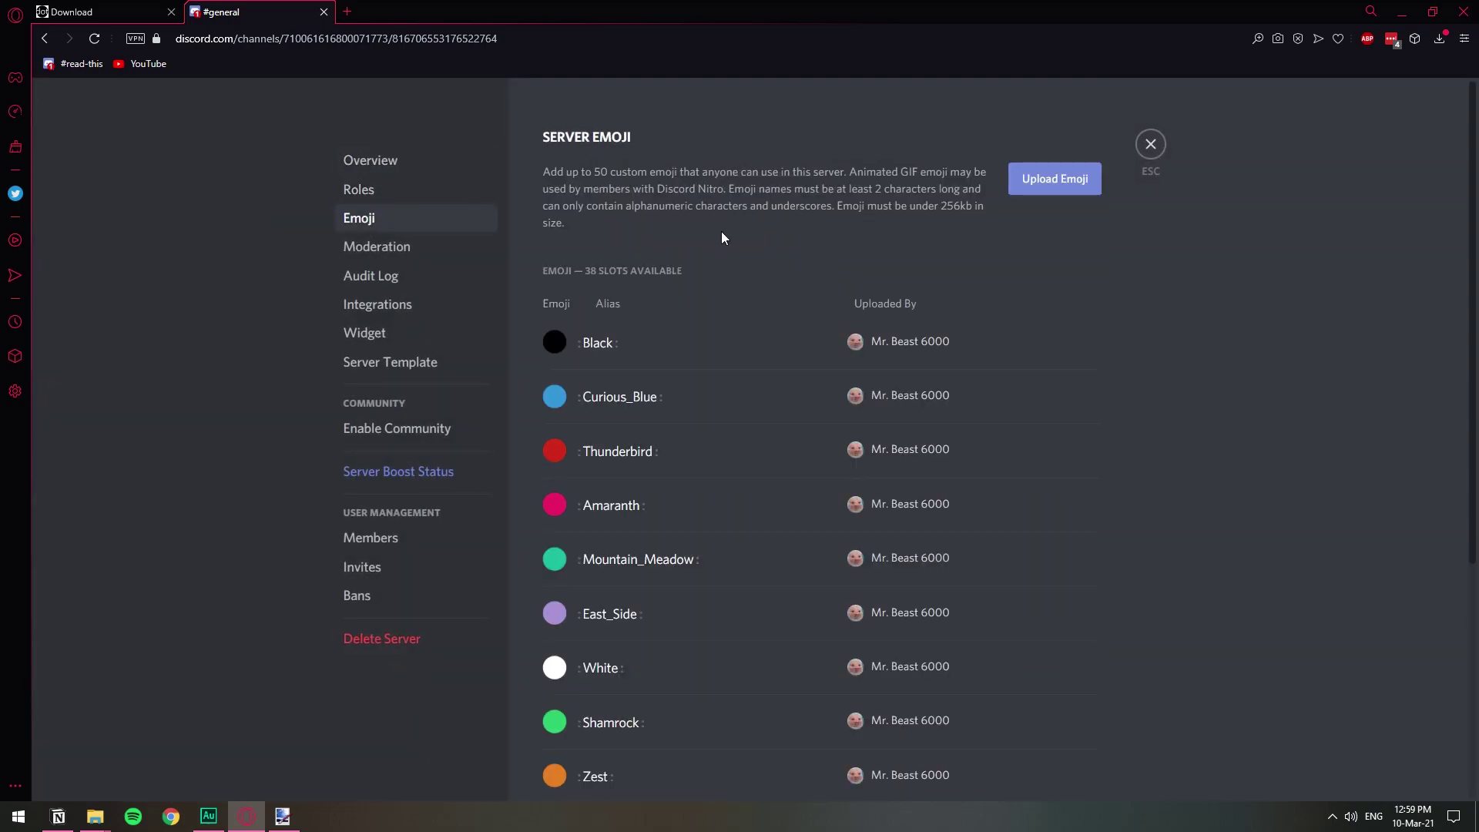
- Upload dude on lolipop.png as the custom emoji dudeonlolipop, then close settings
left_click(1054, 177)
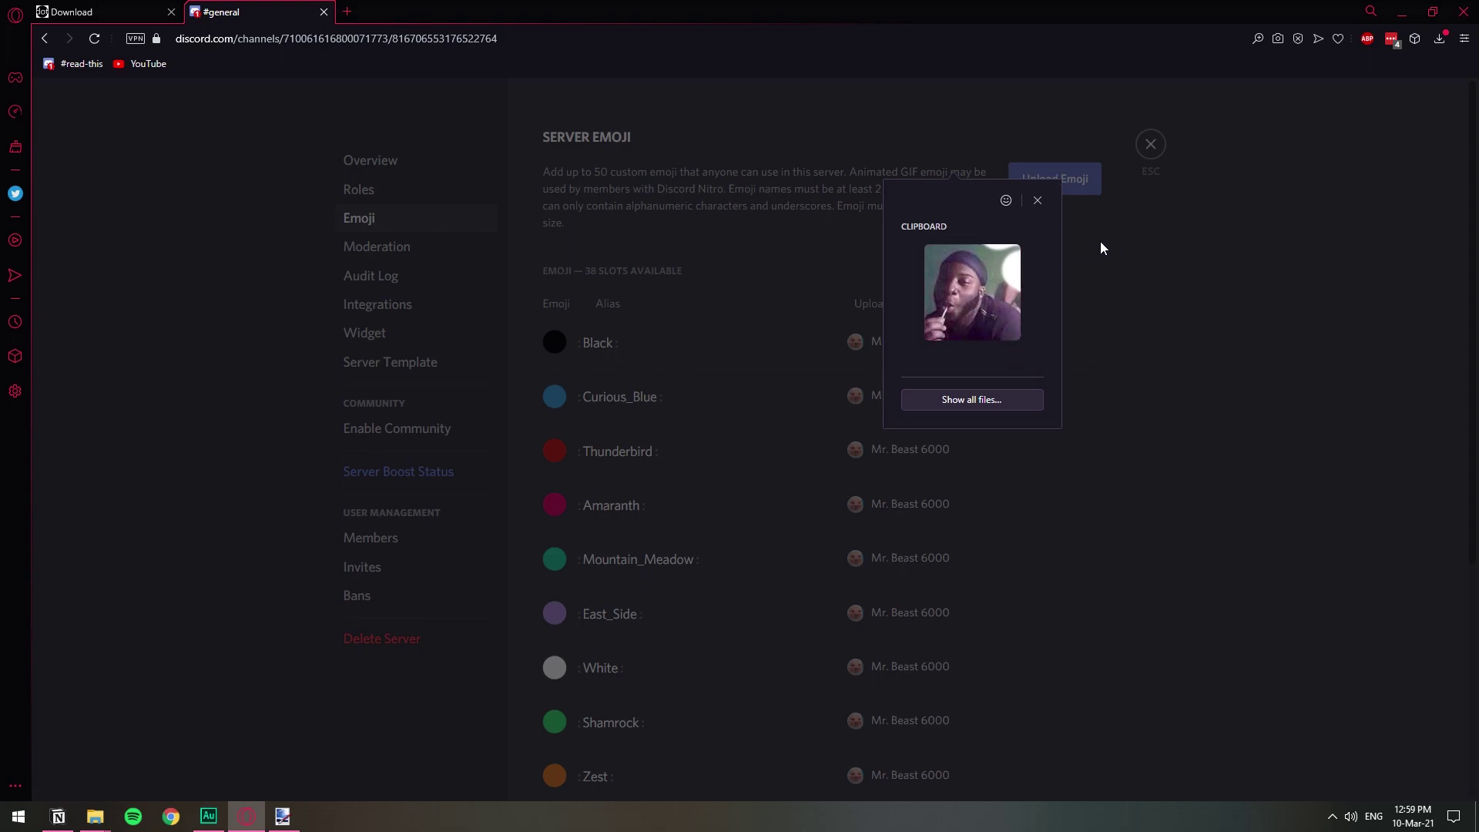
left_click(972, 399)
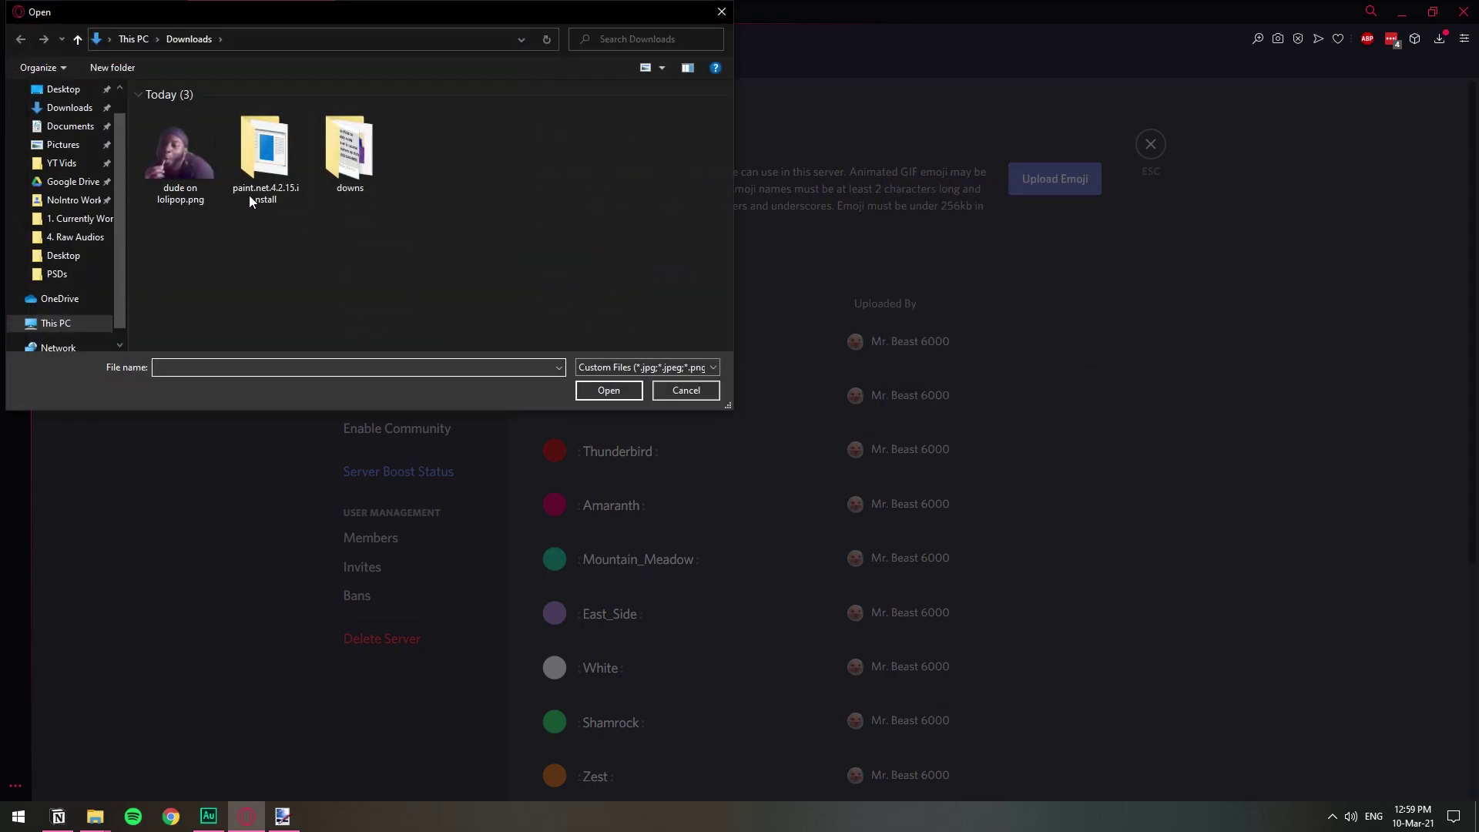
left_click(177, 155)
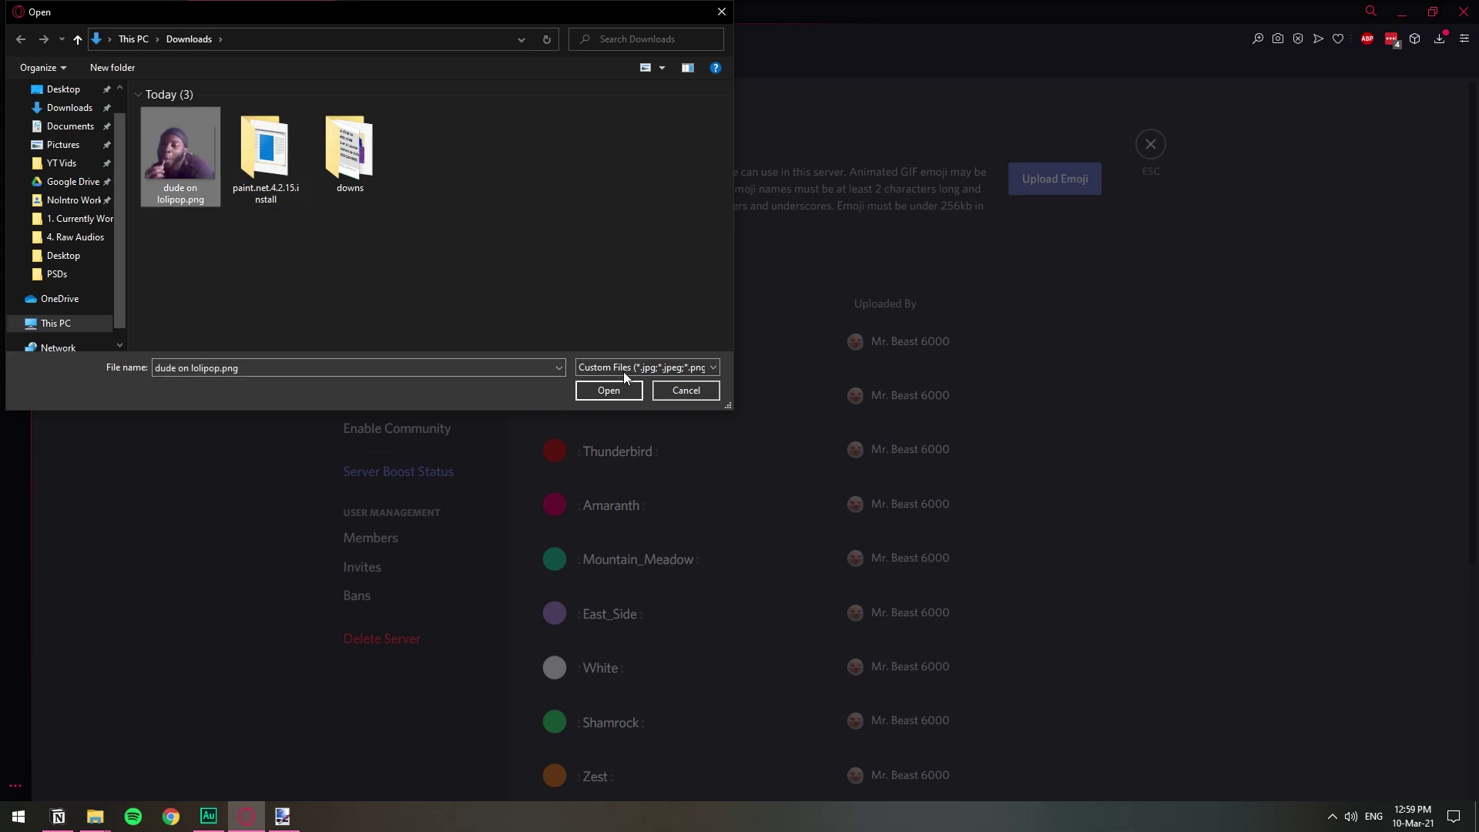
left_click(591, 393)
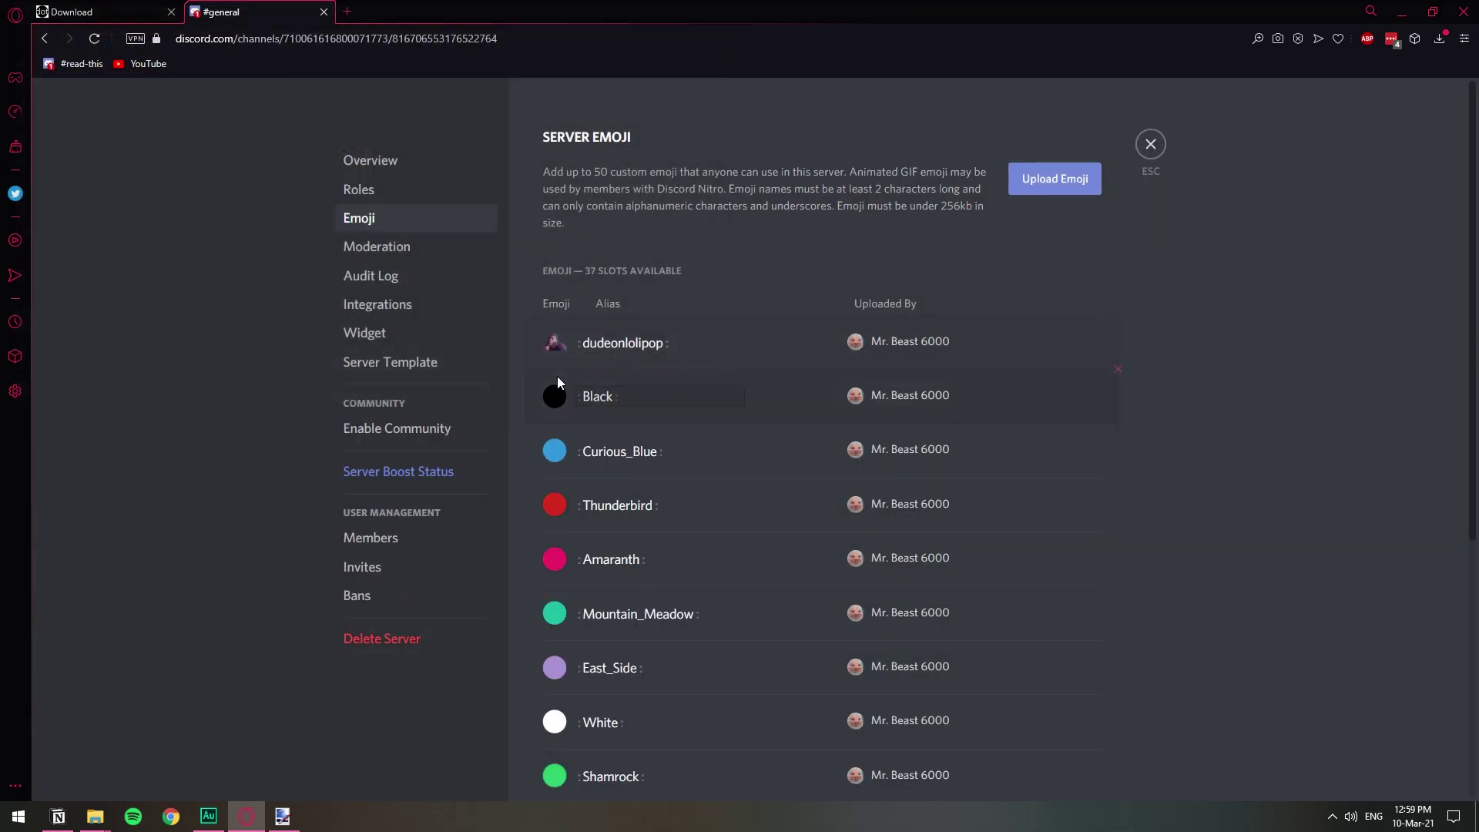
left_click(596, 347)
left_click(1149, 145)
- Post the :dudeonlolipop: emoji in #general using the :dude suggestion
type(":dude")
key("Return")
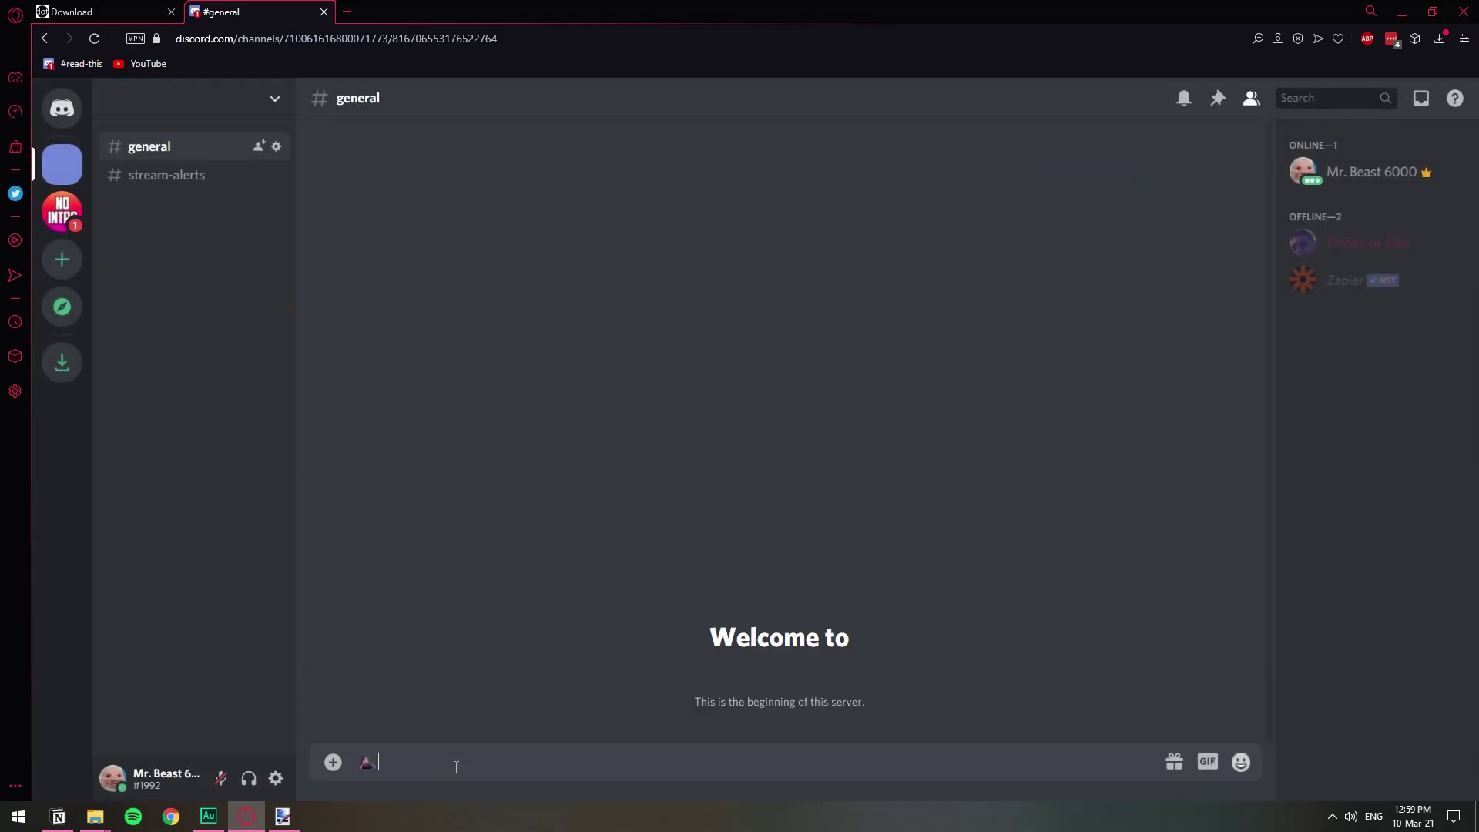
key("Return")
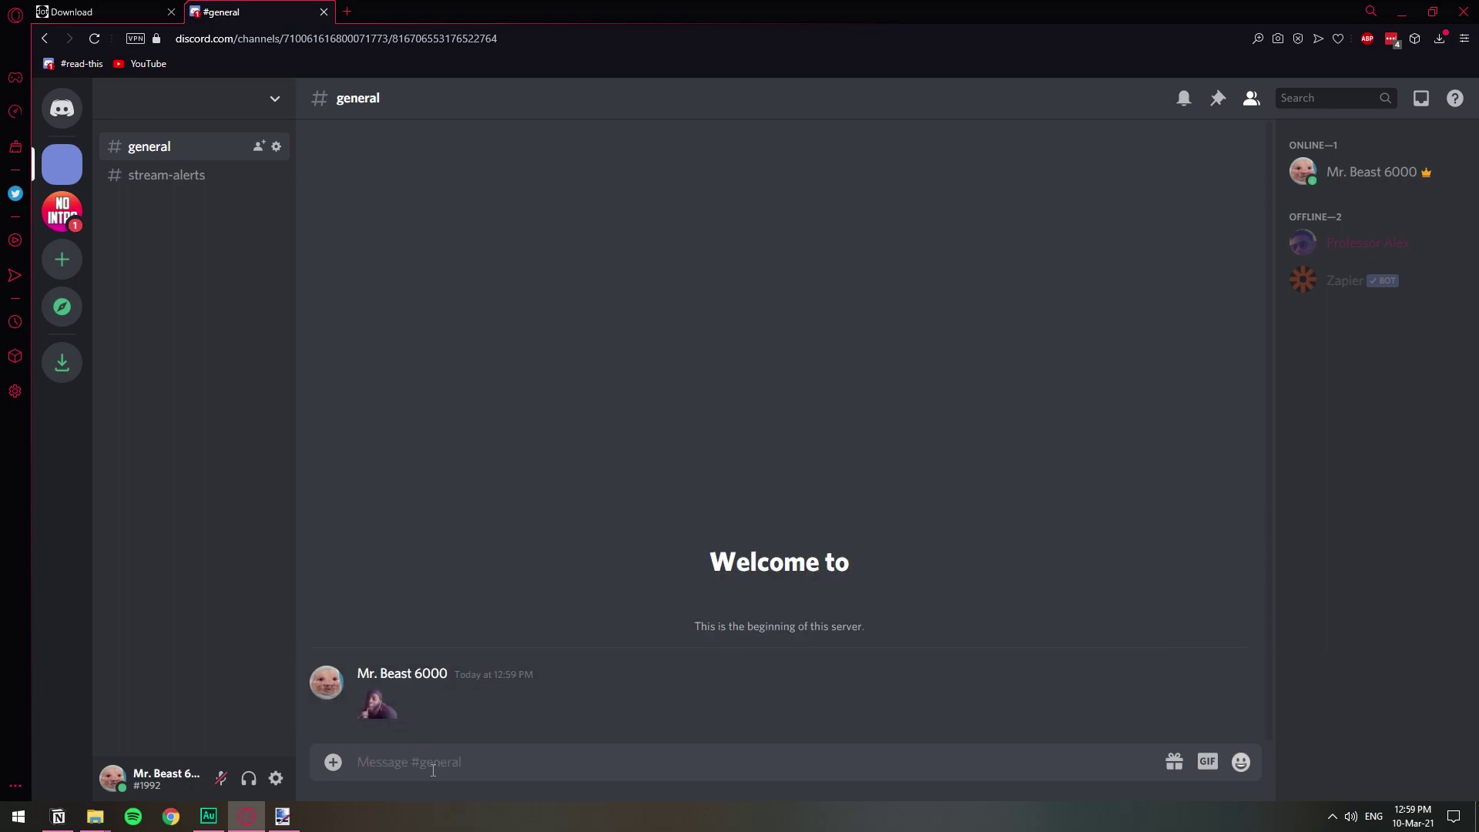